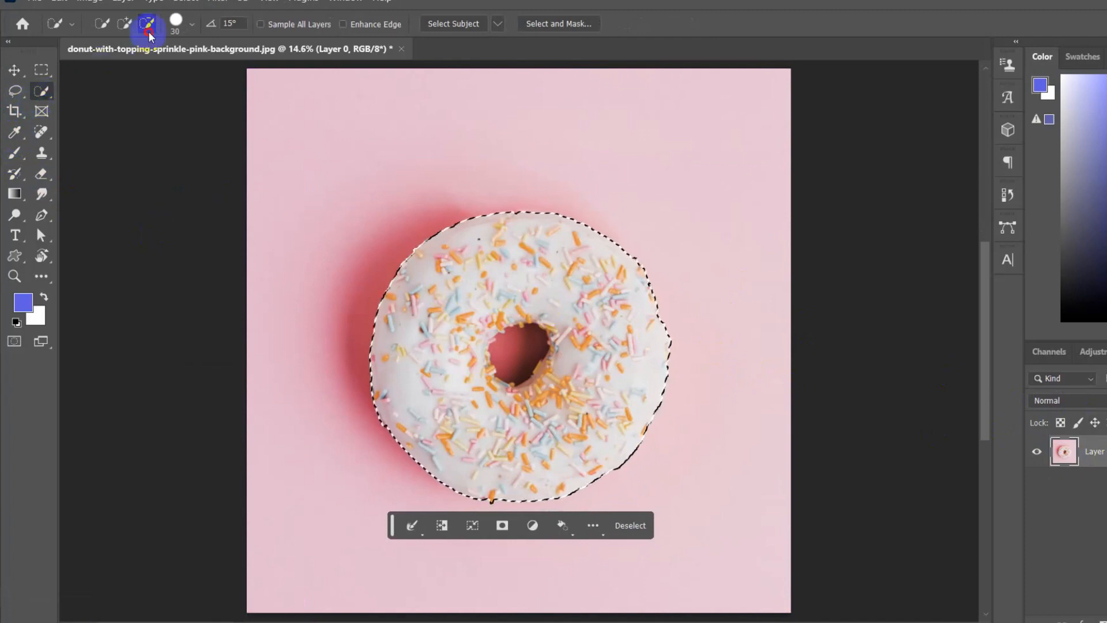
Subtract the donut's hole from the selection and isolate the donut on its own layer with the original hidden.
mouse_move(526, 308)
left_mouse_down()
mouse_move(509, 346)
mouse_move(533, 367)
left_mouse_up()
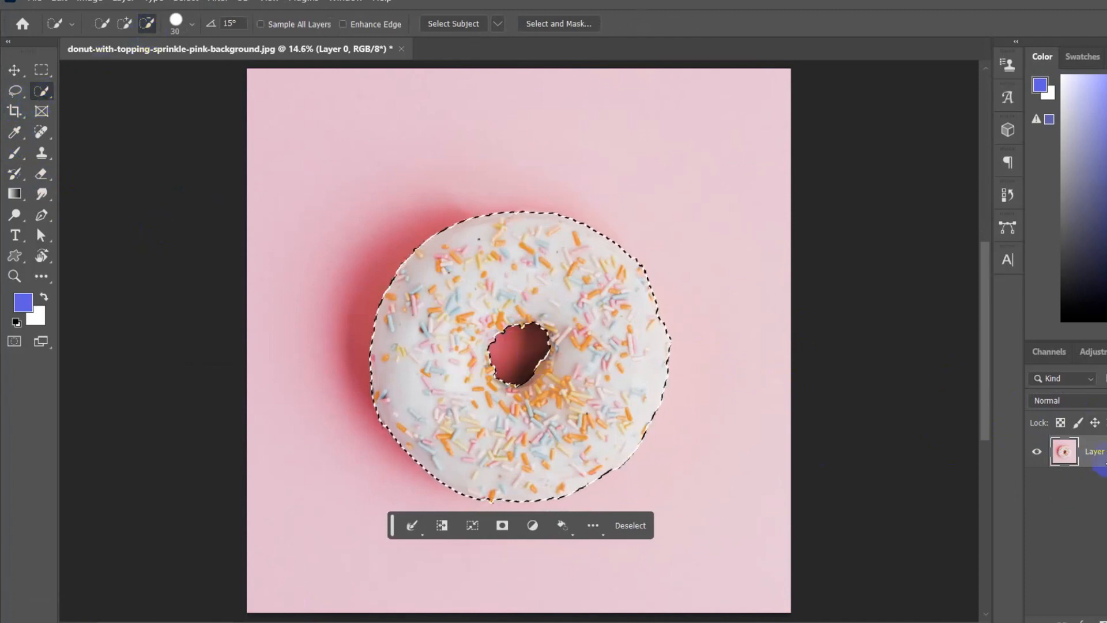
key("ctrl+j")
left_click(1036, 483)
In the Untitled-1 document, create a 3D extrusion from the copied donut layer and switch to the 3D workspace.
left_click(14, 70)
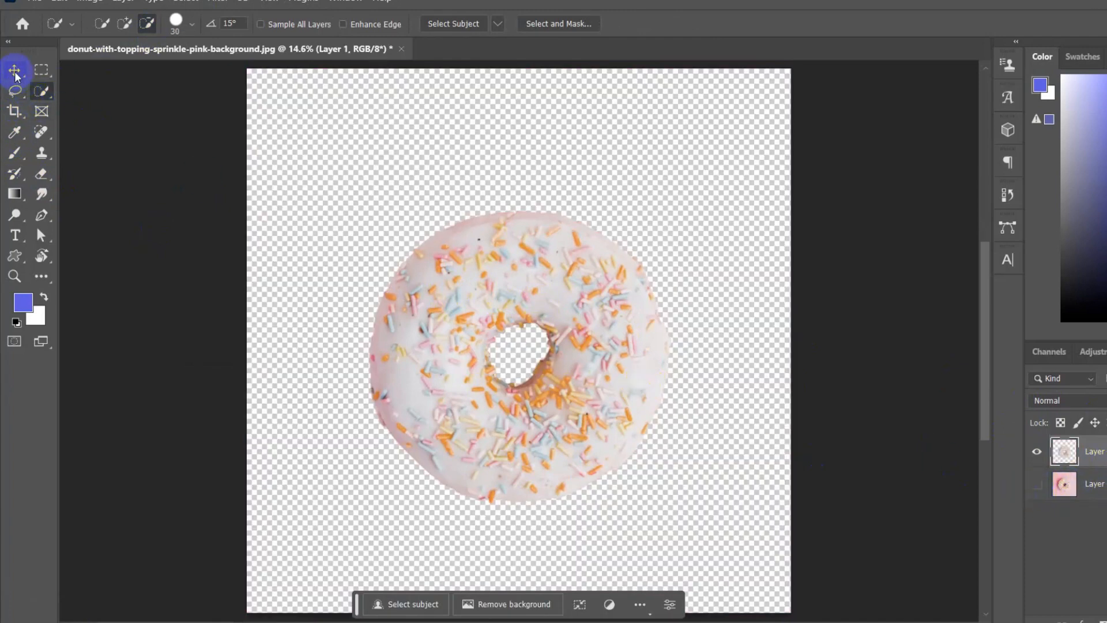
left_click(34, 2)
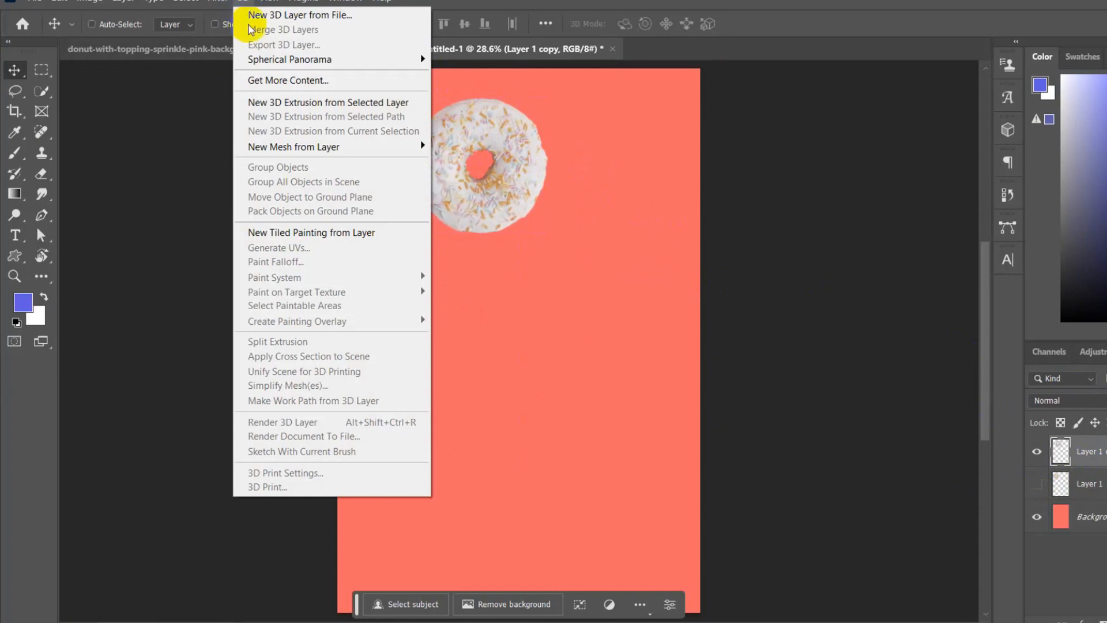
left_click(275, 102)
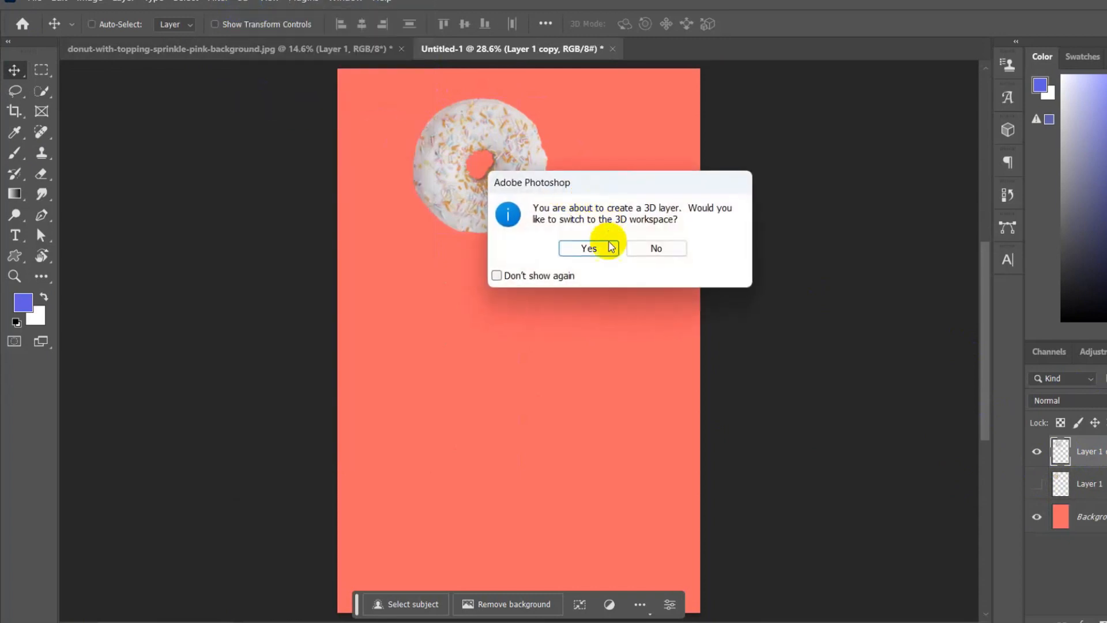
left_click(588, 249)
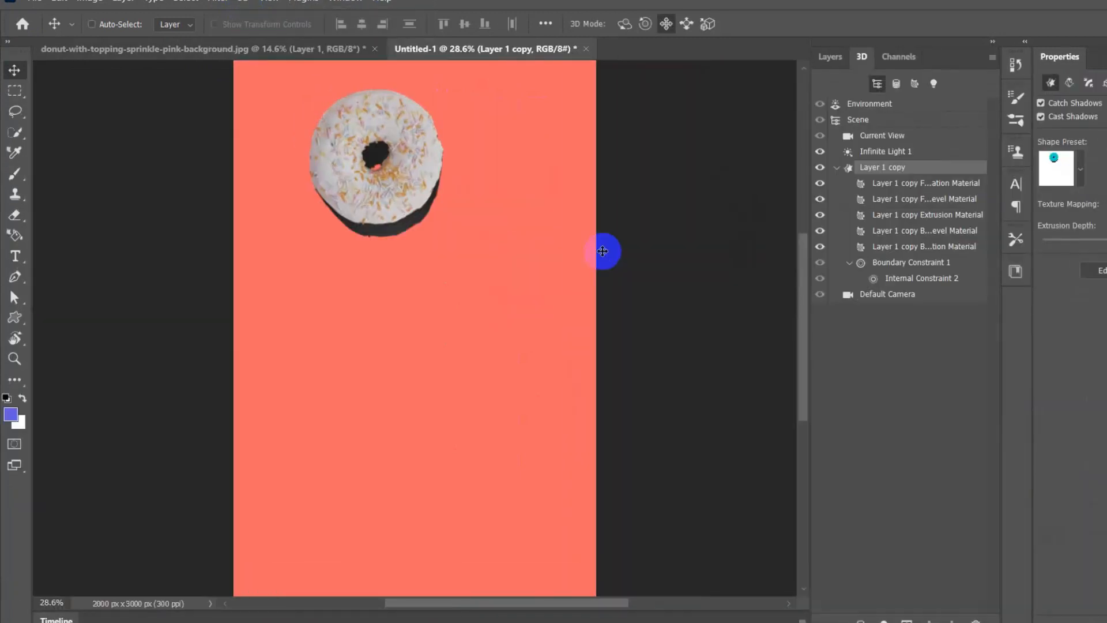
Rotate the extruded donut to expose its side and apply the rounded, inflated shape preset.
left_click(624, 24)
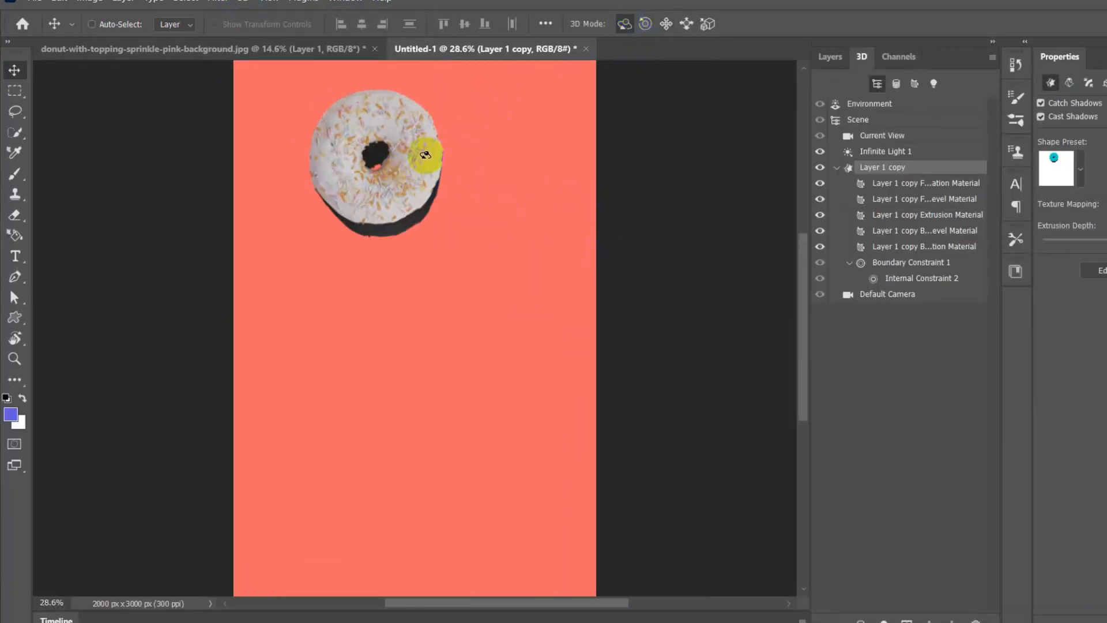
left_click_drag(425, 153, 257, 186)
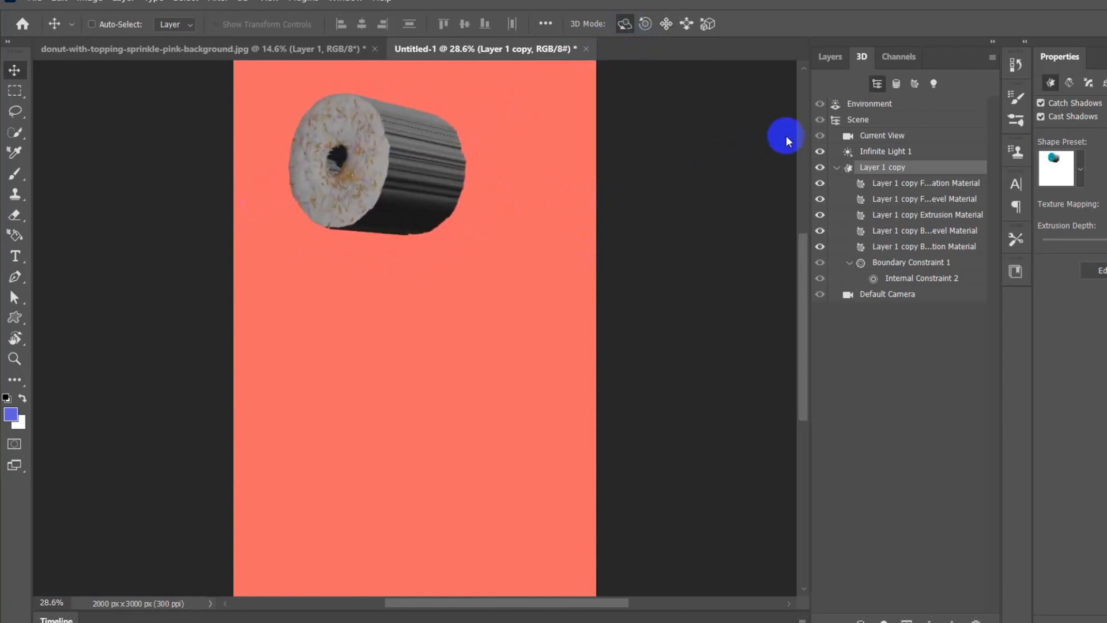
left_click(1080, 168)
left_click(1079, 264)
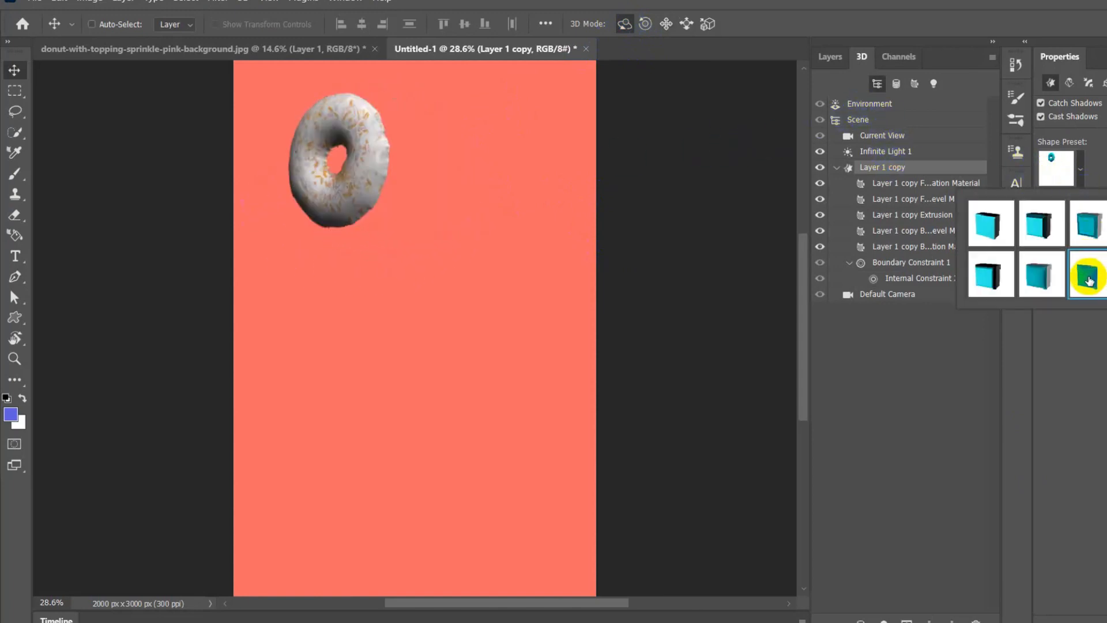
left_click(1101, 134)
Set the donut's cap sides to Front and rotate the object to face the viewer.
left_click(1088, 82)
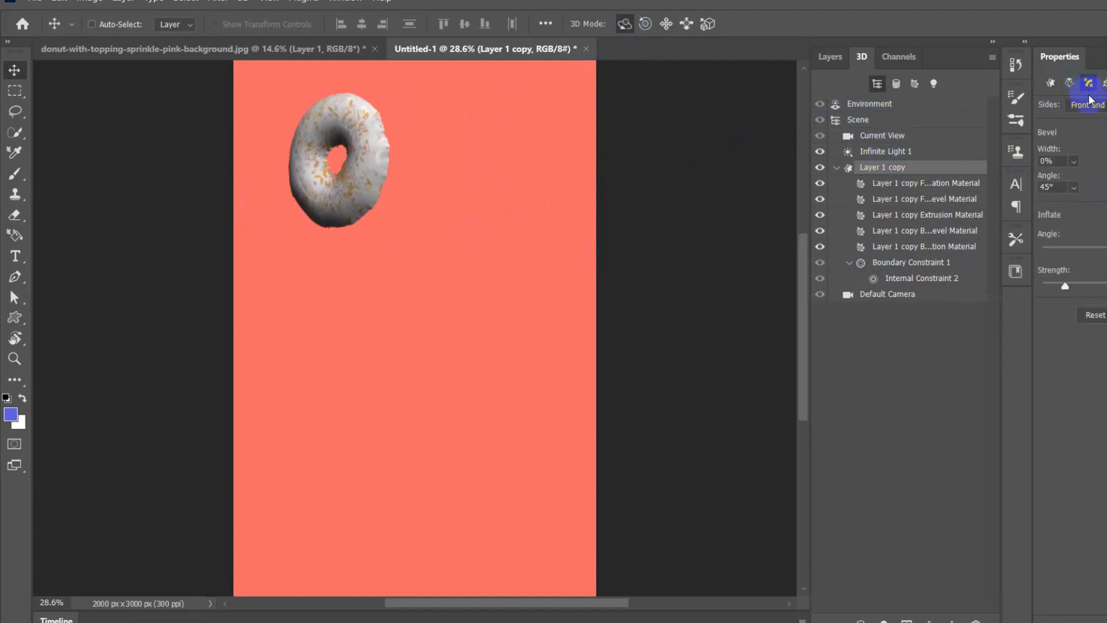
left_click(1084, 105)
left_click(1081, 105)
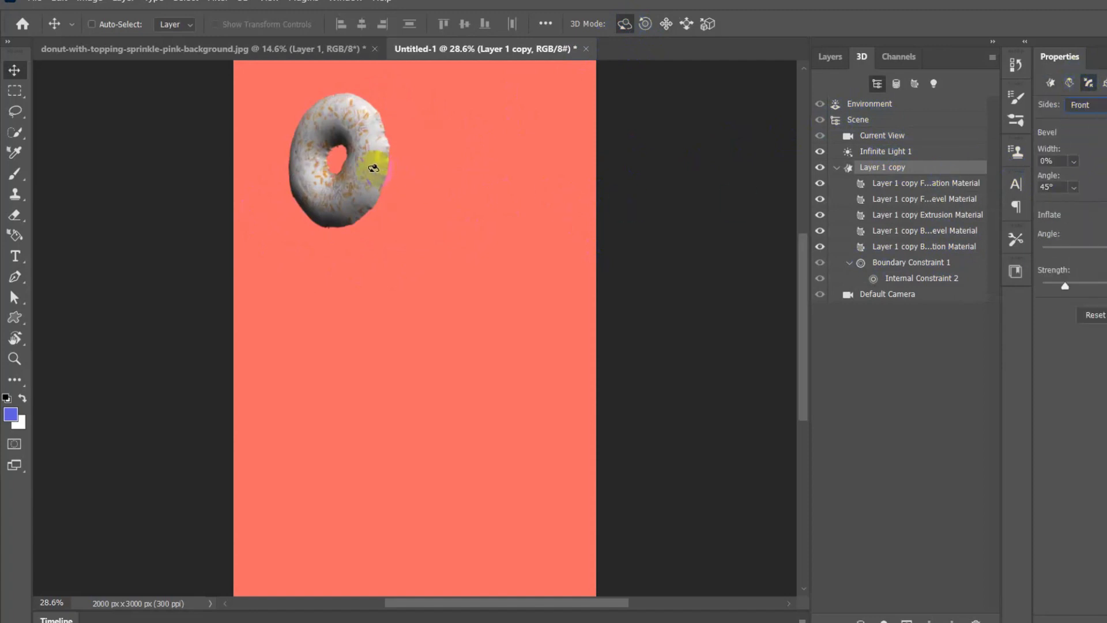
left_click_drag(373, 168, 407, 154)
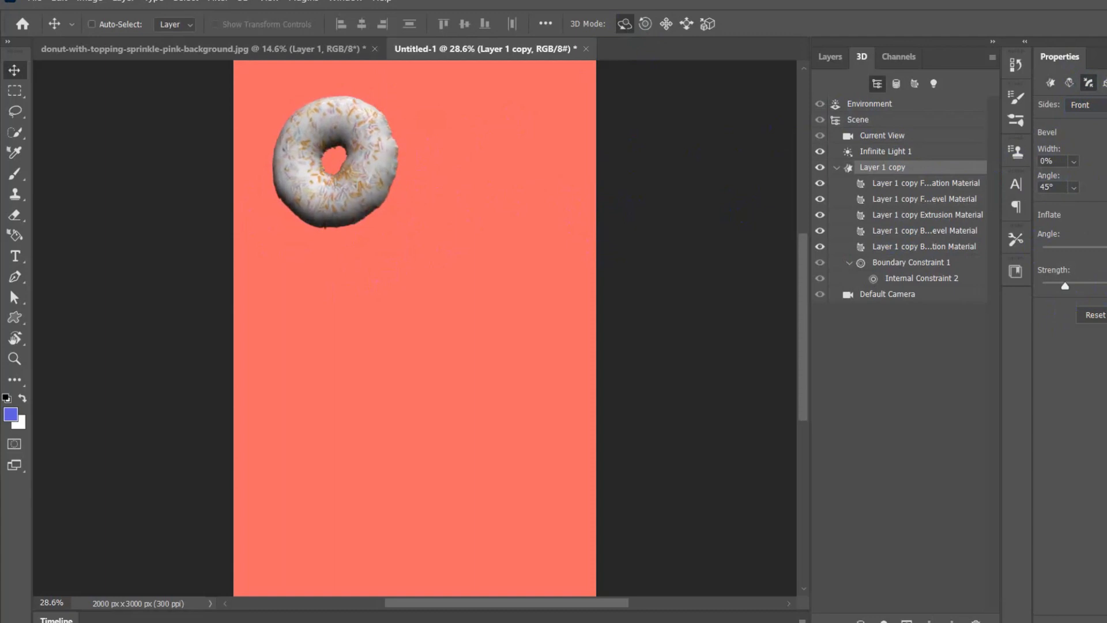
Switch the donut's cap sides to Back and rotate the object to view it from its edge.
left_click(1083, 105)
left_click(1083, 132)
left_click_drag(459, 131, 316, 233)
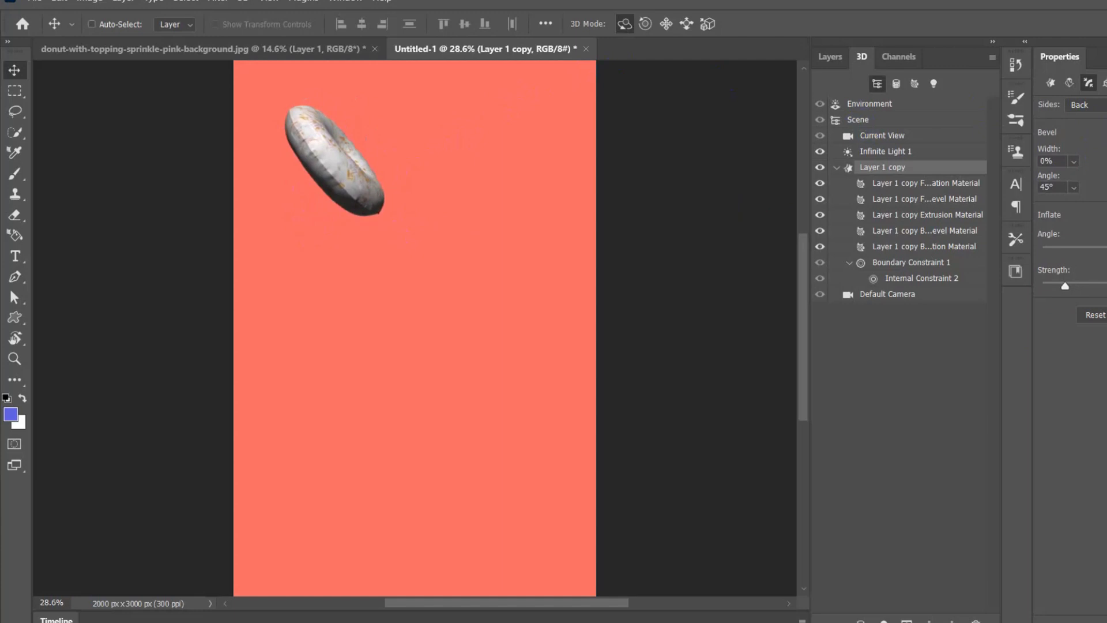
left_click_drag(626, 142, 580, 183)
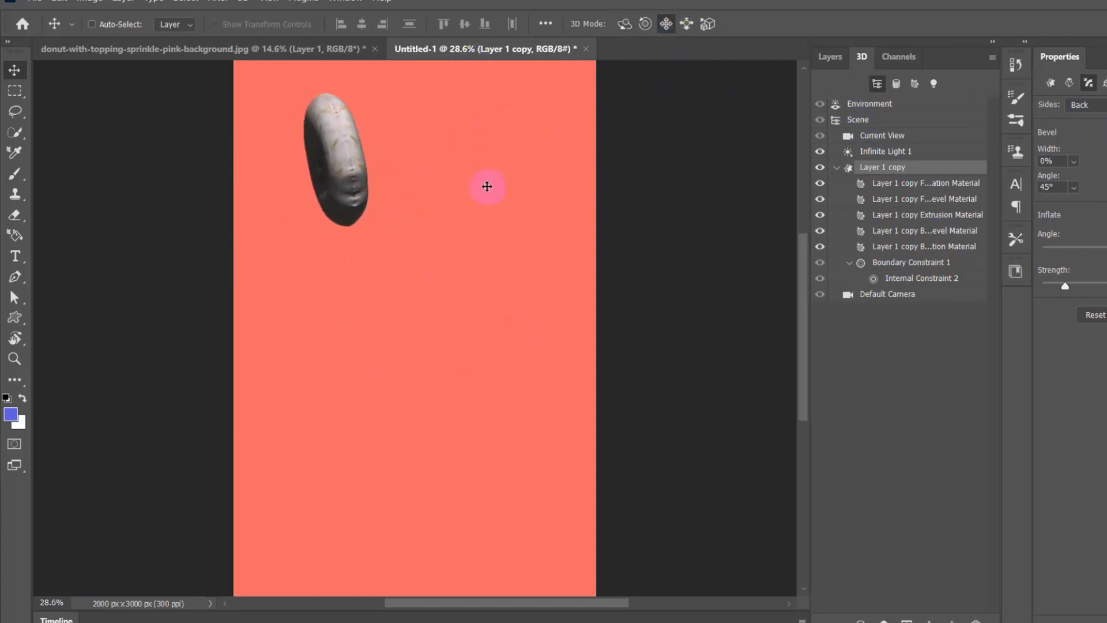
Move the 3D donut lower and further into the canvas, and rotate it to show its front with the hole.
left_click_drag(487, 186, 477, 227)
left_click(686, 24)
left_click(645, 23)
left_click_drag(403, 219, 648, 26)
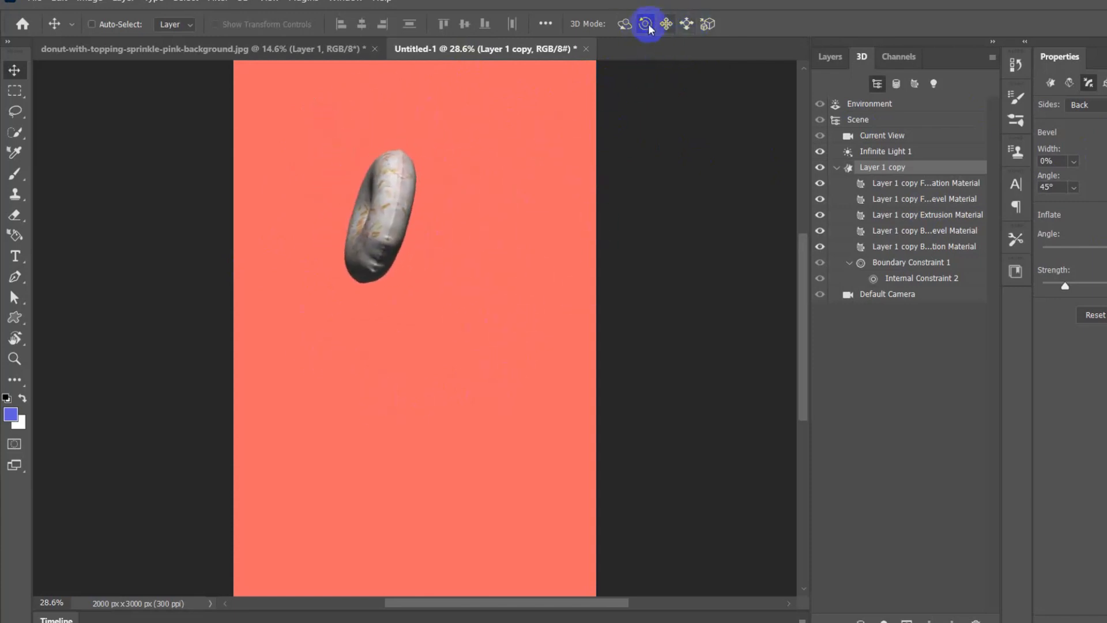
left_click(624, 24)
left_click_drag(415, 191, 320, 224)
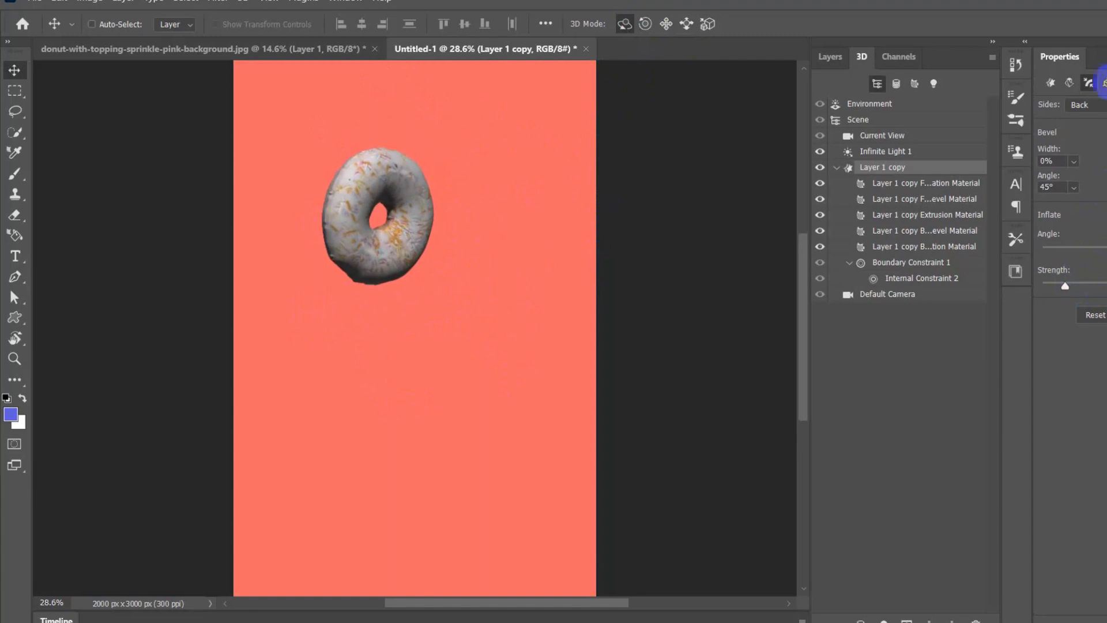
Change the colour of Infinite Light 1 to a light pink.
left_click(1102, 82)
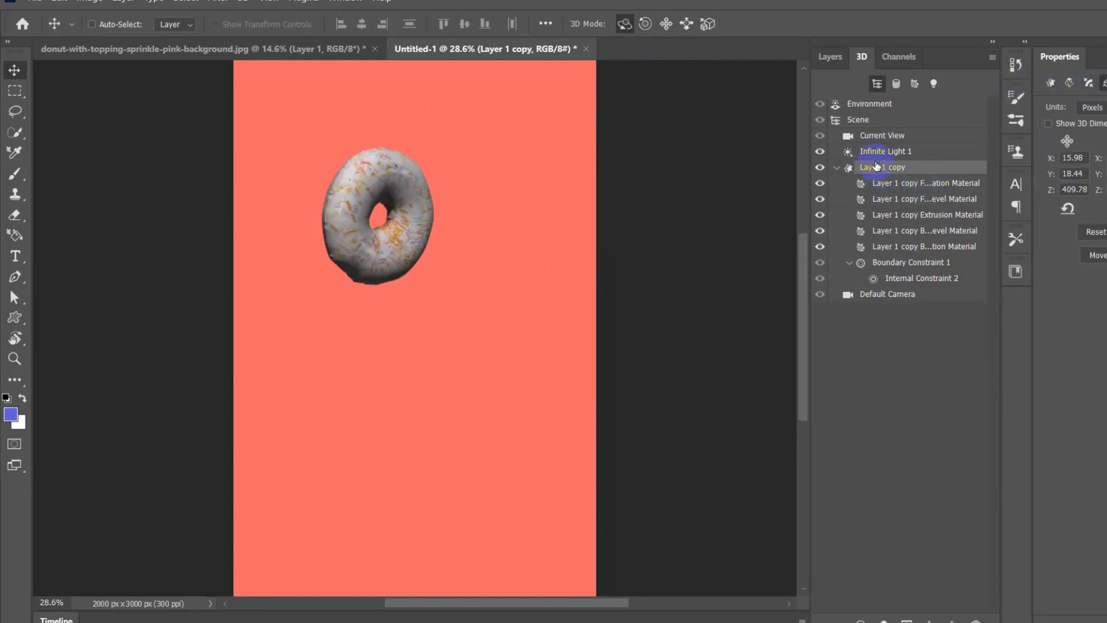
left_click(838, 168)
left_click(885, 151)
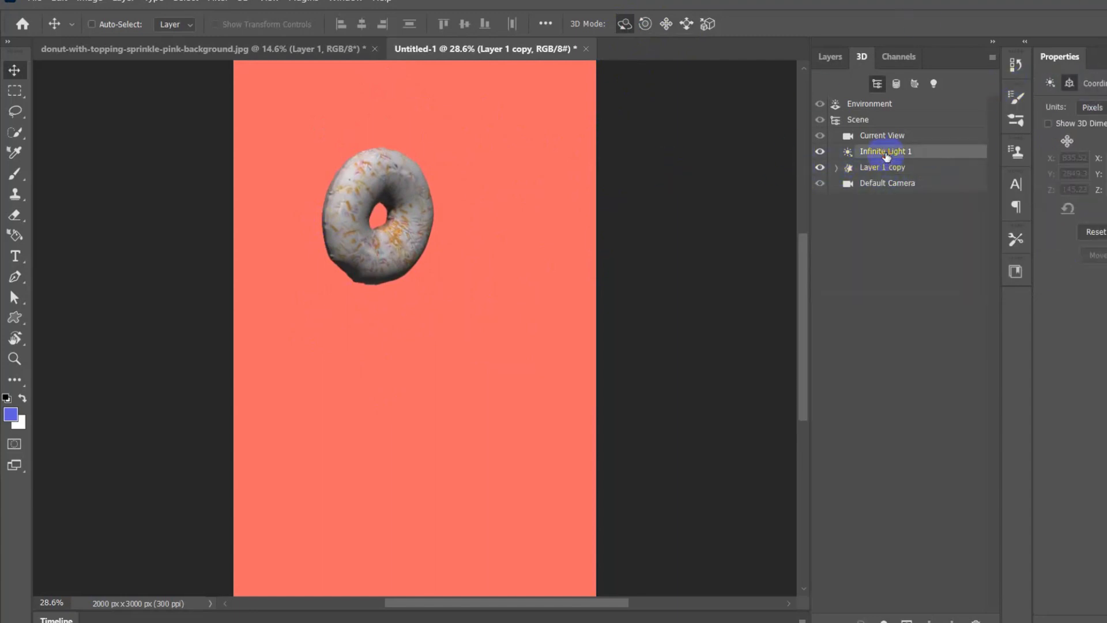
double_click(885, 151)
left_click(933, 156)
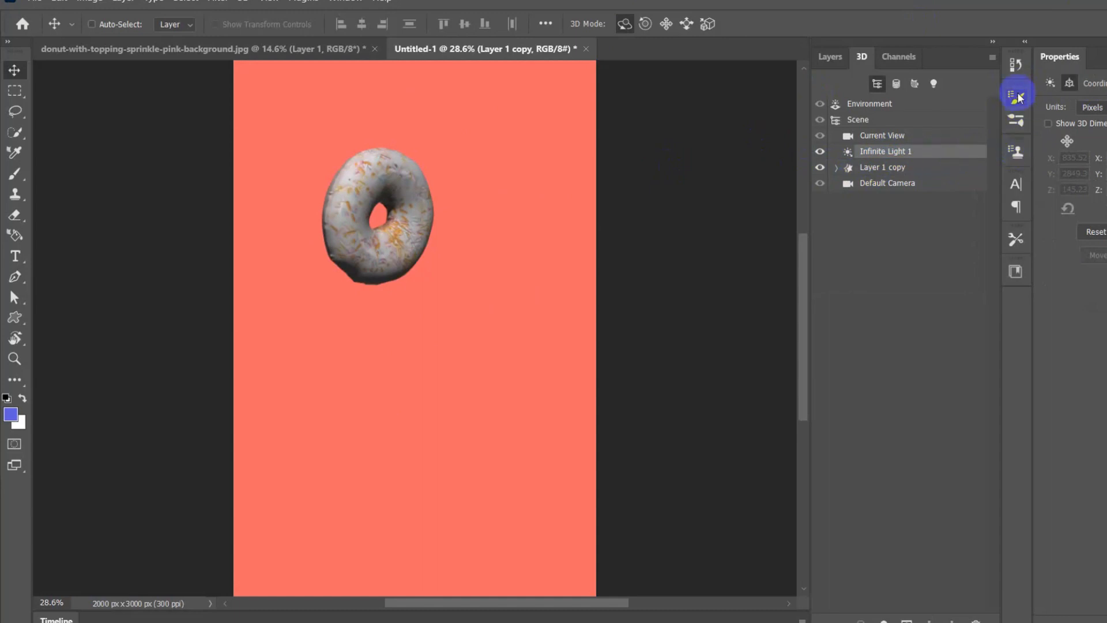
left_click(1049, 84)
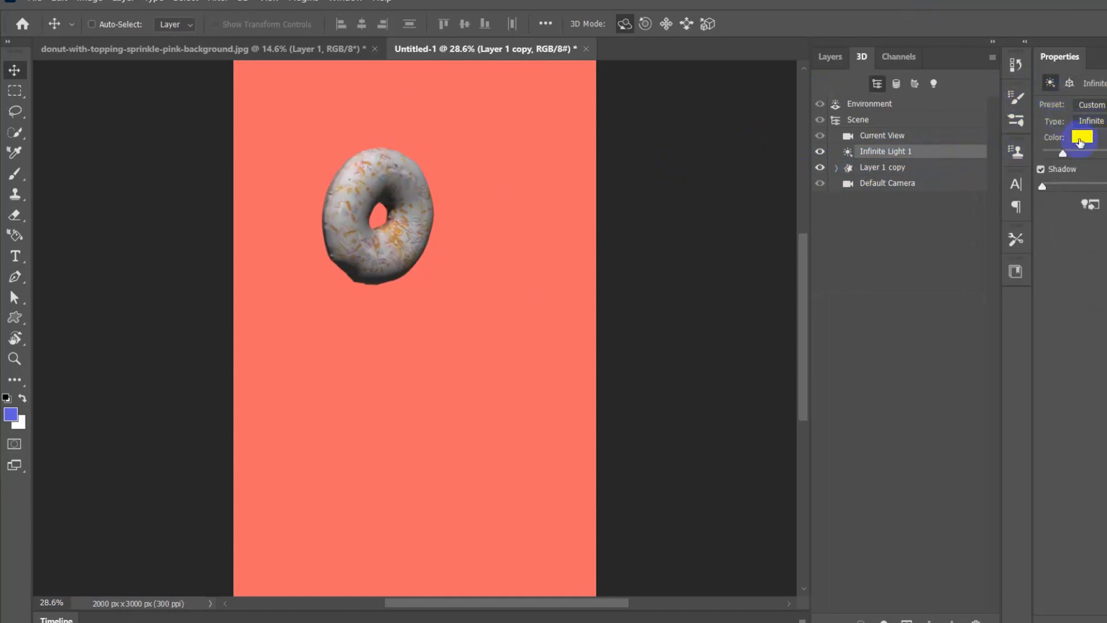
left_click(1081, 138)
left_click_drag(992, 456, 992, 489)
left_click(1059, 120)
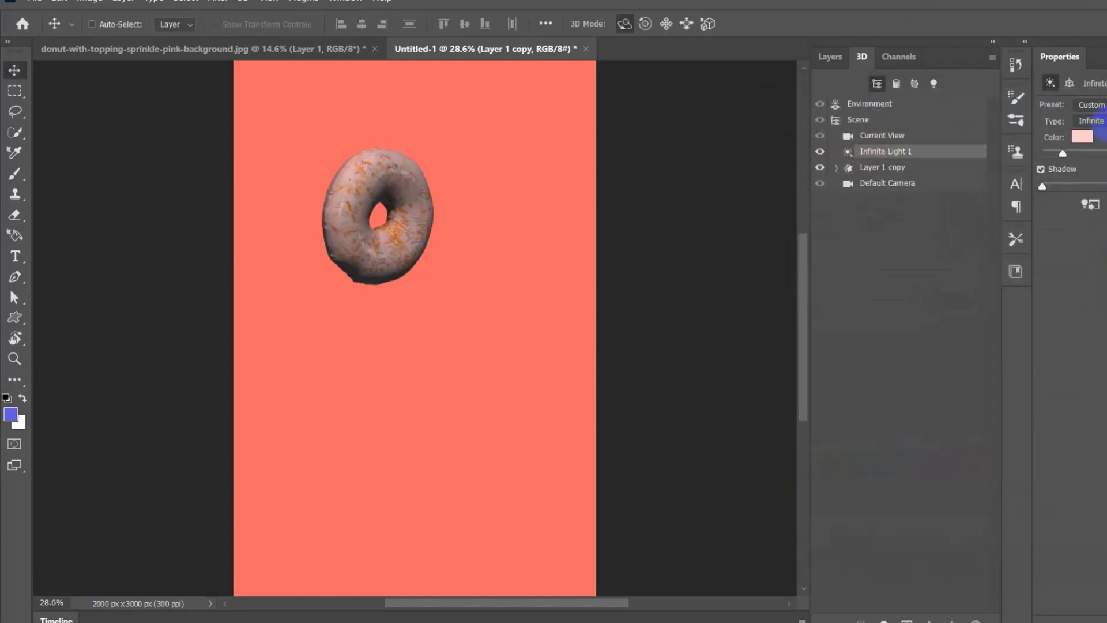
Raise the intensity of Infinite Light 1 slightly, keeping the Custom preset and Infinite type.
left_click(1091, 105)
left_click(1091, 121)
left_click(1060, 141)
left_click_drag(1063, 155, 1067, 154)
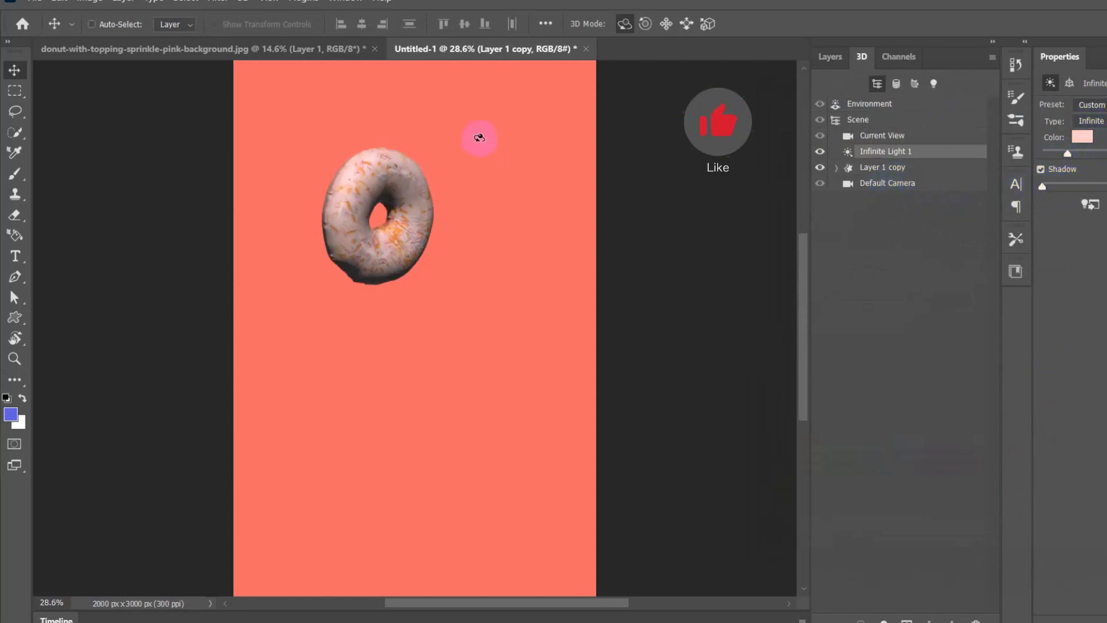
Tilt the 3D donut back and turn it to a diagonal angle.
left_click_drag(507, 173, 581, 429)
left_click(708, 24)
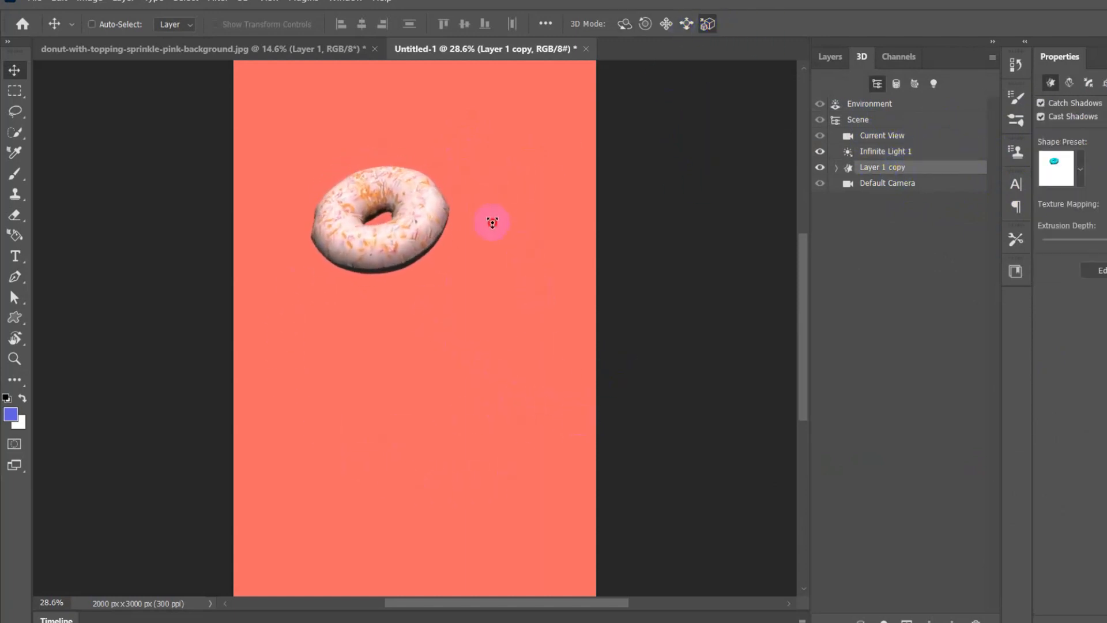
left_click_drag(493, 223, 396, 190)
left_click(625, 24)
Increase the glow of the donut's front inflation material.
left_click(896, 84)
left_click(914, 87)
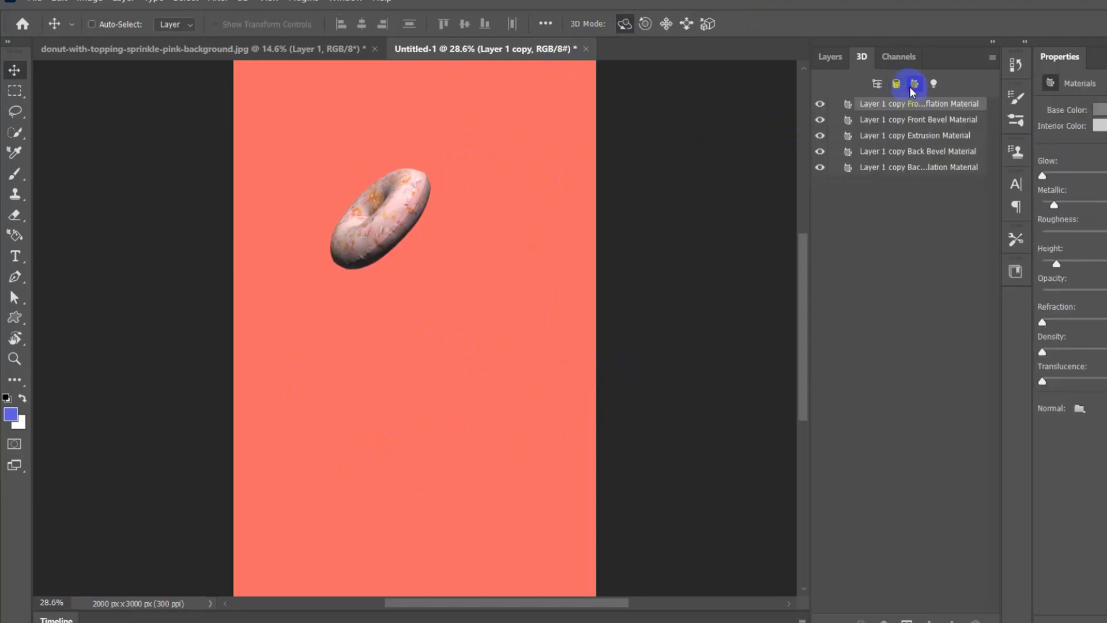
left_click_drag(1046, 182, 1057, 181)
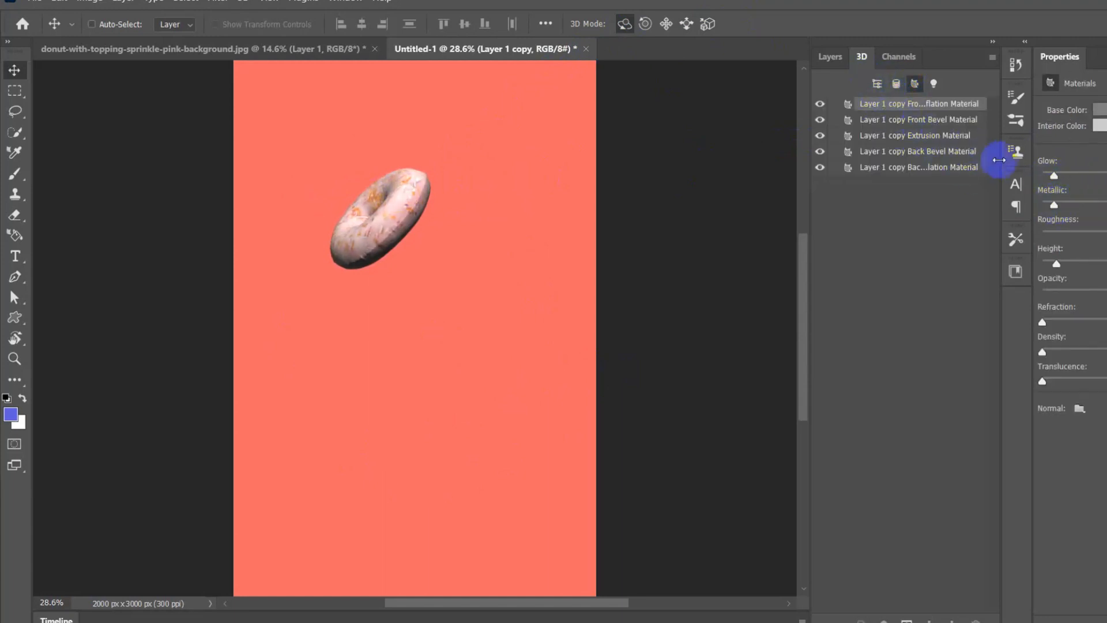
Rotate the donut mesh from its diagonal angle to face the viewer.
left_click(490, 199)
left_click(919, 165)
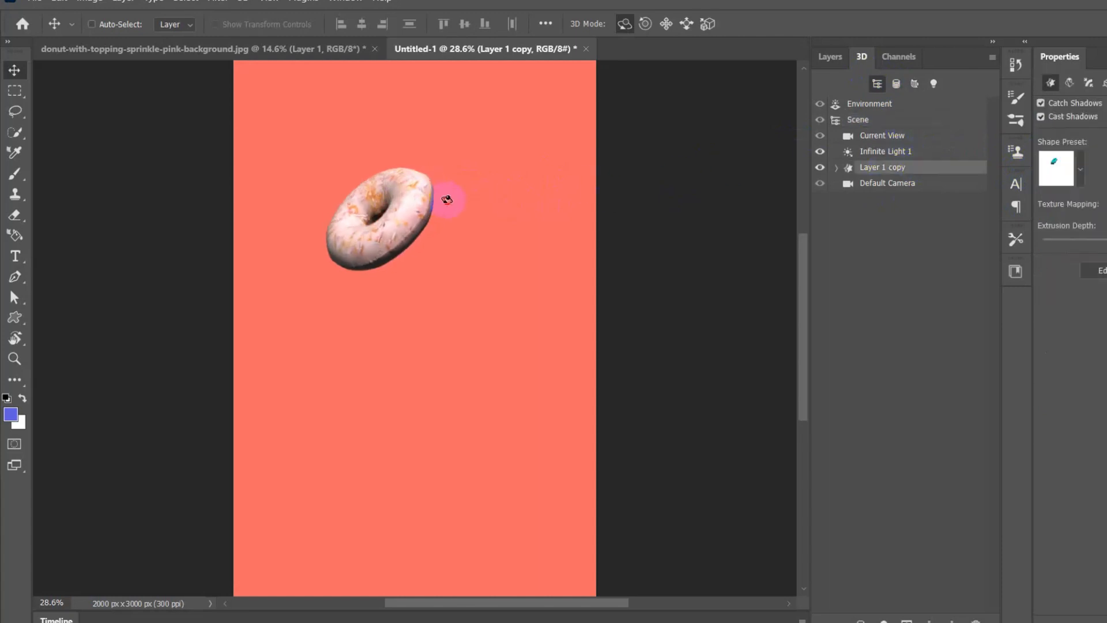
left_click_drag(444, 198, 510, 359)
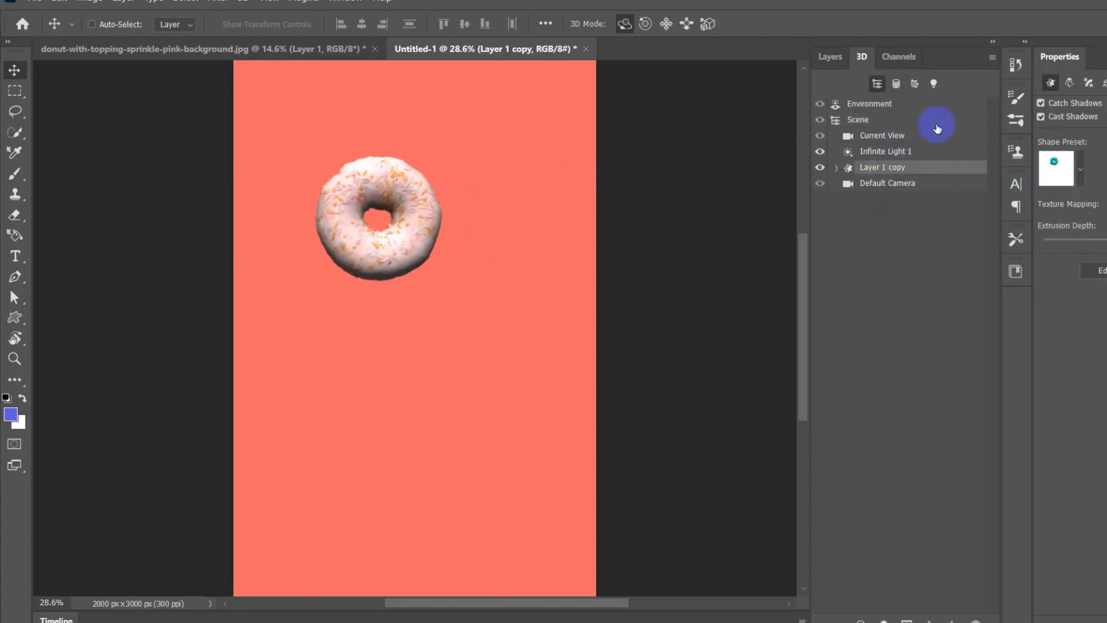
Adjust the front inflation material's glow and increase its metallic and height settings.
left_click(897, 84)
left_click(914, 84)
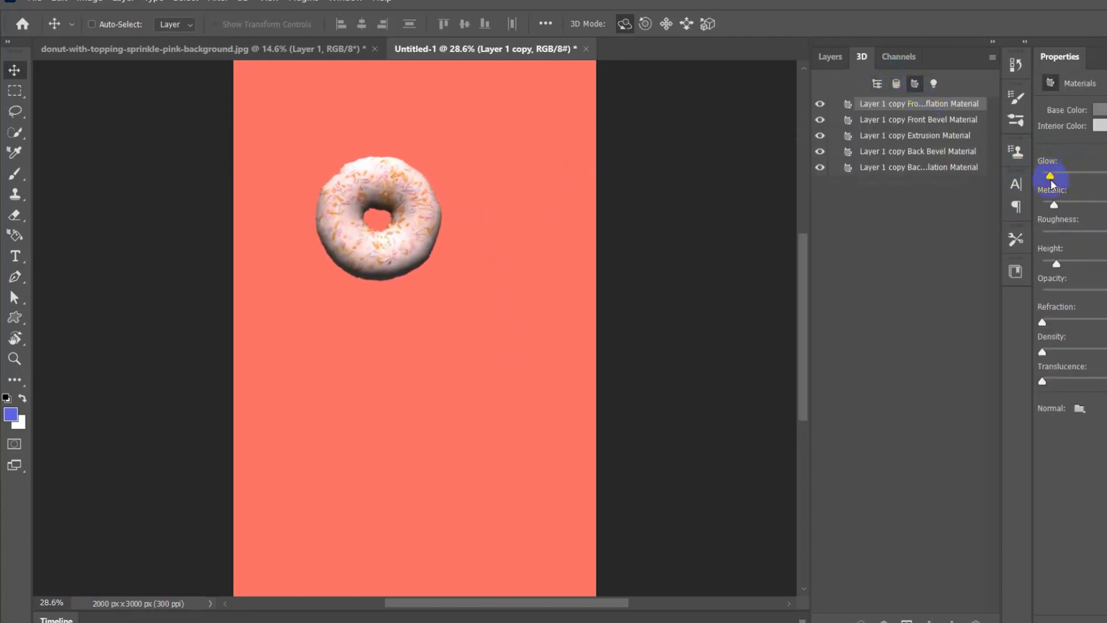
left_click_drag(1050, 180, 1058, 176)
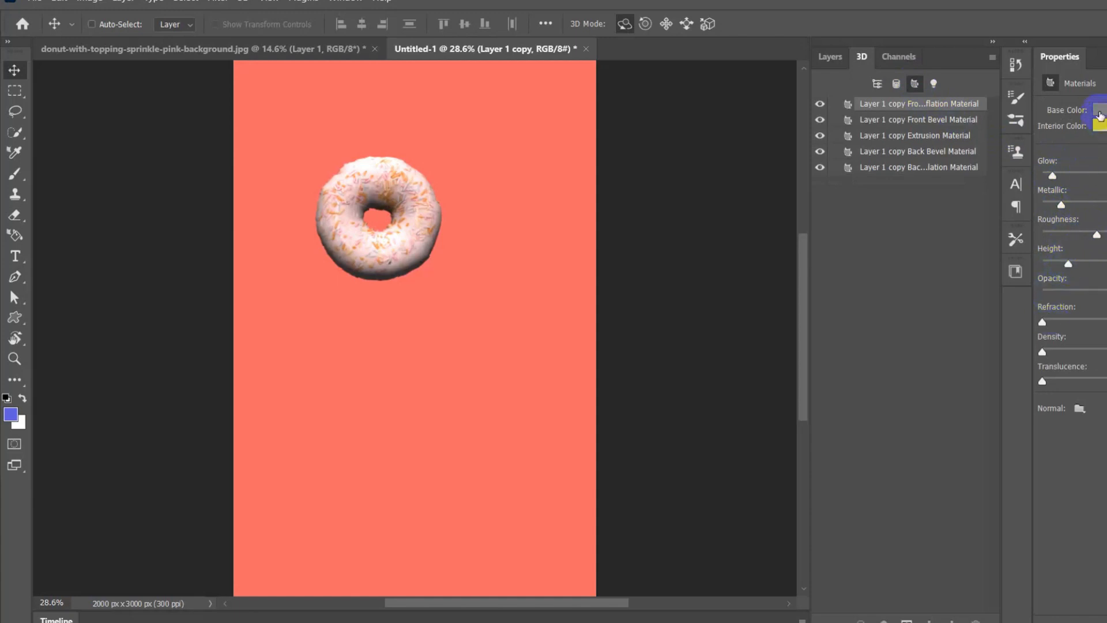
Set the front inflation material's base color to light pink, RGB 255, 167, 167.
left_click(1099, 116)
left_click(962, 416)
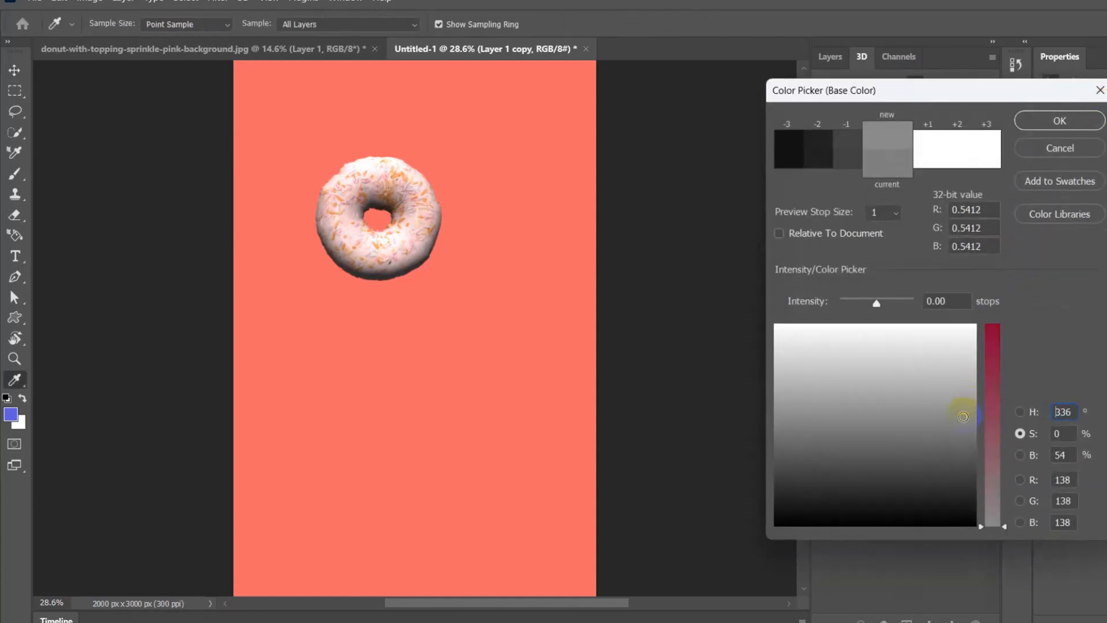
left_click_drag(963, 416, 961, 360)
left_click(988, 450)
left_click(996, 459)
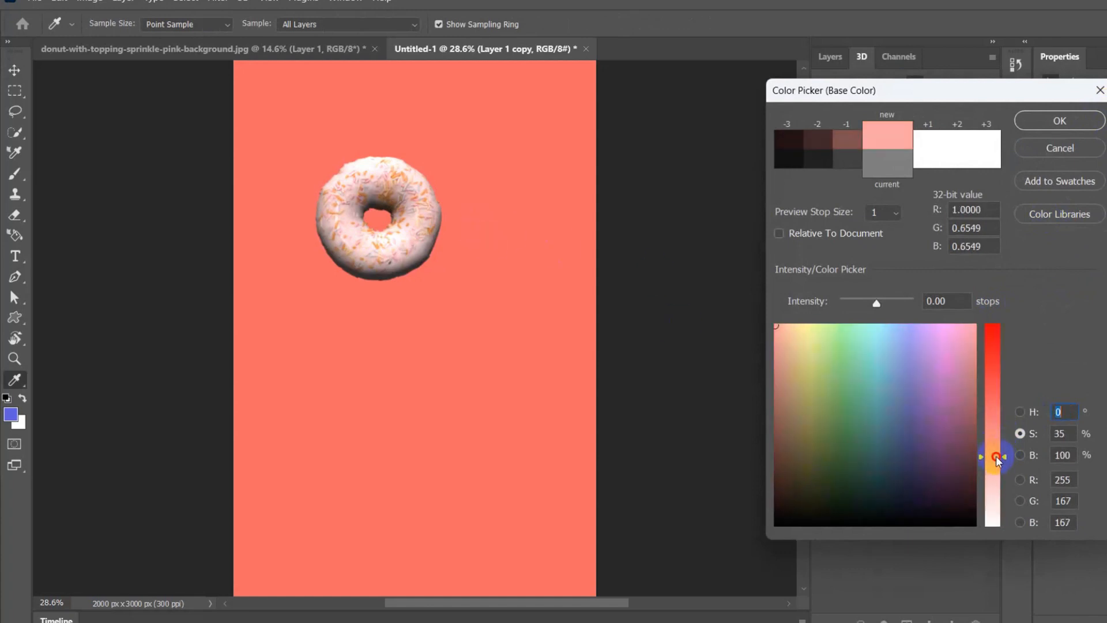
left_click(1060, 121)
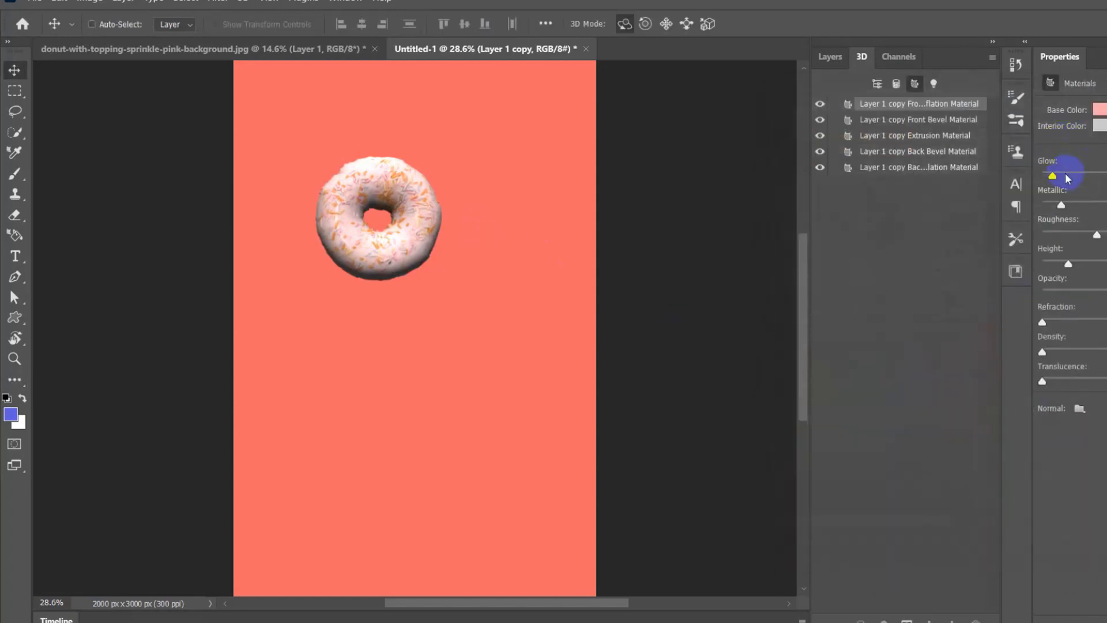
Set the front inflation material's interior color to coral.
left_click(1099, 125)
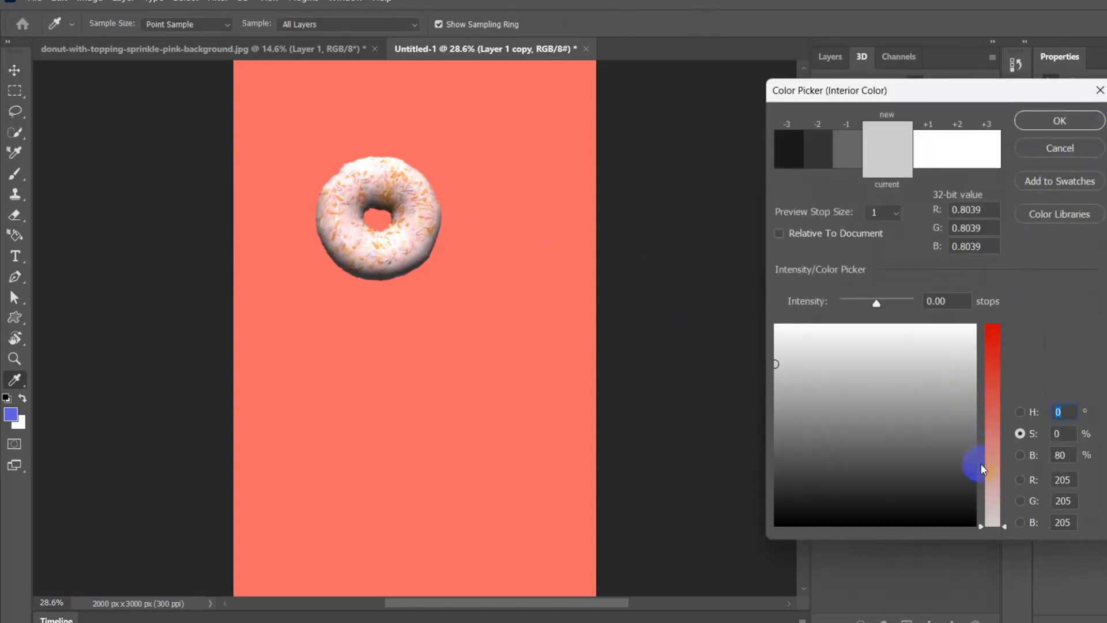
left_click_drag(982, 468, 1018, 314)
left_click(1059, 120)
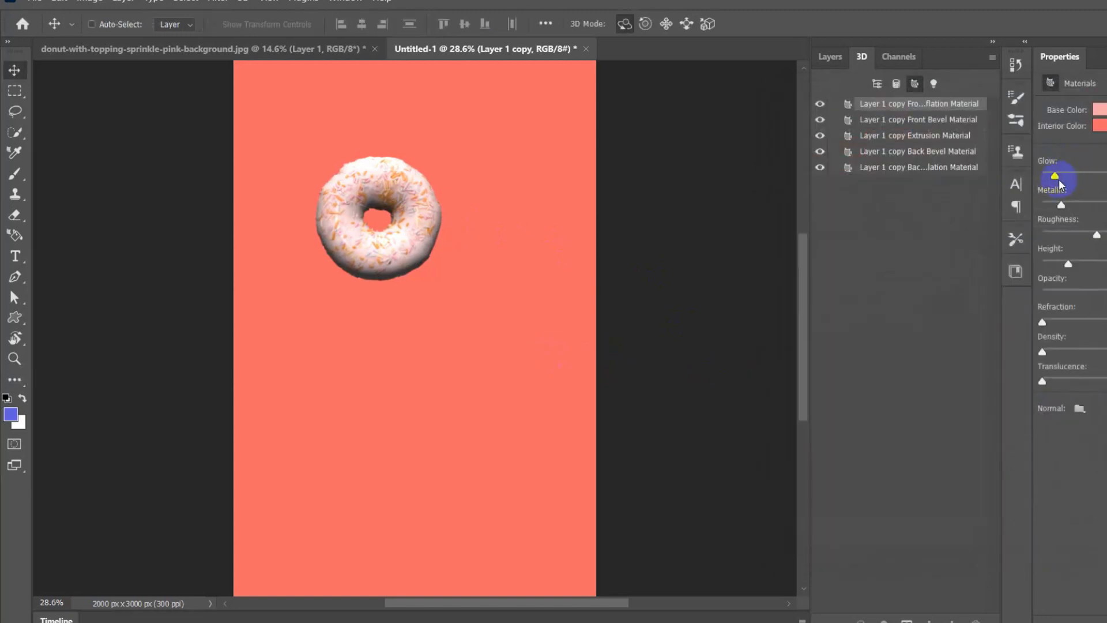
Increase the front inflation material's glow and metallic slightly, and rotate the donut onto its edge.
mouse_move(1060, 183)
left_mouse_down()
mouse_move(1074, 176)
mouse_move(1058, 180)
left_mouse_up()
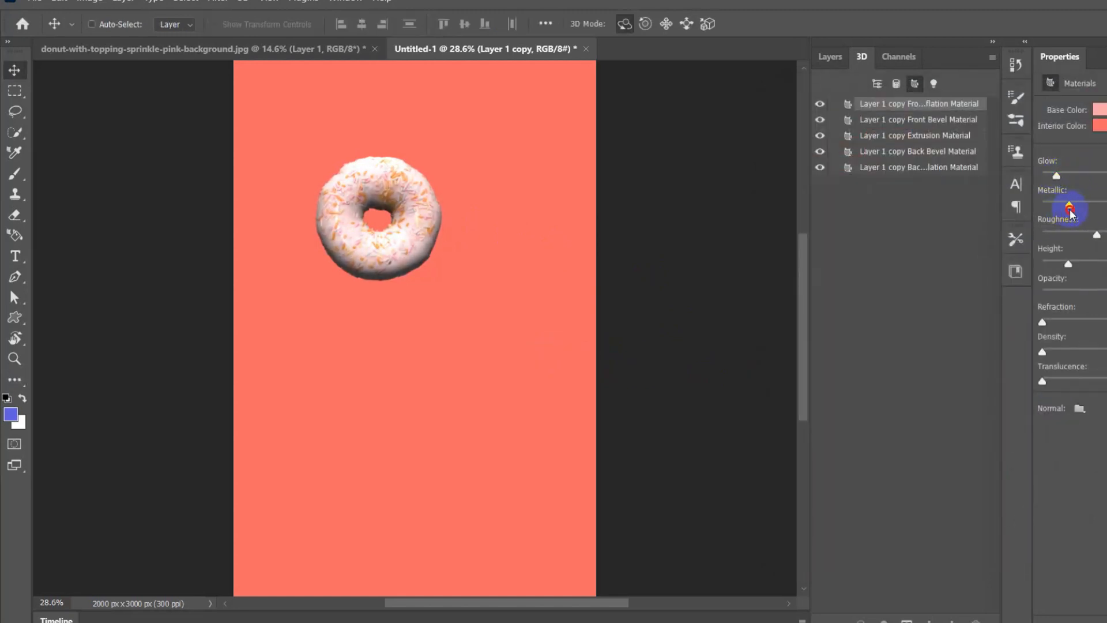
left_click(878, 84)
left_click_drag(523, 170, 371, 232)
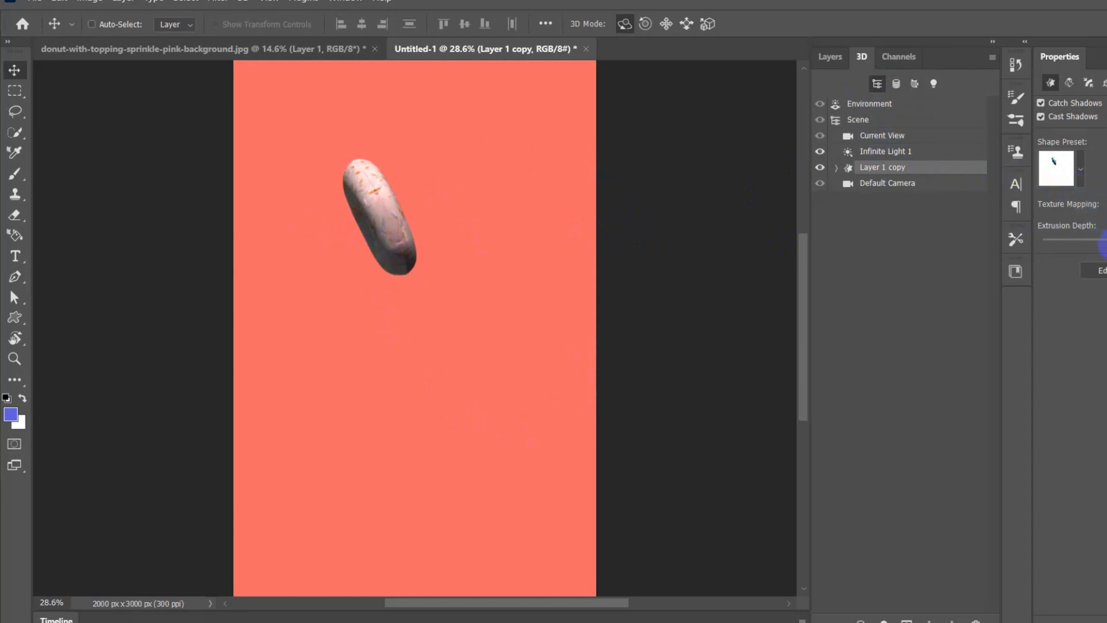
left_click(1093, 84)
left_click(1103, 83)
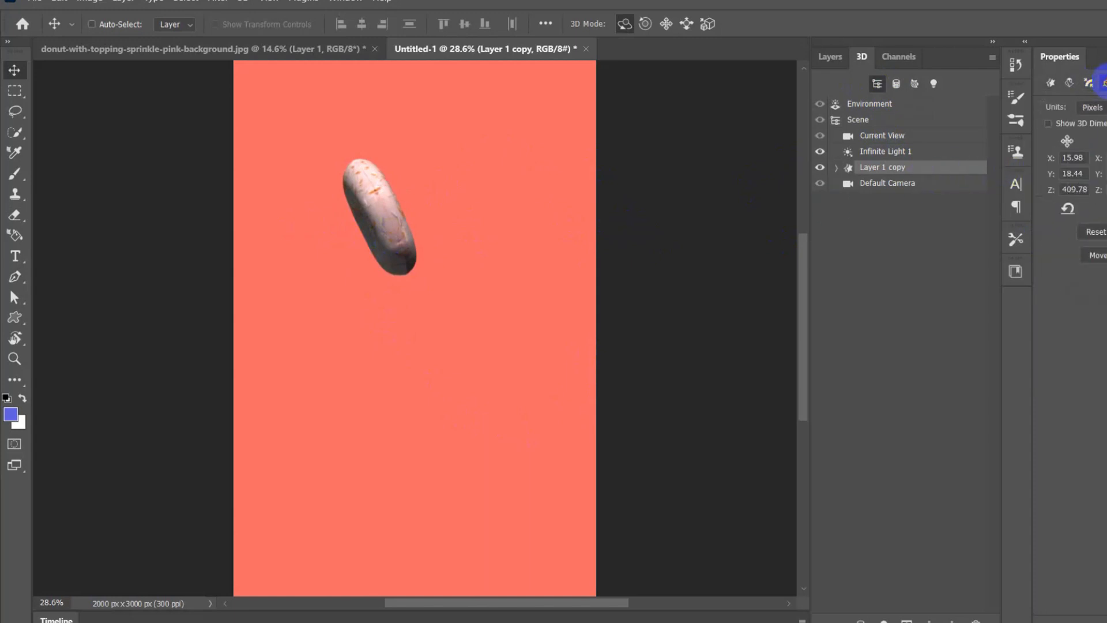
left_click(1071, 83)
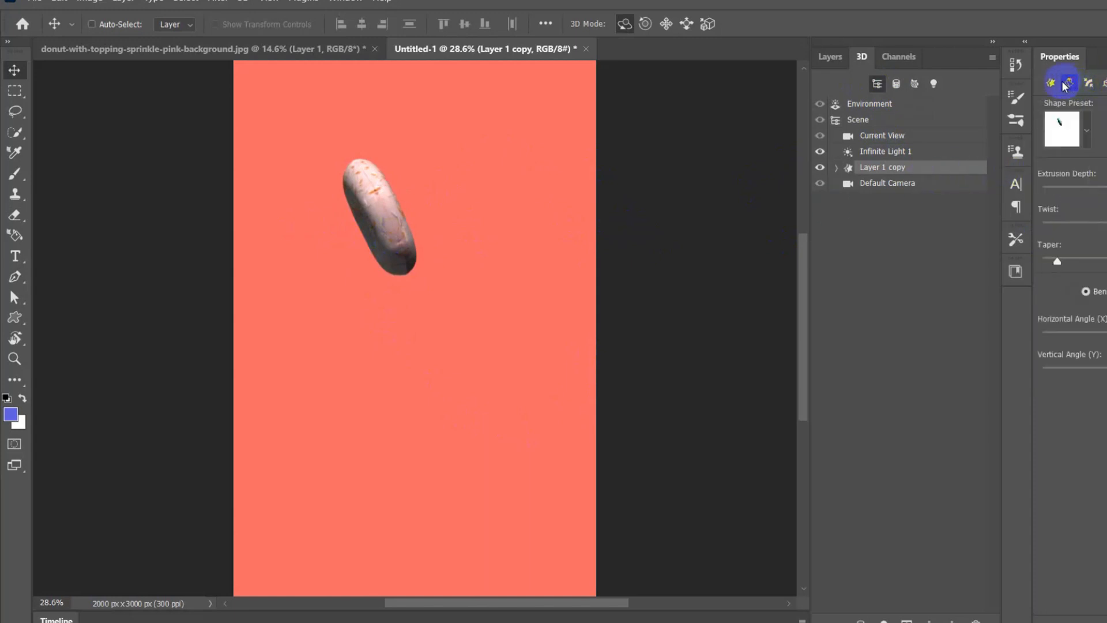
left_click(1051, 82)
left_click(891, 157)
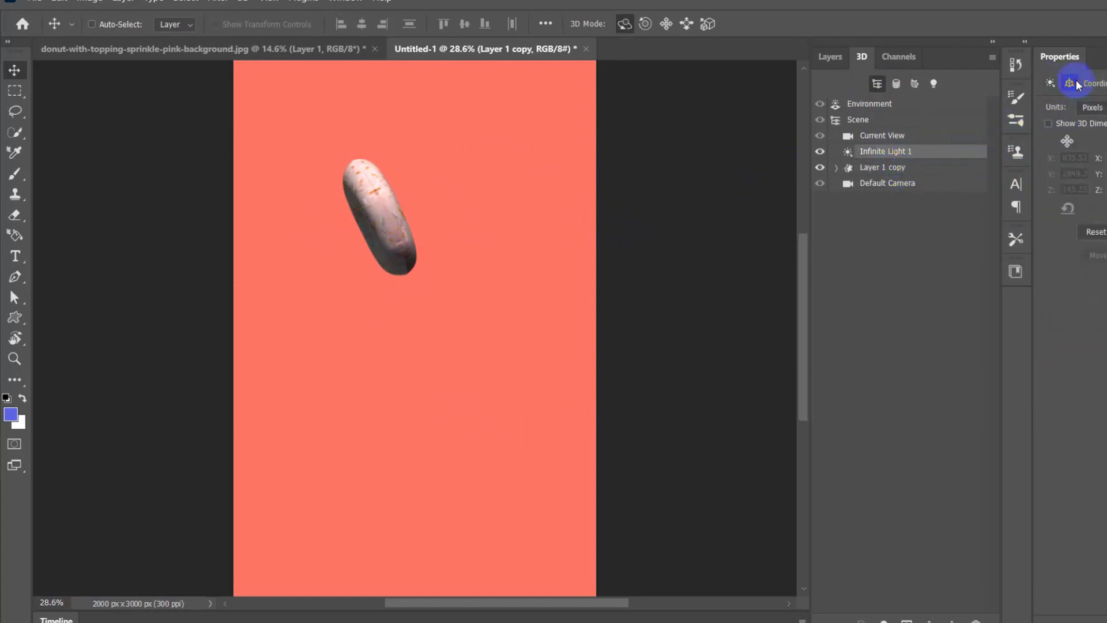
Set the environment light's color to coral pink, RGB 255, 120, 120, and adjust its intensity.
left_click(941, 110)
scroll(414, 328, "down", 1)
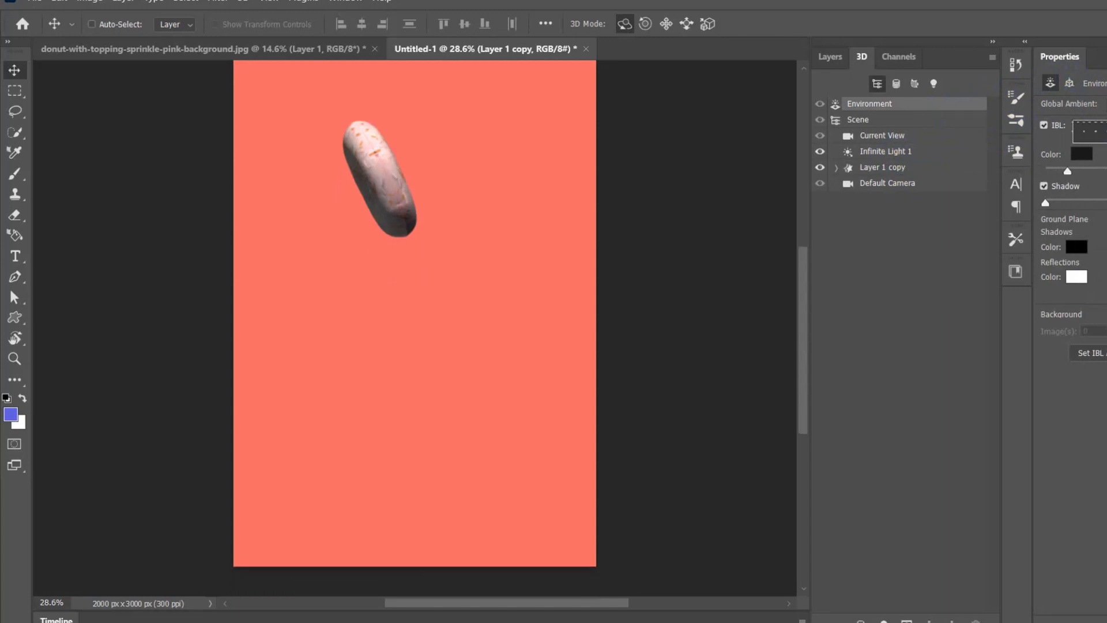
scroll(414, 329, "up", 2)
left_click(1073, 159)
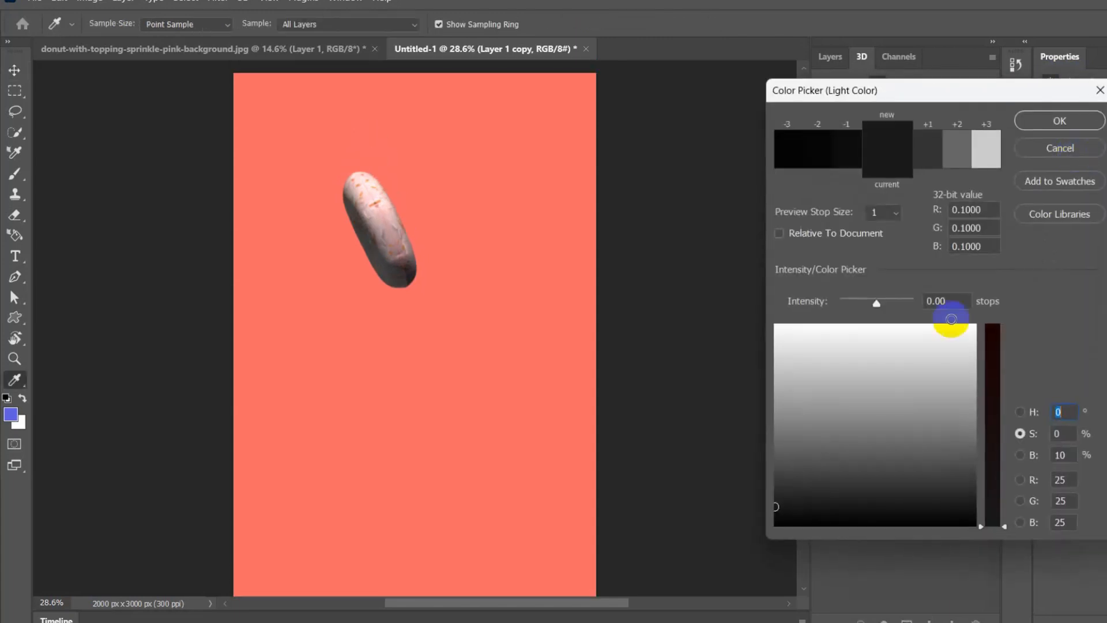
left_click(428, 277)
left_click_drag(992, 457, 997, 403)
left_click(1060, 121)
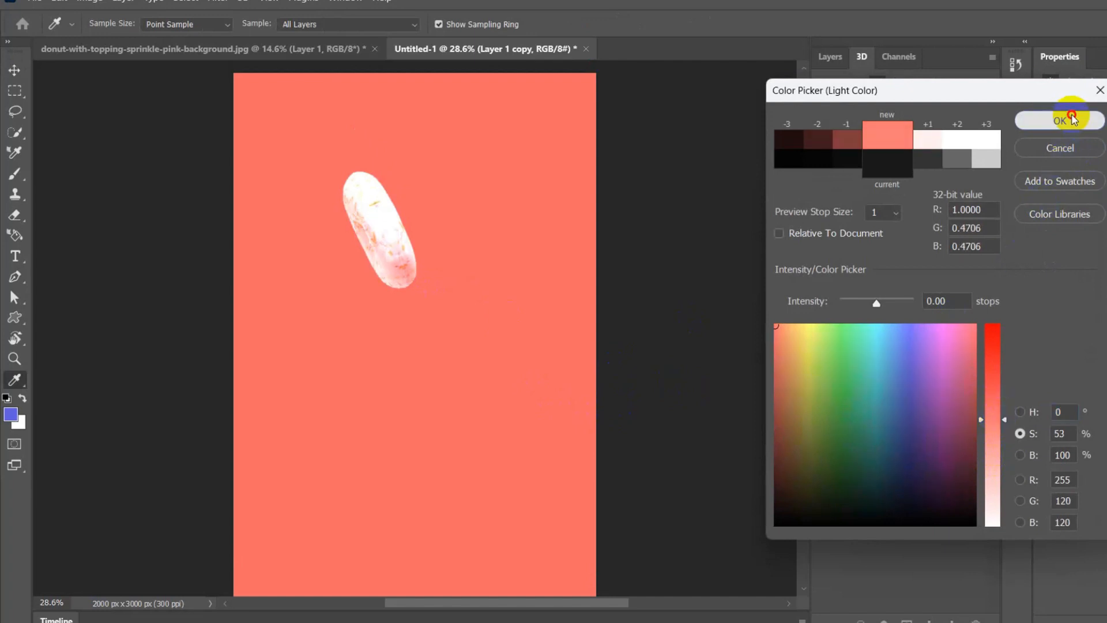
mouse_move(1053, 172)
left_mouse_down()
mouse_move(1074, 173)
mouse_move(1049, 176)
mouse_move(1058, 177)
left_mouse_up()
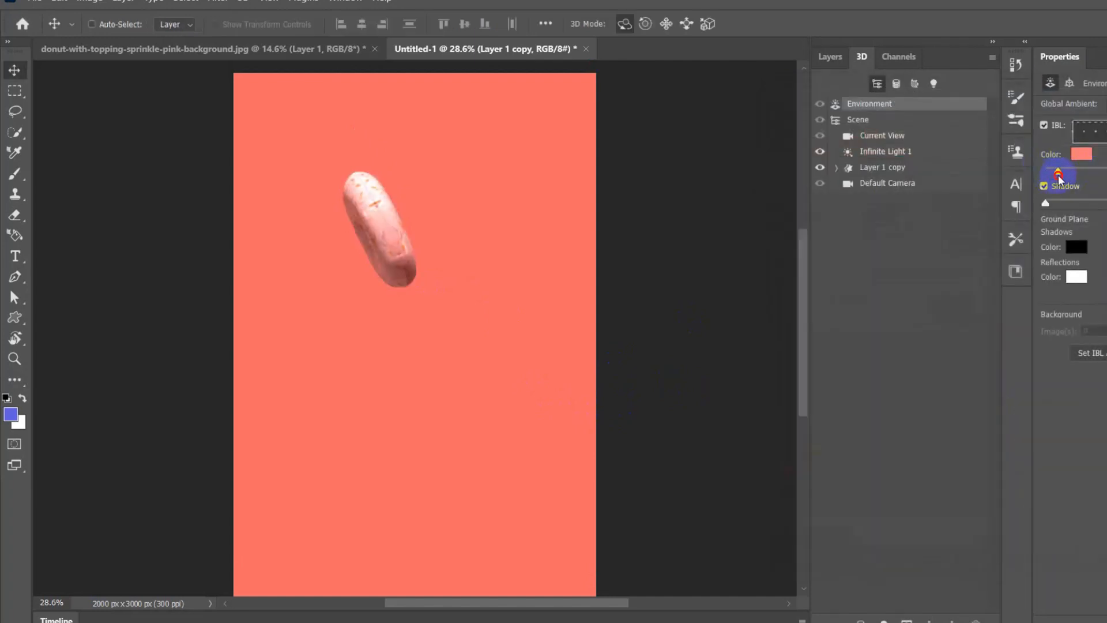
Rotate the 3D donut to a tilted front view showing its hole and move it toward the canvas's upper center.
left_click(898, 167)
left_click_drag(412, 248, 456, 111)
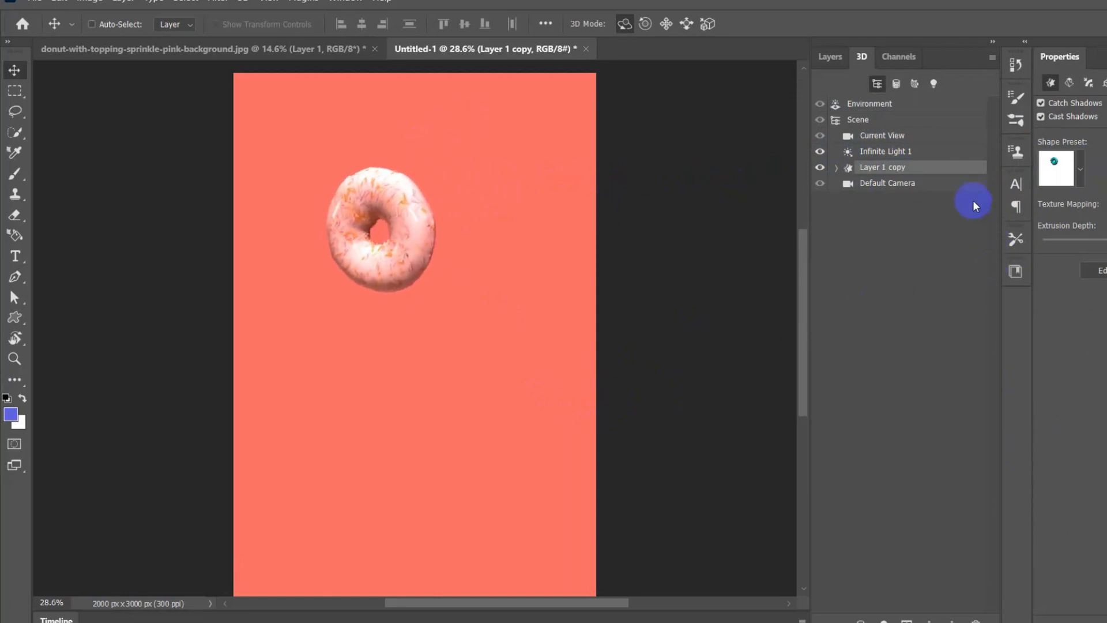
left_click(665, 23)
left_click_drag(403, 233, 474, 102)
left_click(626, 24)
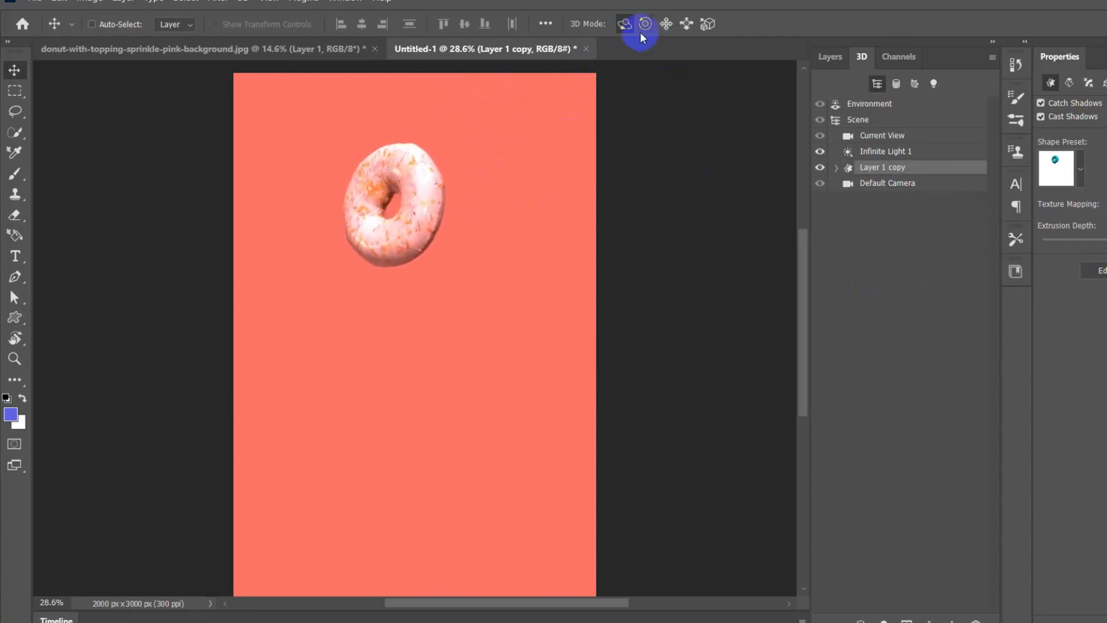
left_click(660, 25)
left_click_drag(425, 185, 447, 172)
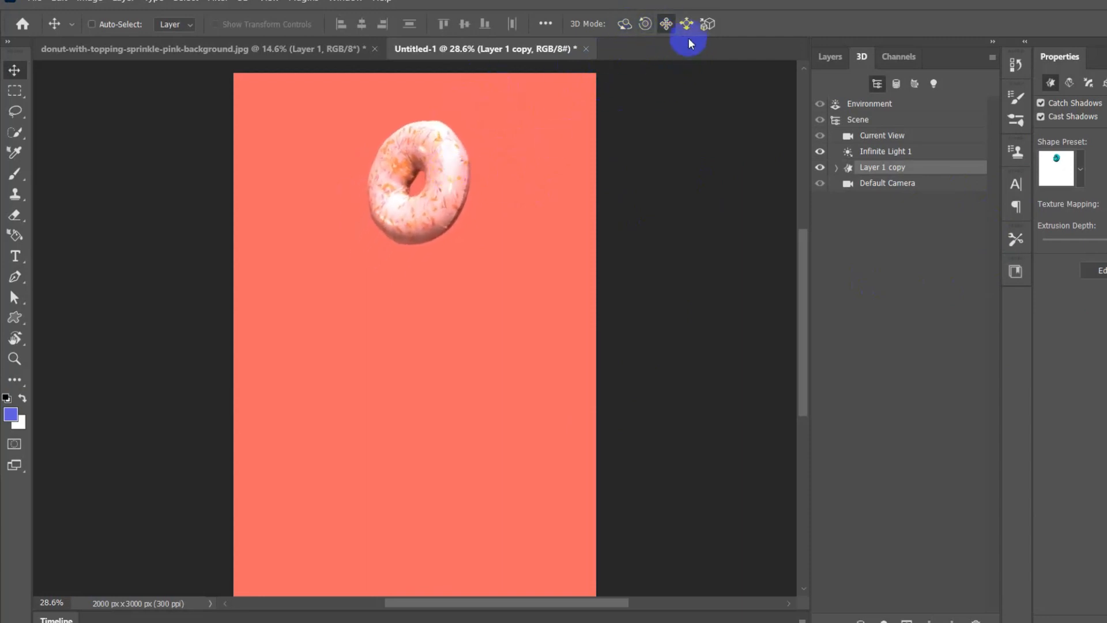
Duplicate the 3D donut layer, hide the duplicate and rasterize the original Layer 1 copy.
left_click(829, 57)
left_click(985, 161)
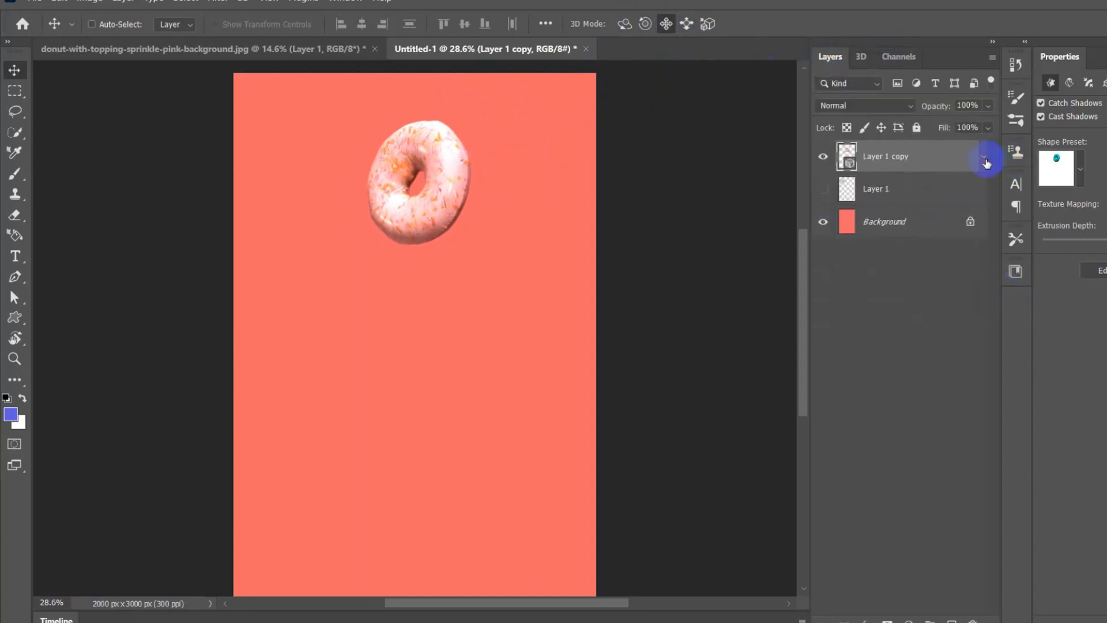
key("ctrl+j")
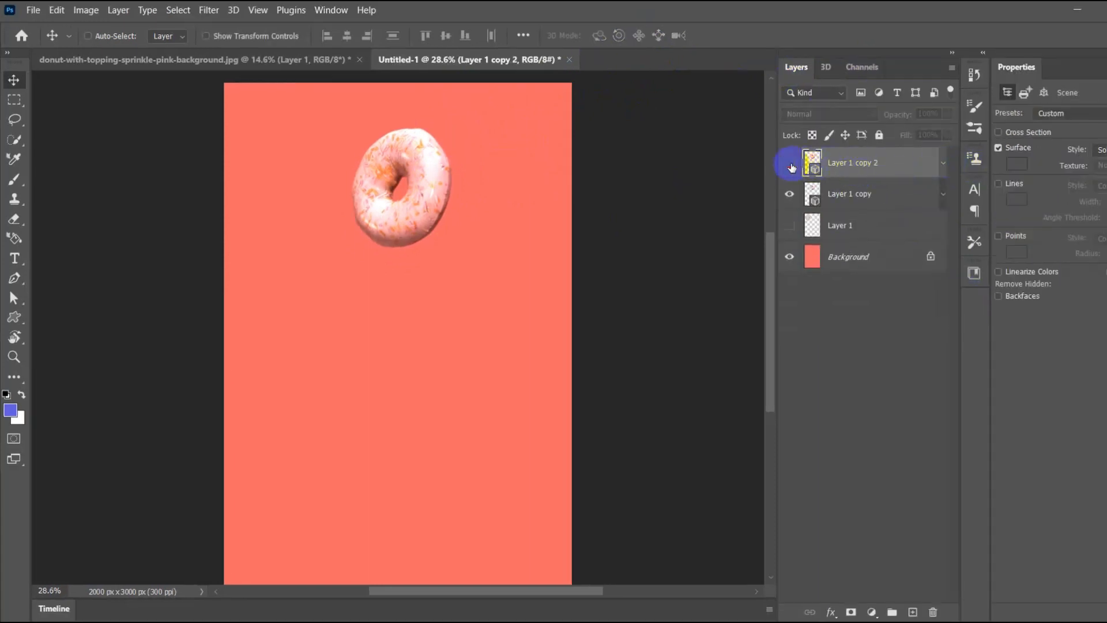
left_click(789, 163)
left_click(454, 248)
right_click(905, 201)
left_click(931, 293)
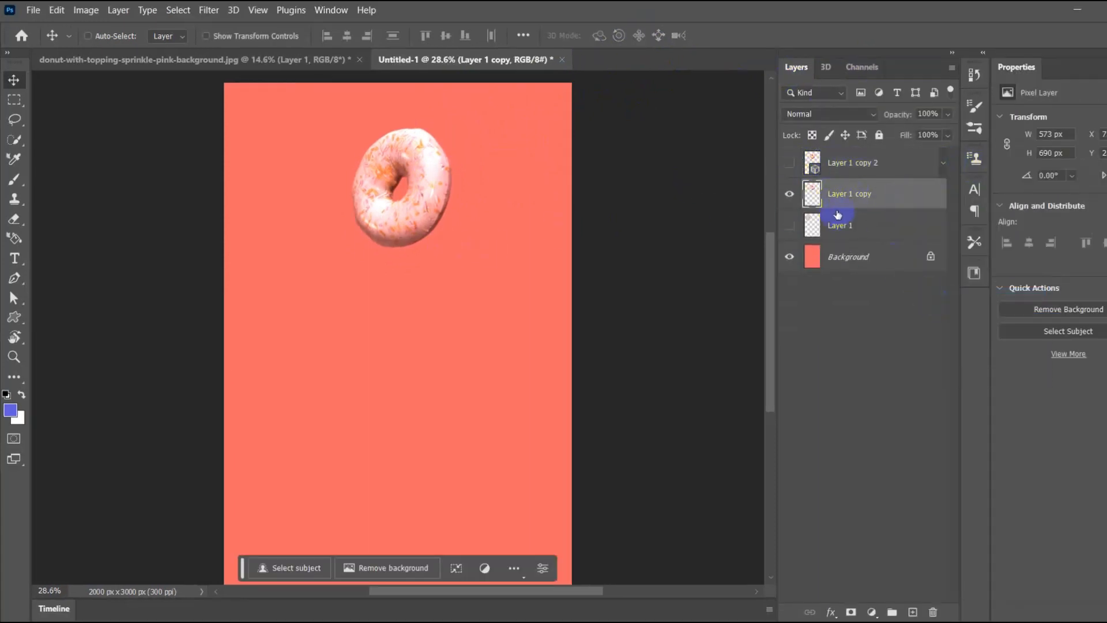
key("ctrl+1")
scroll(469, 168, "up", 5)
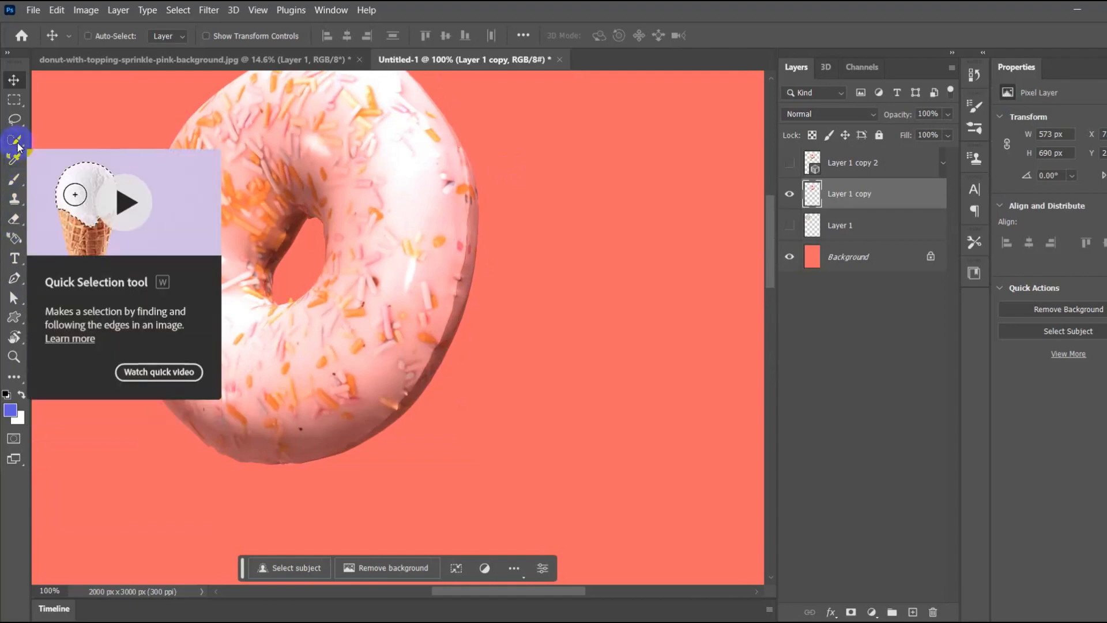
key("i")
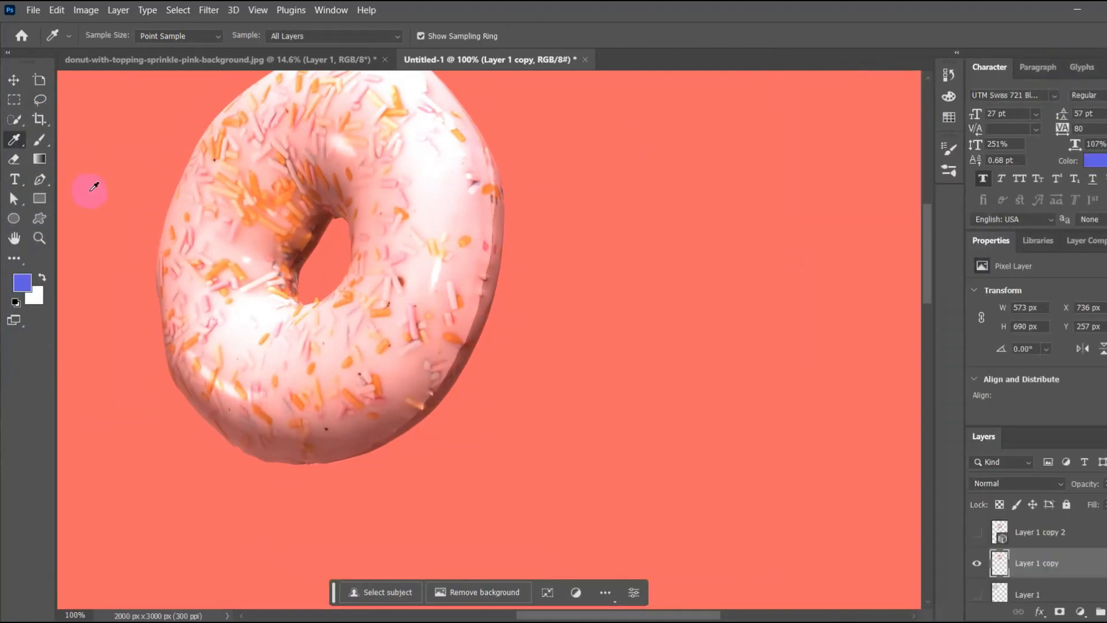
left_click(284, 248)
left_click(39, 140)
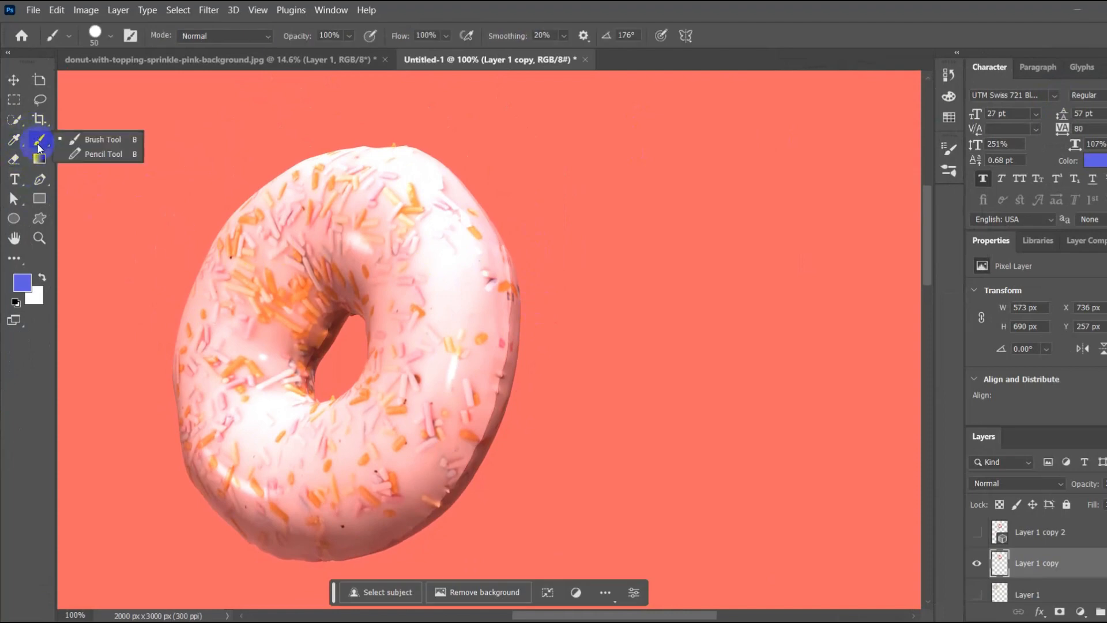
left_click(14, 139)
left_click(37, 122)
left_click(13, 119)
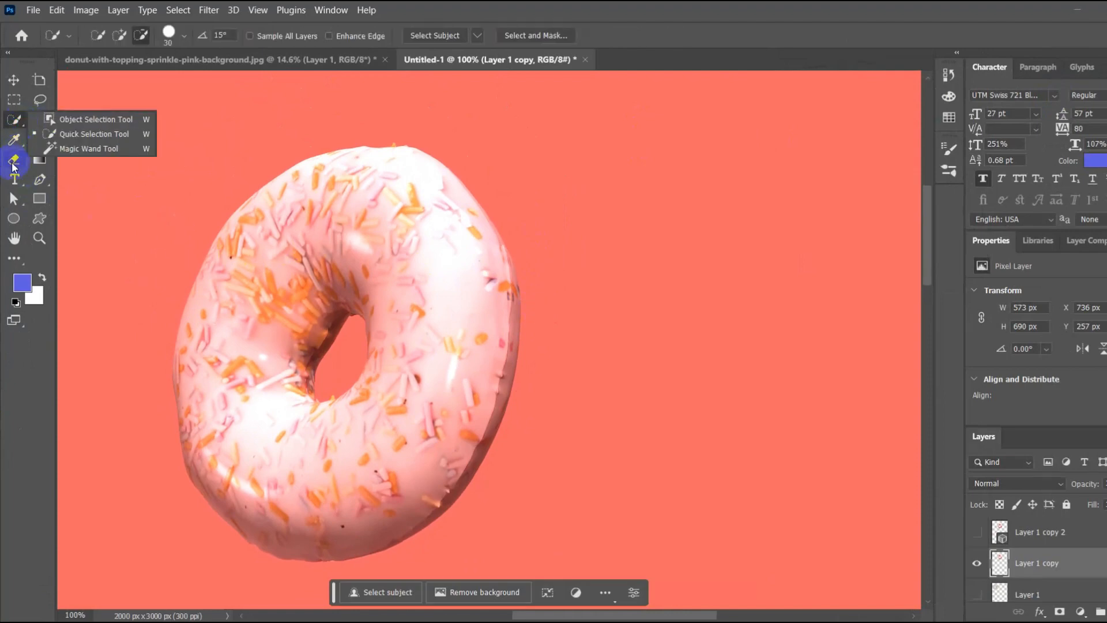
left_click(13, 100)
Switch to the Essentials workspace and set up the Spot Healing Brush with a 14 px size.
left_click(1092, 35)
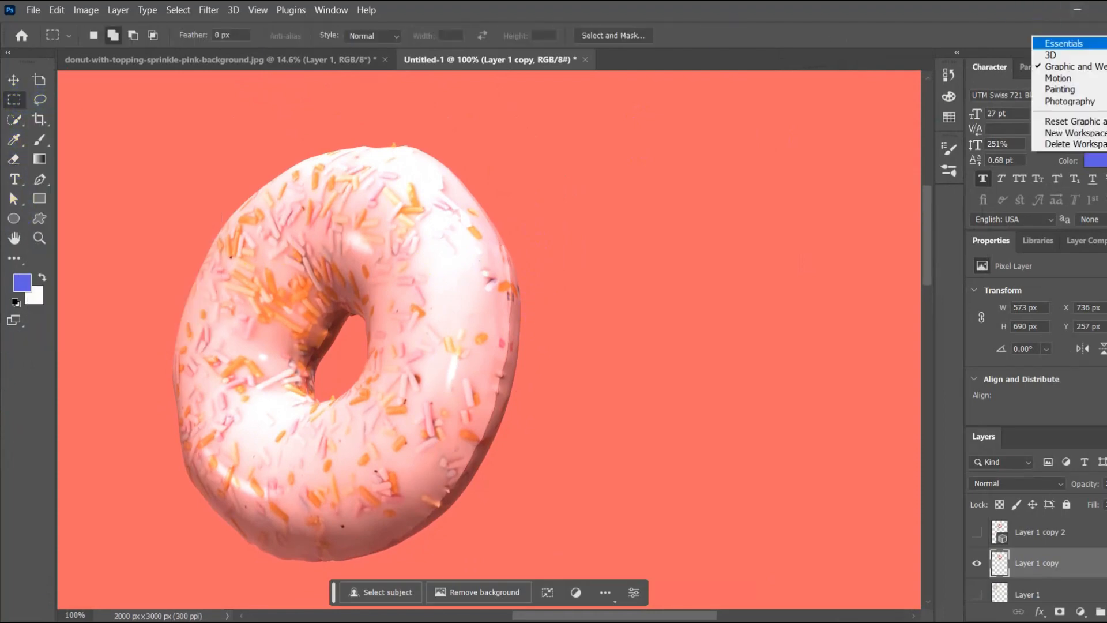
left_click(1061, 42)
left_click(39, 140)
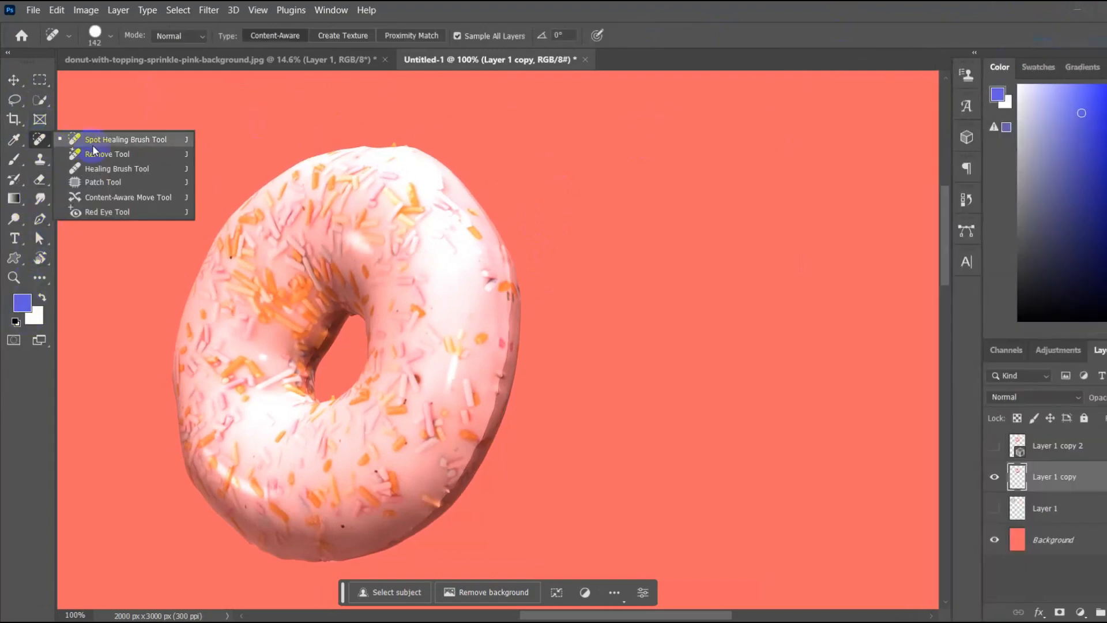
left_click(98, 141)
right_click(482, 264)
left_click_drag(554, 279, 469, 210)
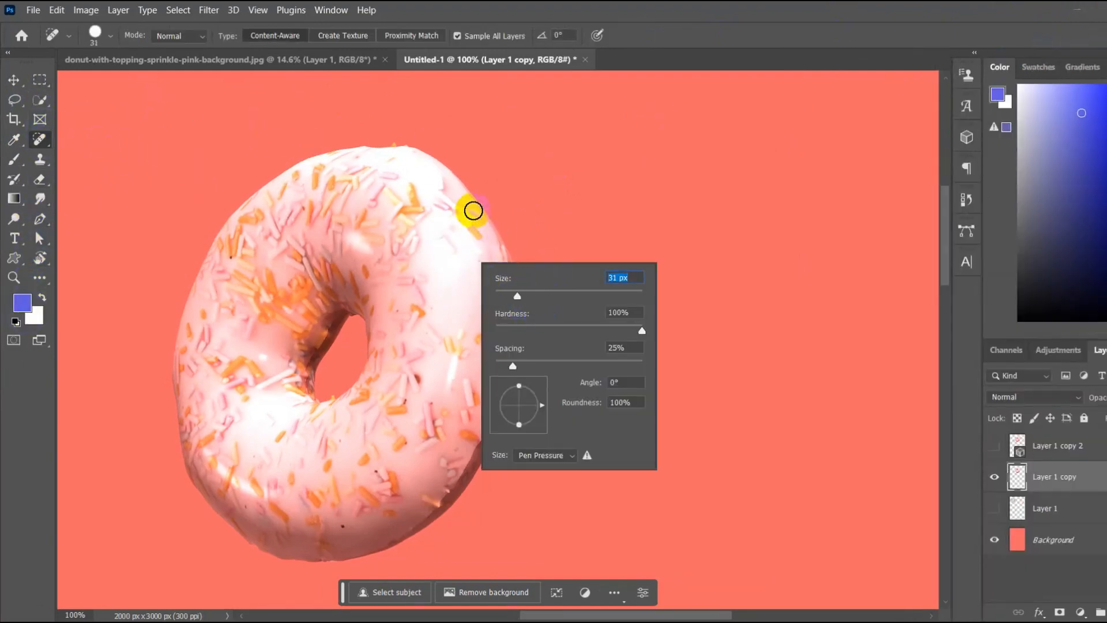
key("Return")
Heal the dark seam along the rasterized donut's right and lower-right edge with Spot Healing Brush strokes.
scroll(454, 200, "up", 4)
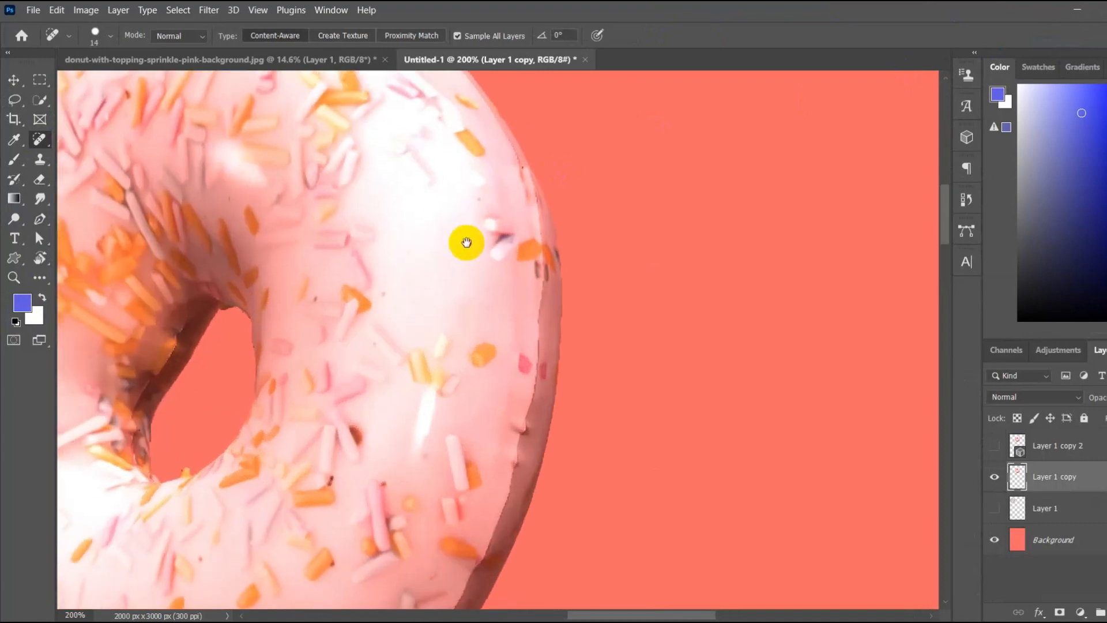
scroll(452, 297, "down", 1)
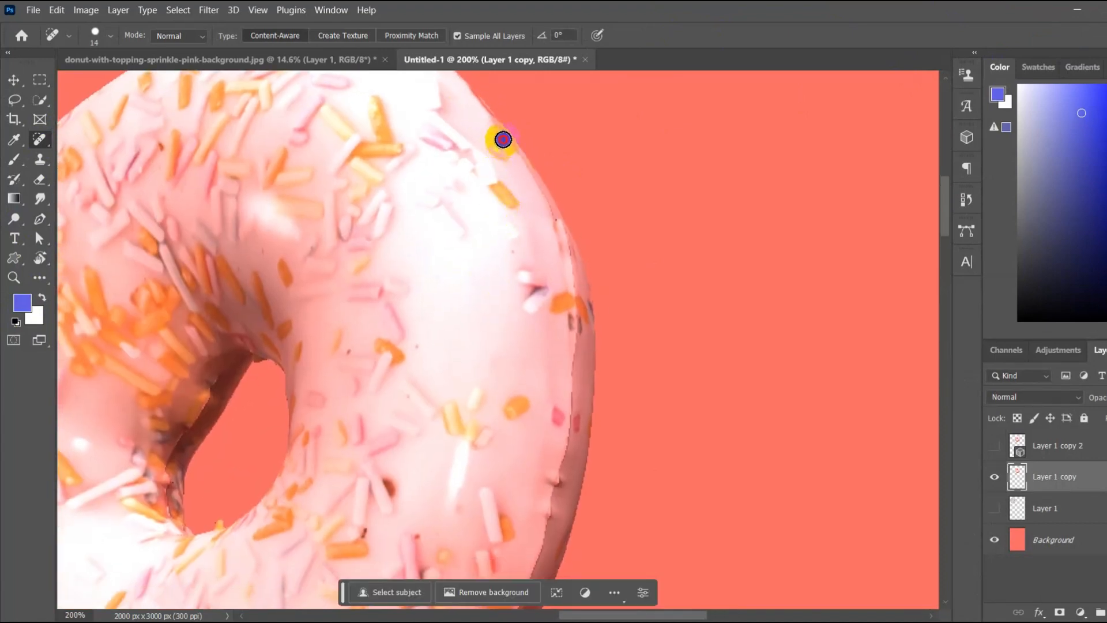
mouse_move(501, 138)
left_mouse_down()
mouse_move(556, 247)
mouse_move(503, 290)
left_mouse_up()
left_click_drag(536, 326, 543, 161)
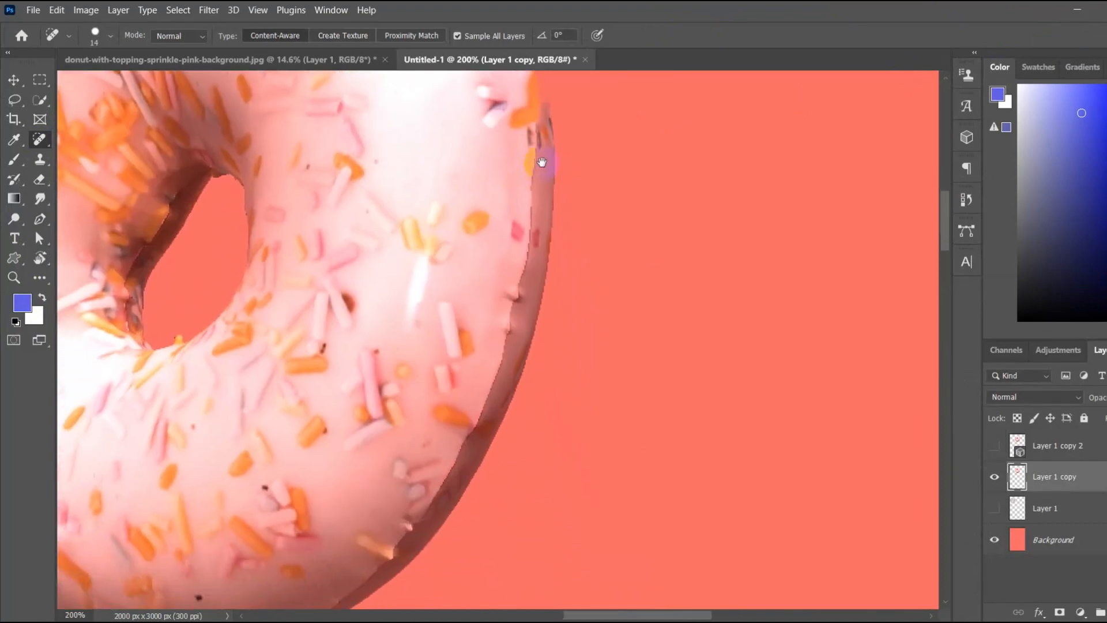
mouse_move(525, 109)
left_mouse_down()
mouse_move(526, 209)
mouse_move(485, 385)
mouse_move(538, 234)
left_mouse_up()
mouse_move(548, 186)
left_mouse_down()
mouse_move(513, 285)
mouse_move(466, 350)
mouse_move(340, 446)
left_mouse_up()
left_click_drag(354, 382, 368, 356)
mouse_move(577, 171)
left_mouse_down()
mouse_move(516, 297)
mouse_move(392, 393)
left_mouse_up()
left_click(95, 36)
left_click(95, 36)
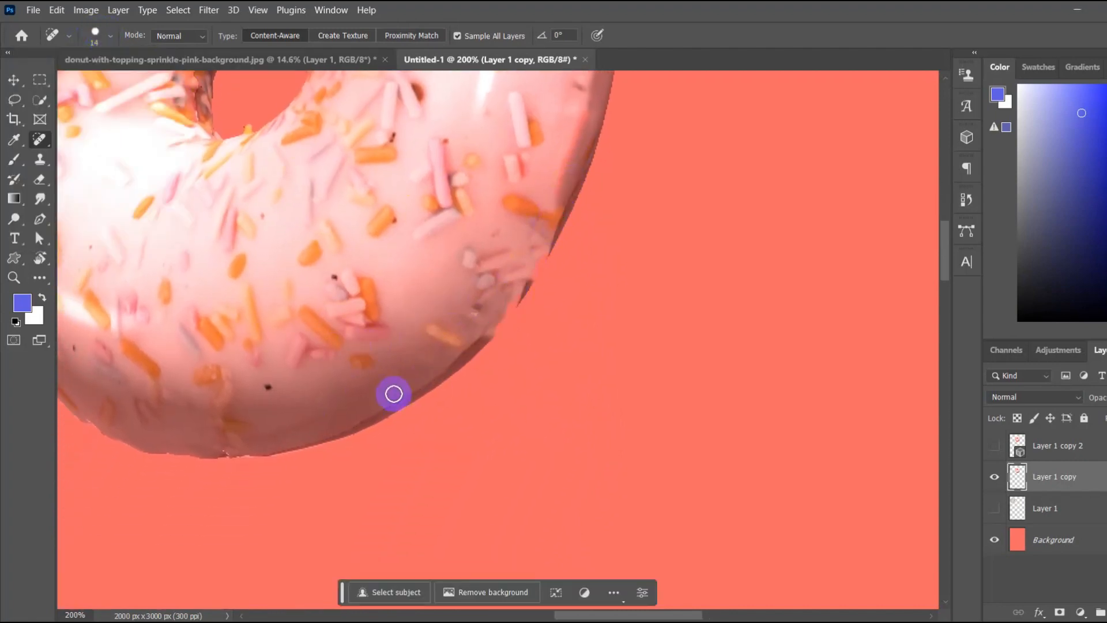
left_click_drag(523, 273, 473, 346)
mouse_move(453, 335)
left_mouse_down()
mouse_move(469, 361)
mouse_move(467, 464)
left_mouse_up()
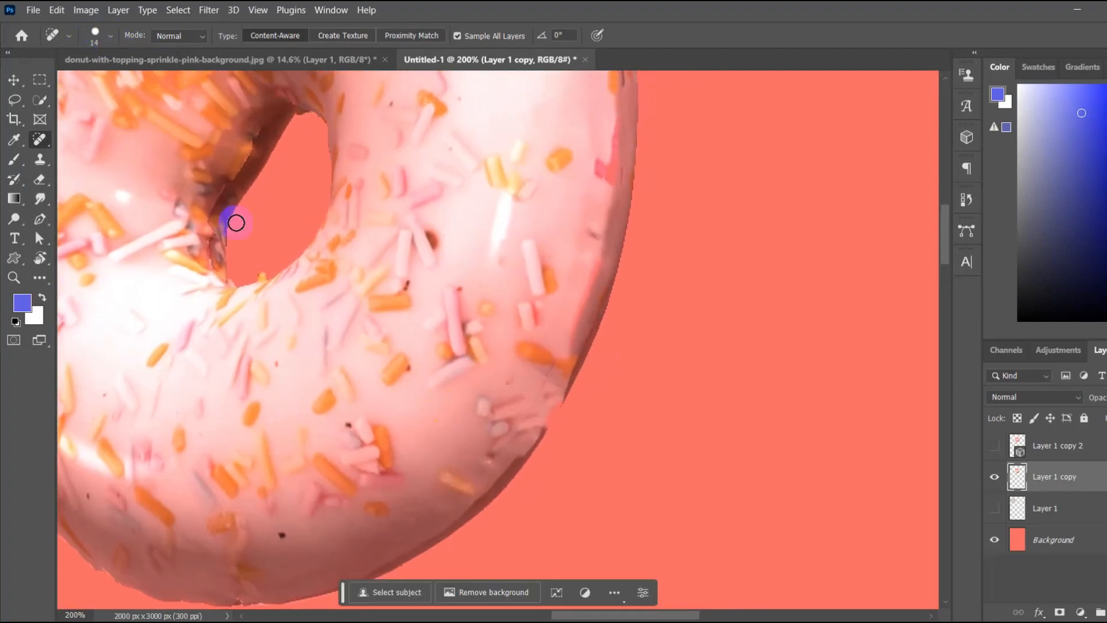
left_click(15, 159)
left_click(96, 36)
scroll(84, 191, "up", 1)
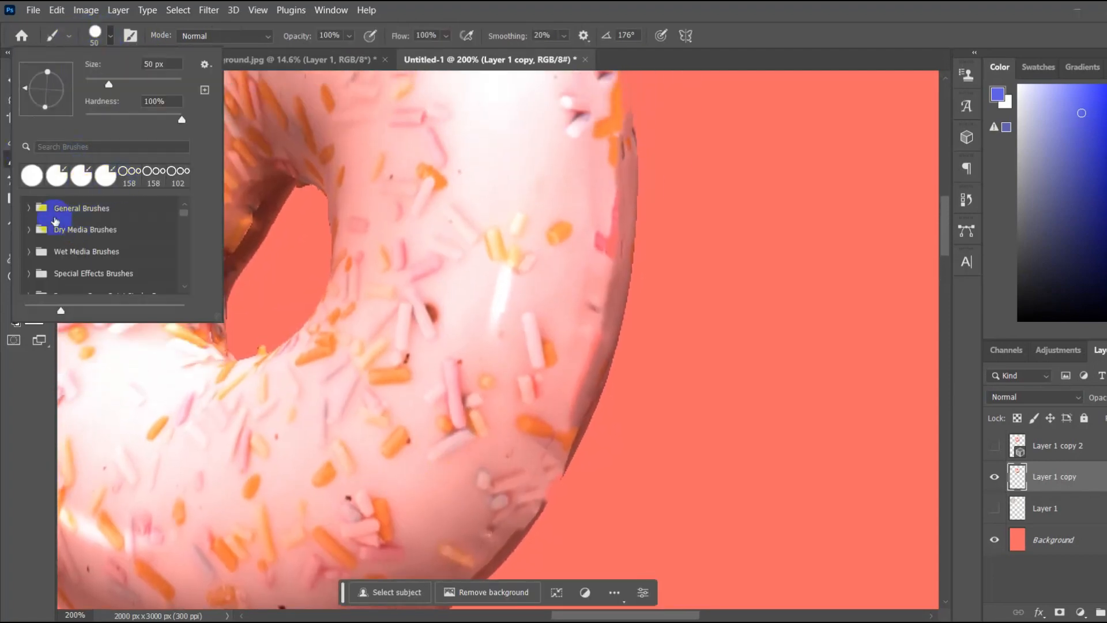
left_click(34, 208)
left_click(95, 234)
left_click(271, 178)
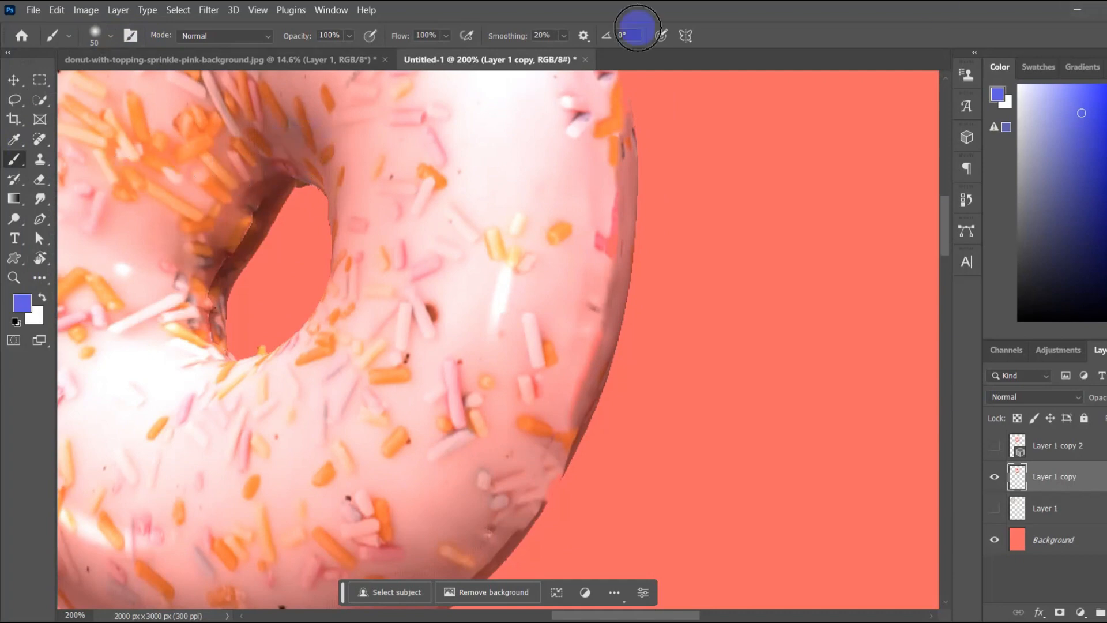
key("j")
Lower the Spot Healing Brush's hardness to about 36%.
left_click(110, 37)
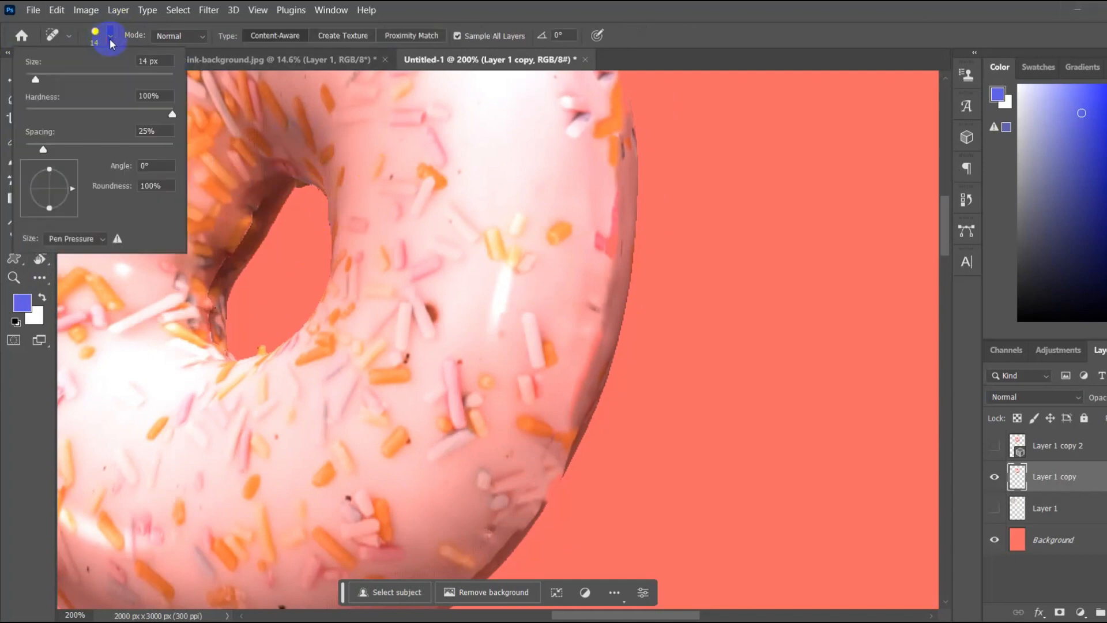
left_click(109, 40)
left_click(110, 40)
left_click_drag(172, 113, 103, 113)
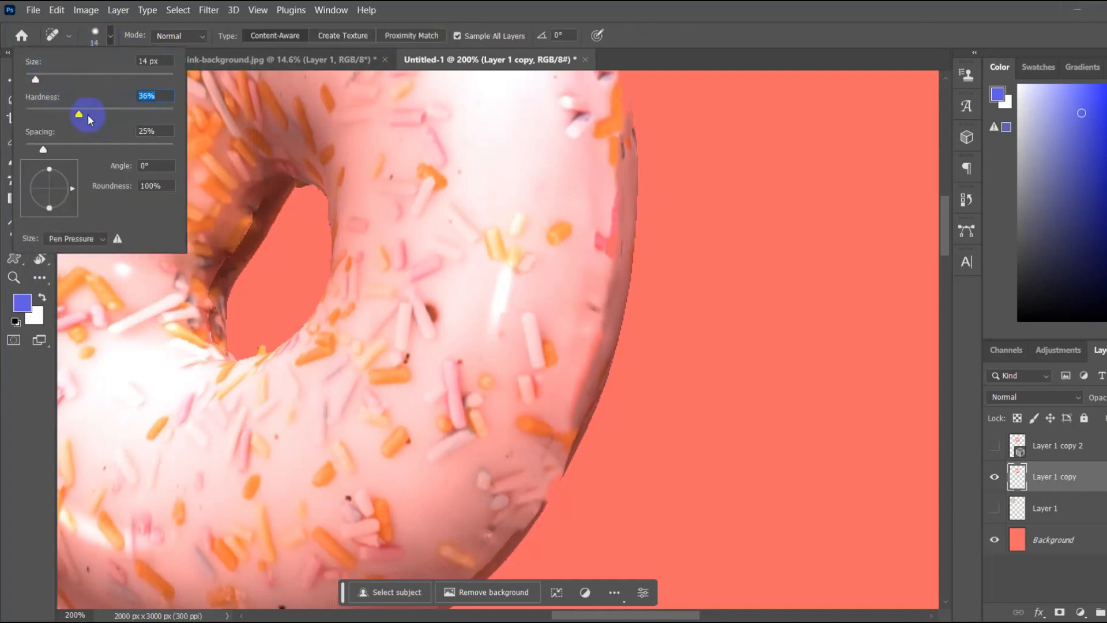
left_click(110, 37)
Blend the remaining dark patches along the donut's lower-right edge with the softened Spot Healing Brush.
left_click_drag(592, 334, 573, 389)
left_click_drag(464, 476, 486, 288)
left_click_drag(560, 318, 526, 371)
mouse_move(538, 344)
left_mouse_down()
mouse_move(441, 423)
mouse_move(499, 388)
mouse_move(390, 439)
left_mouse_up()
scroll(517, 308, "down", 2)
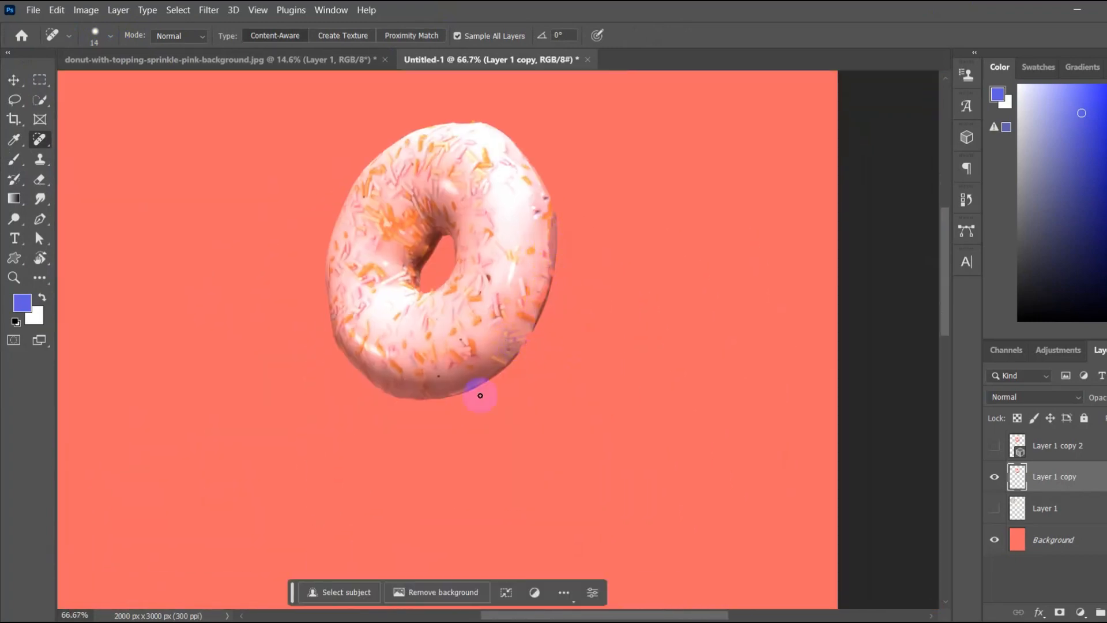
scroll(480, 395, "down", 3)
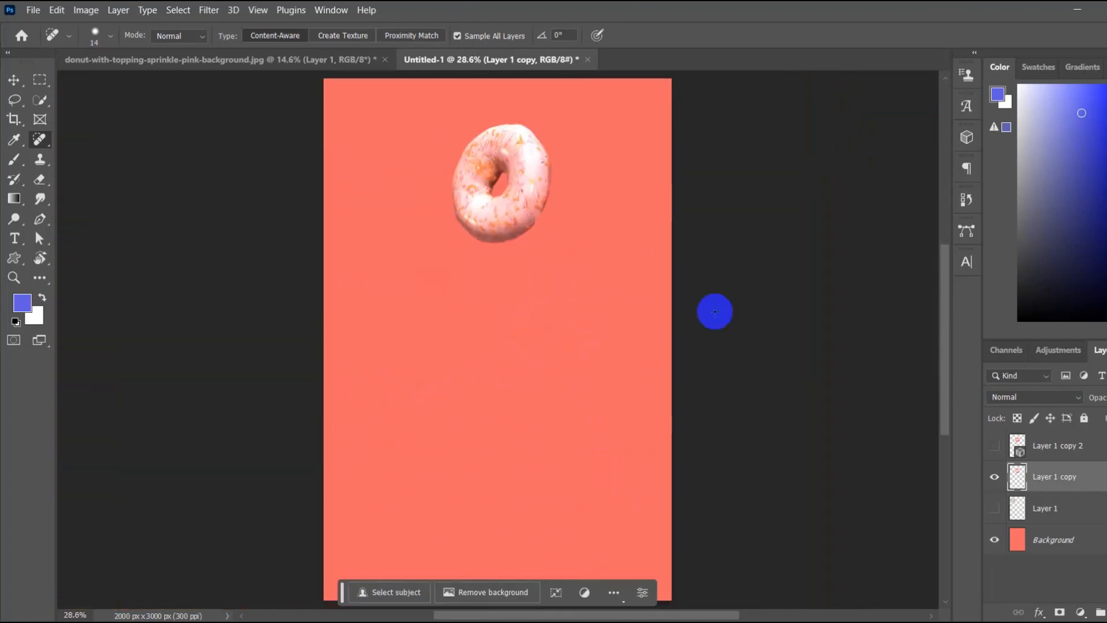
Show the duplicate 3D donut layer, Layer 1 copy 2, and place its donut tilted diagonally below the first one.
left_click(1041, 447)
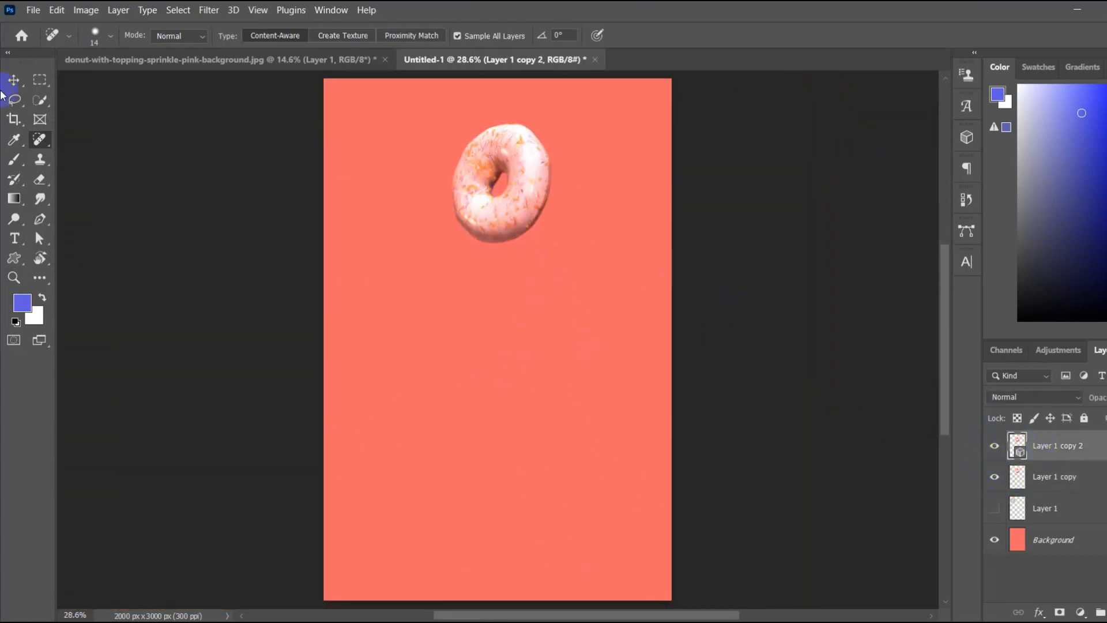
key("v")
left_click(610, 35)
left_click(568, 240)
left_click_drag(568, 242, 563, 226)
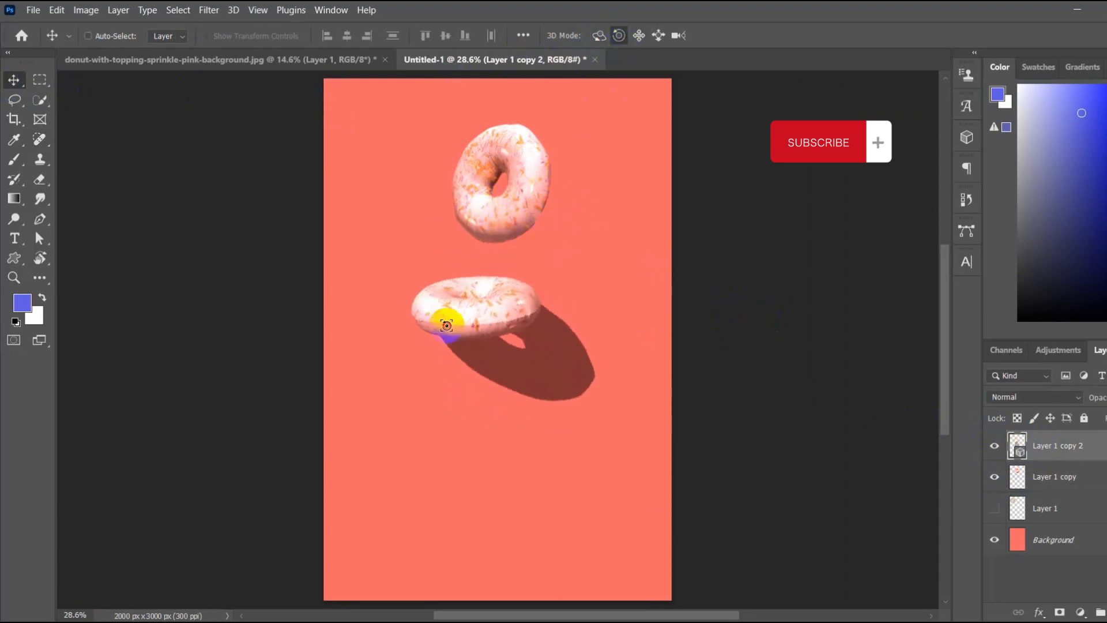
left_click_drag(437, 245, 386, 269)
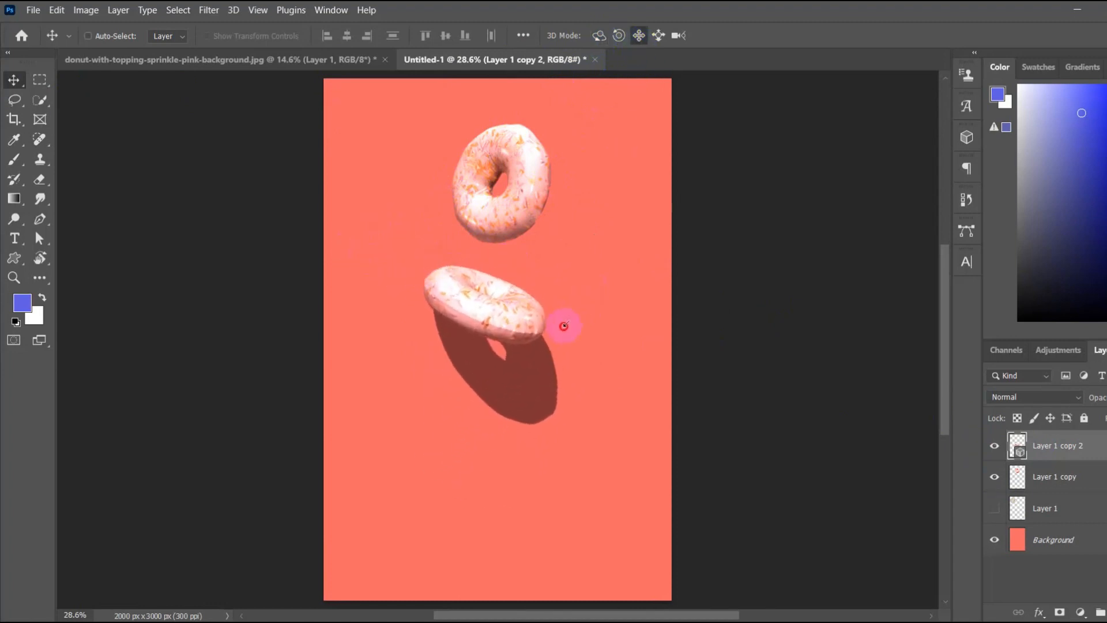
left_click_drag(577, 326, 470, 300)
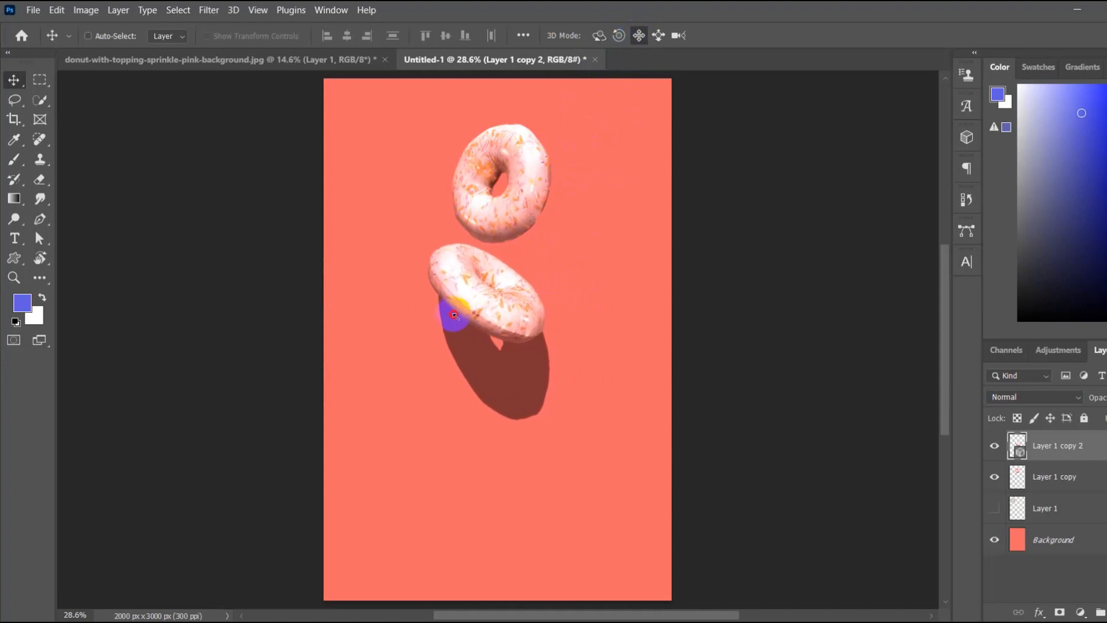
Nudge the second donut slightly sideways, tint its environment light coral (R 255, G 81, B 81), and set the IBL intensity to 56%.
left_click_drag(454, 316, 432, 310)
double_click(1040, 461)
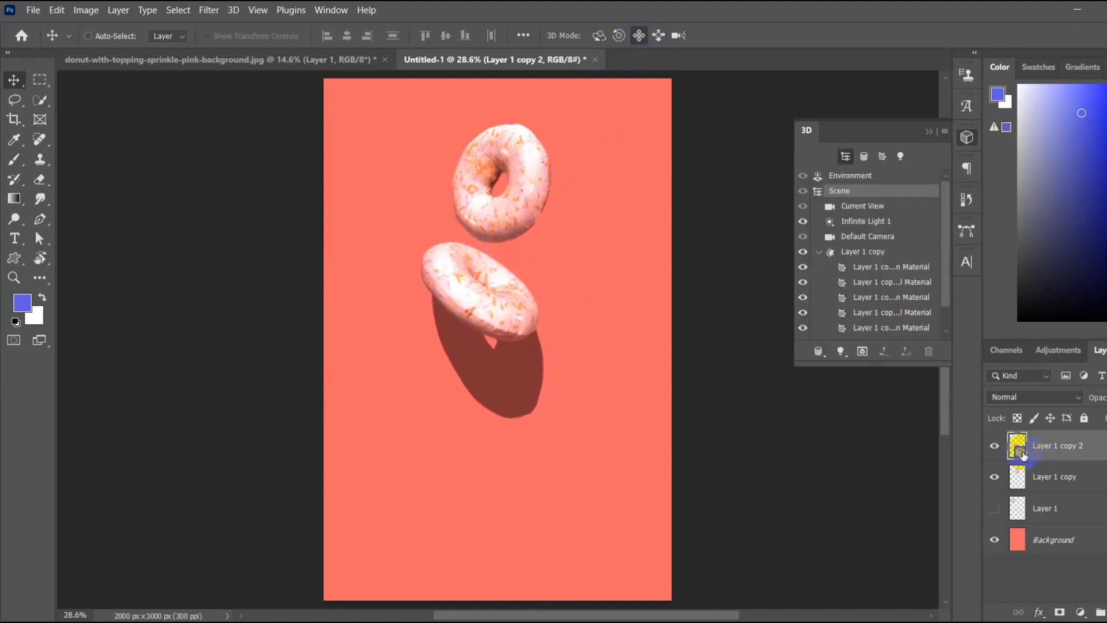
left_click(839, 171)
left_click(727, 166)
mouse_move(954, 369)
left_mouse_down()
mouse_move(958, 455)
mouse_move(949, 378)
left_mouse_up()
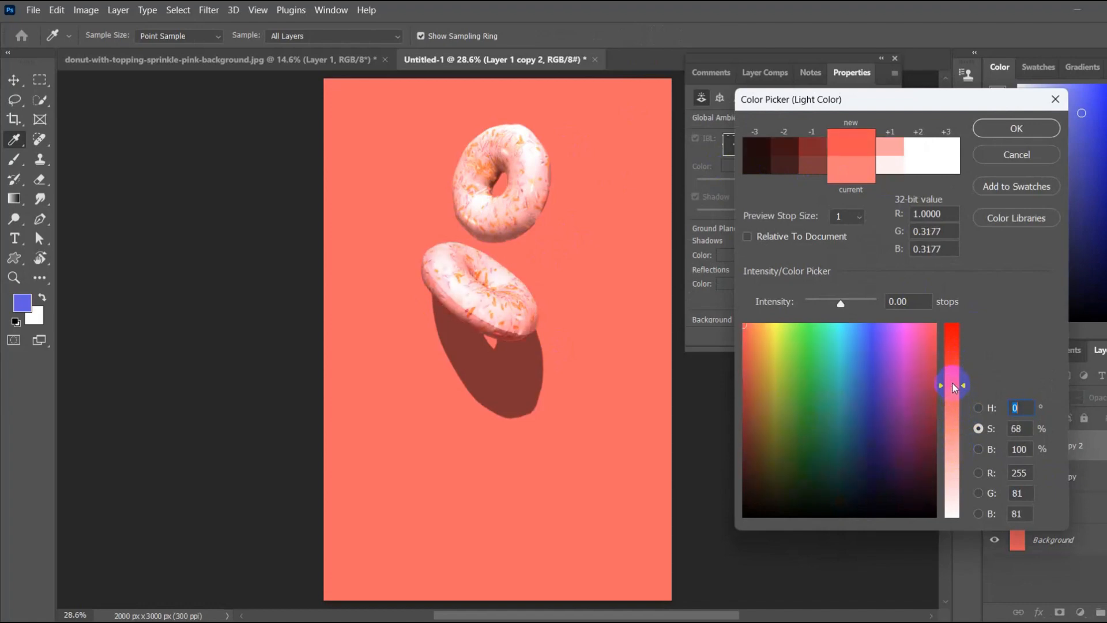
left_click(1021, 127)
left_click_drag(713, 182, 710, 217)
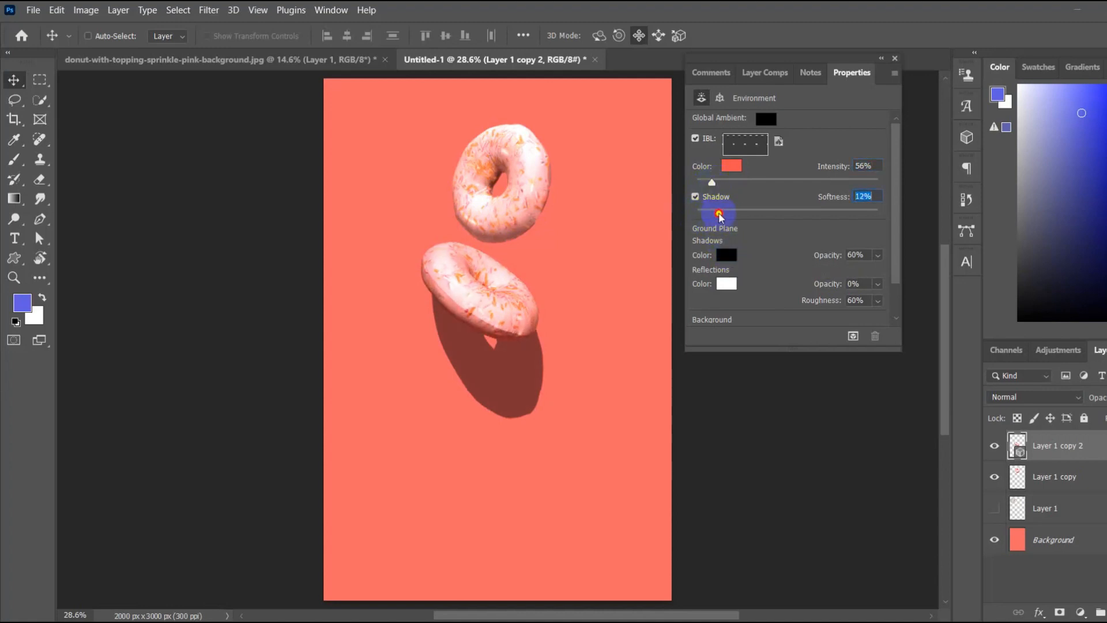
left_click(744, 149)
left_click(765, 119)
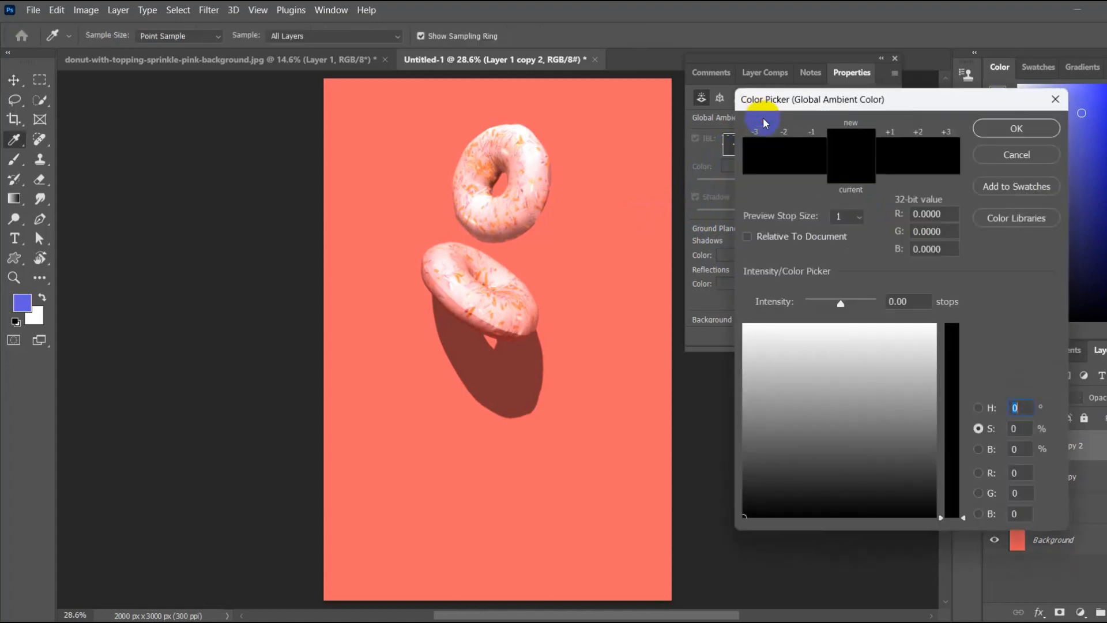
left_click(869, 375)
left_click(955, 455)
left_click(845, 168)
key("Escape")
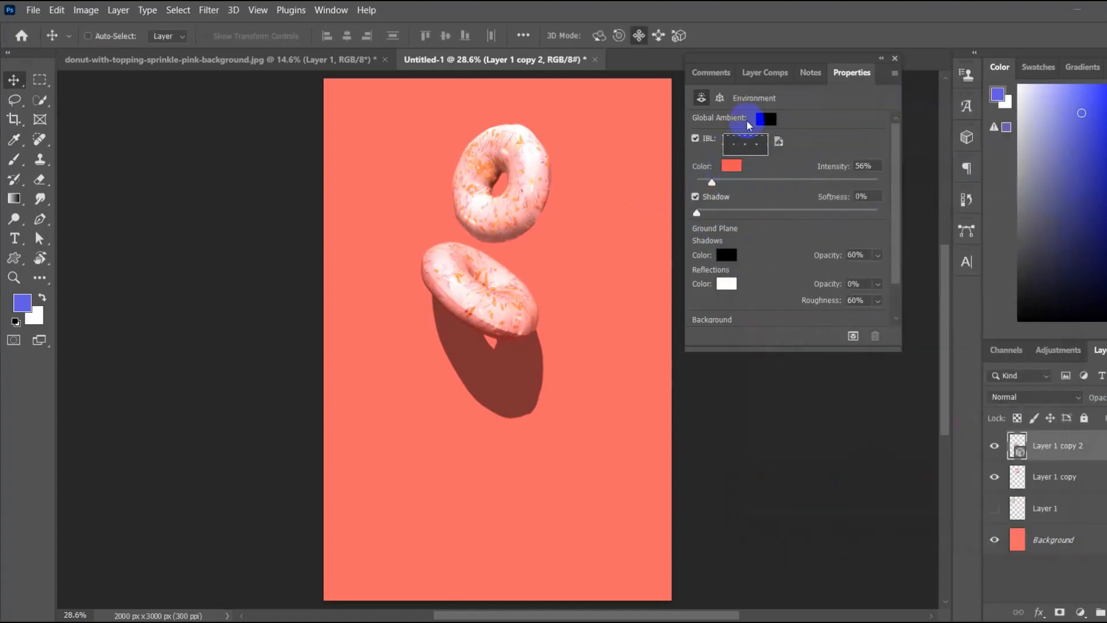
left_click(720, 97)
left_click(702, 98)
Tint Infinite Light 1 coral (R 255, G 85, B 85) and set its intensity to 288%.
left_click(966, 137)
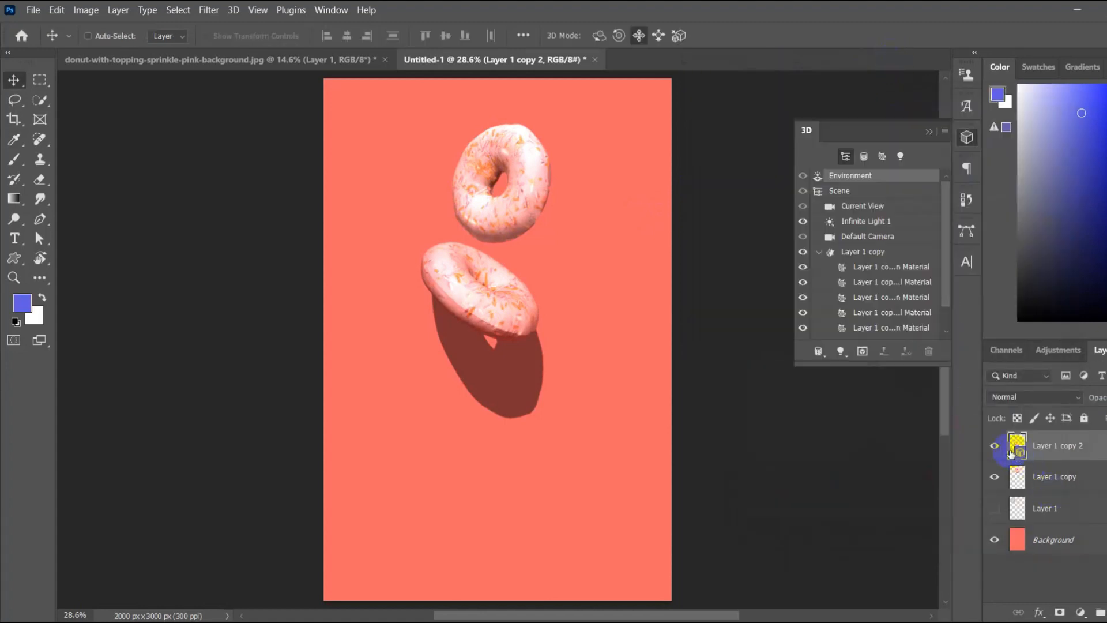
double_click(865, 224)
left_click(732, 150)
left_click(948, 389)
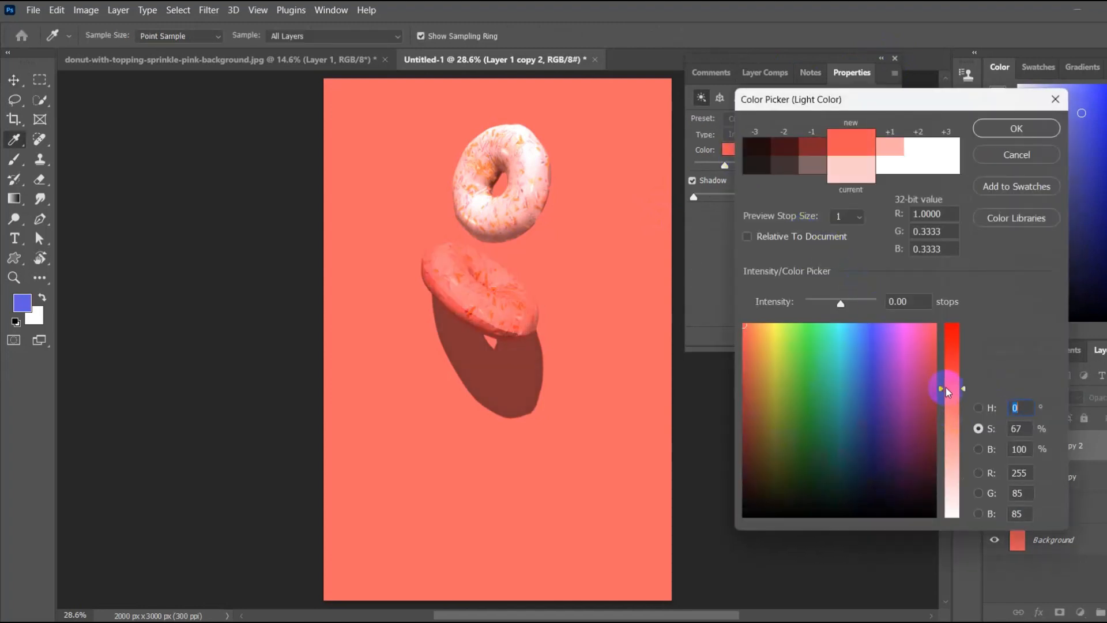
left_click(1005, 137)
left_click_drag(724, 164, 759, 163)
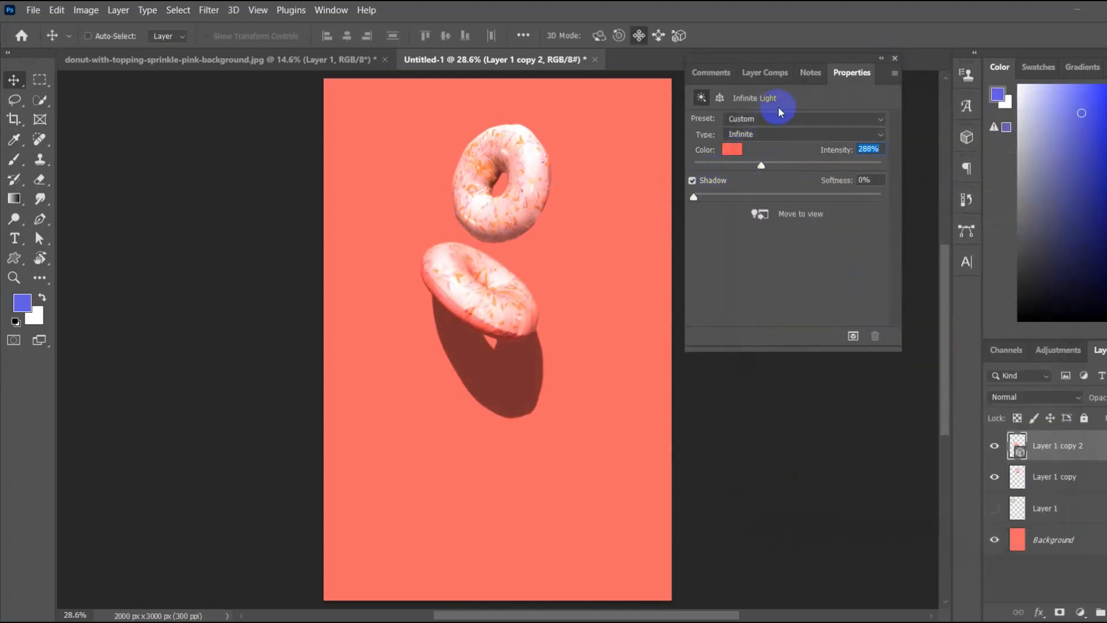
left_click(761, 168)
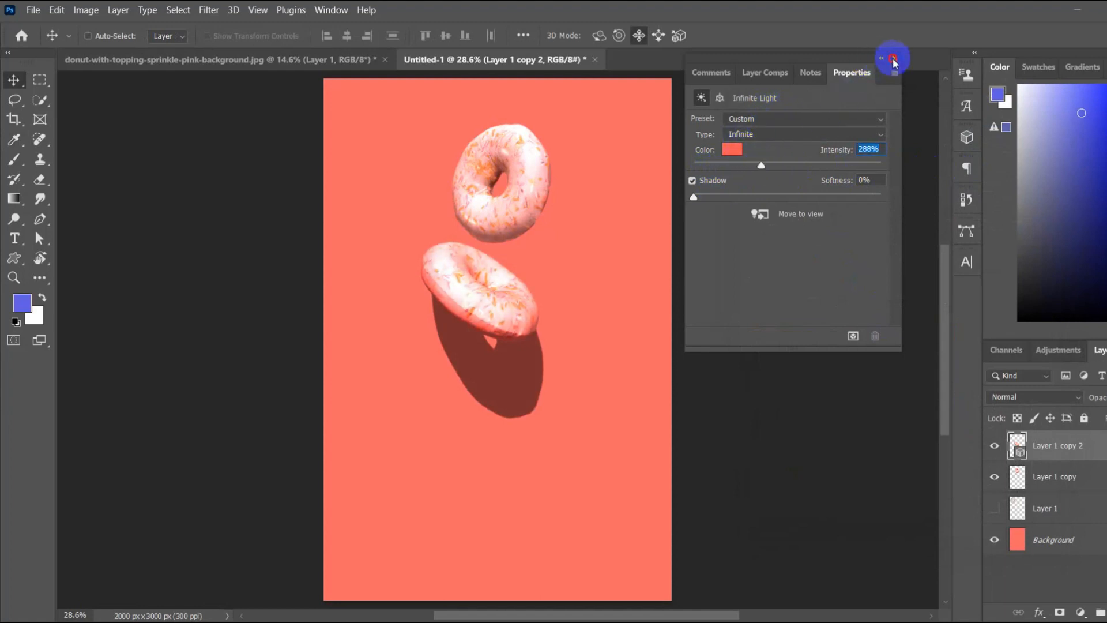
left_click(892, 59)
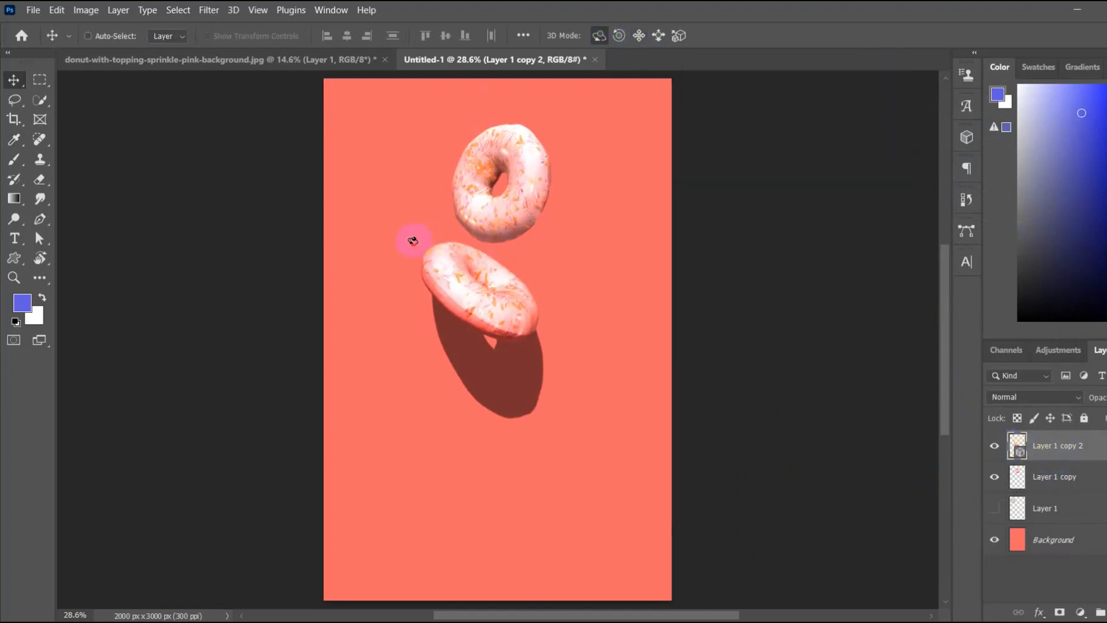
Tilt the second donut's mesh to show more of its hole and reposition it below the first donut.
double_click(1020, 451)
left_click(823, 249)
left_click_drag(497, 305, 492, 267)
mouse_move(558, 319)
left_mouse_down()
mouse_move(519, 291)
mouse_move(578, 317)
left_mouse_up()
left_click_drag(501, 294, 514, 300)
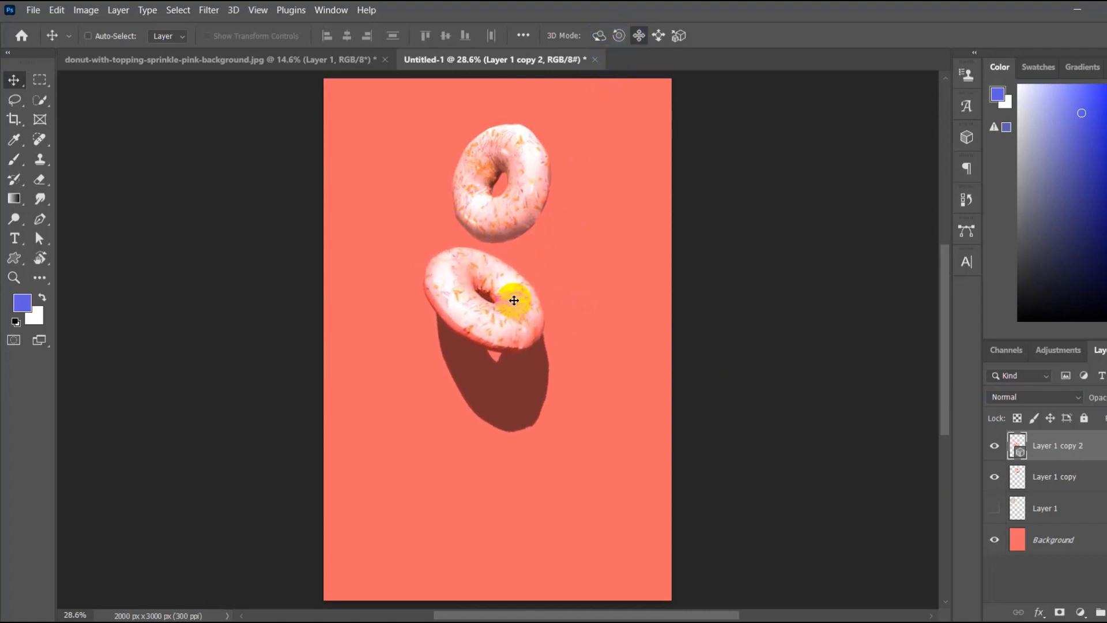
left_click_drag(582, 283, 579, 155)
Switch the 3D scene to the Default Camera and check the settings of Infinite Light 1.
double_click(1015, 454)
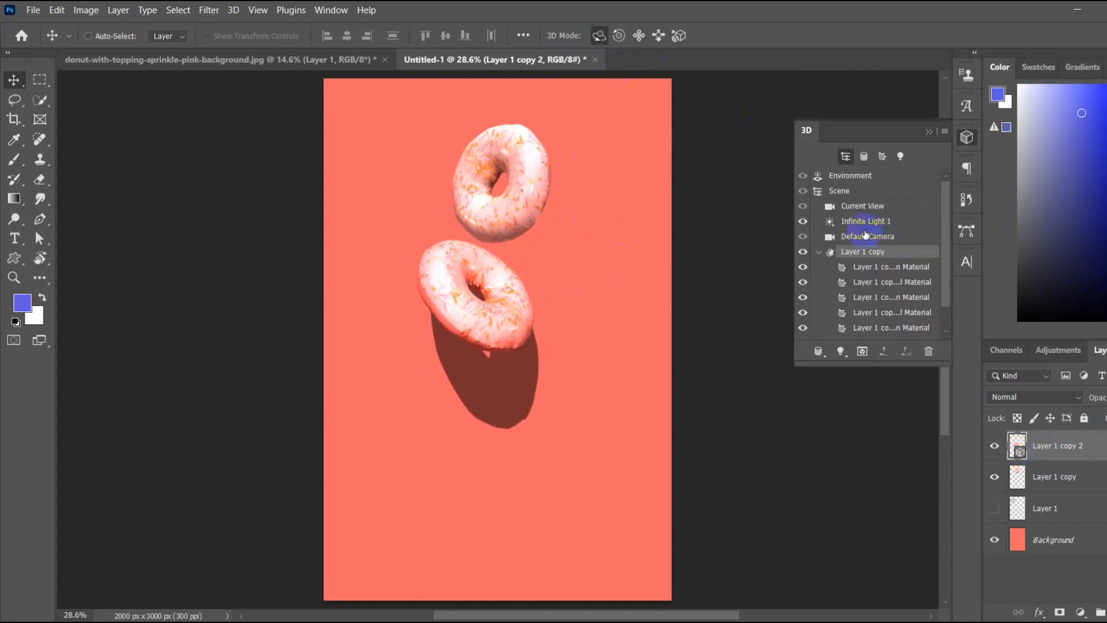
left_click(866, 237)
left_click(864, 224)
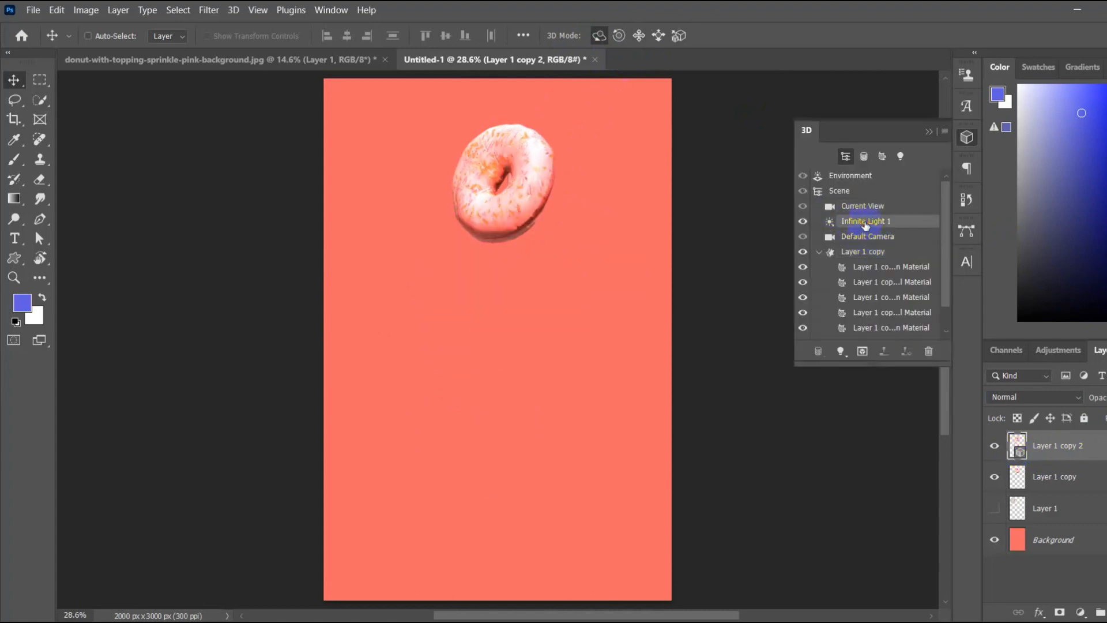
double_click(891, 223)
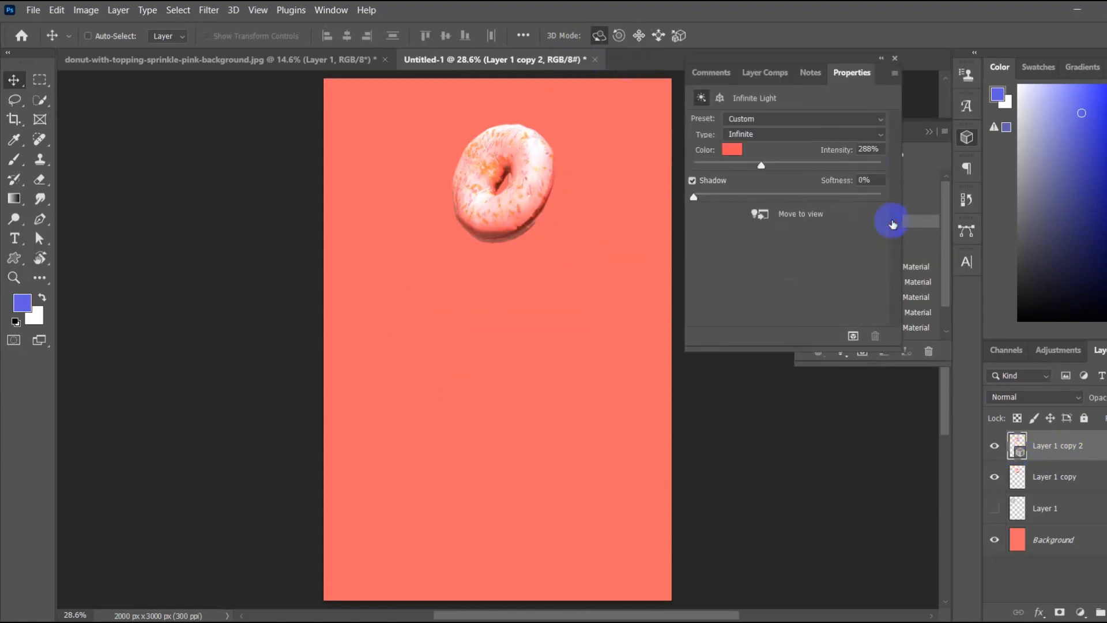
left_click(896, 60)
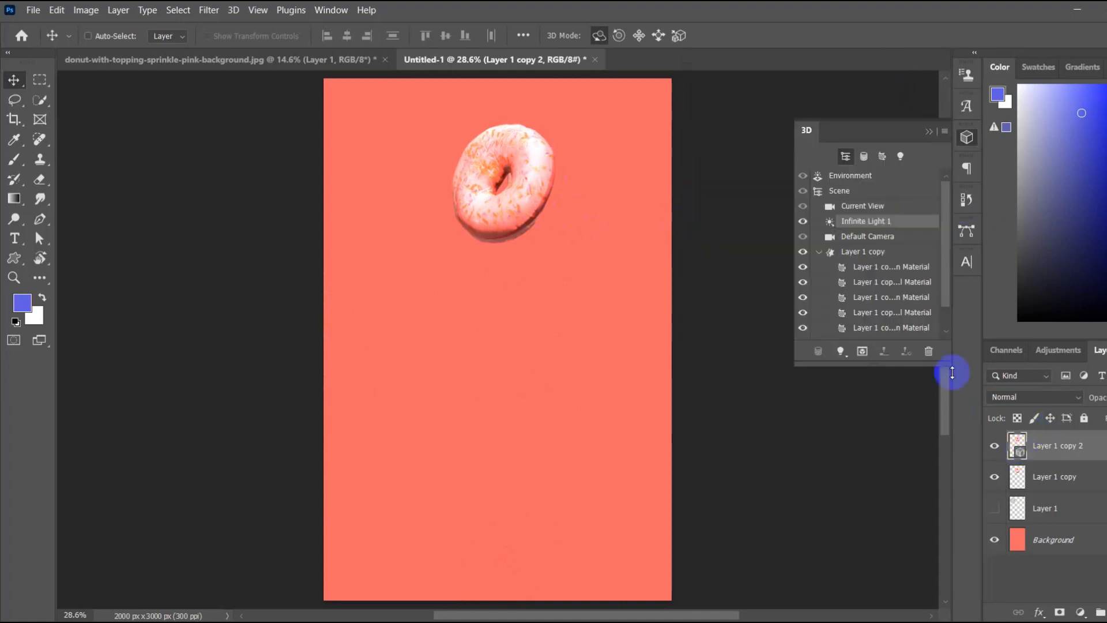
Orbit the second donut to face more forward and move it down to sit below the first donut.
mouse_move(642, 205)
left_mouse_down()
mouse_move(575, 267)
mouse_move(611, 163)
left_mouse_up()
left_click(638, 35)
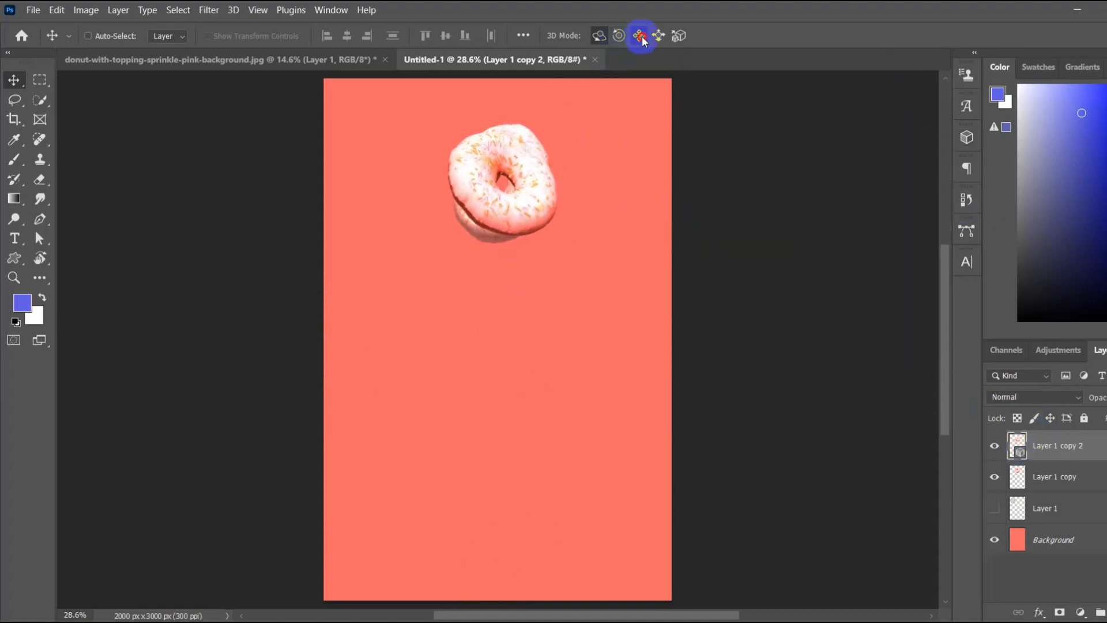
left_click_drag(544, 161, 462, 322)
left_click(639, 35)
left_click_drag(521, 306, 510, 312)
Lower the intensity of Infinite Light 1 to about 209%.
double_click(1018, 456)
left_click(852, 220)
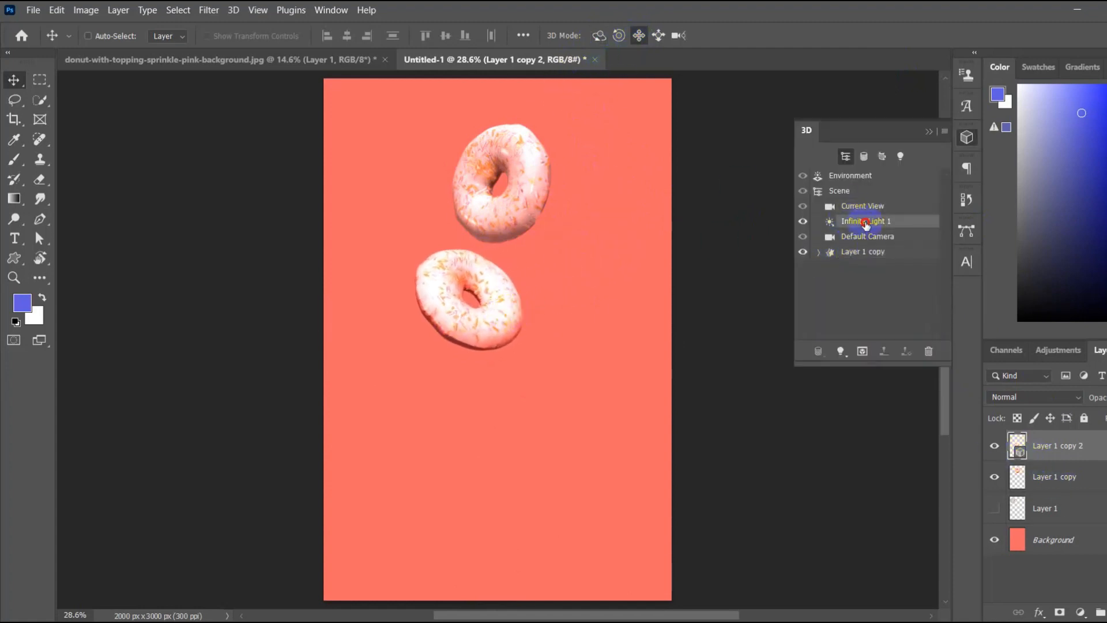
double_click(852, 220)
left_click(750, 168)
left_click_drag(750, 169, 752, 172)
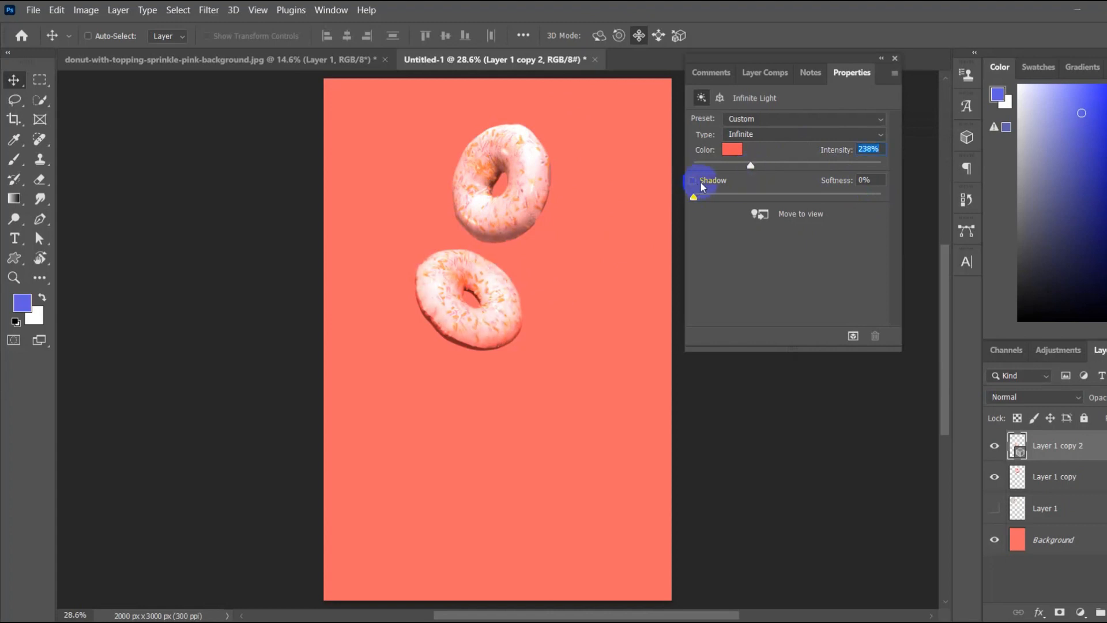
mouse_move(751, 168)
left_mouse_down()
mouse_move(731, 173)
mouse_move(746, 177)
left_mouse_up()
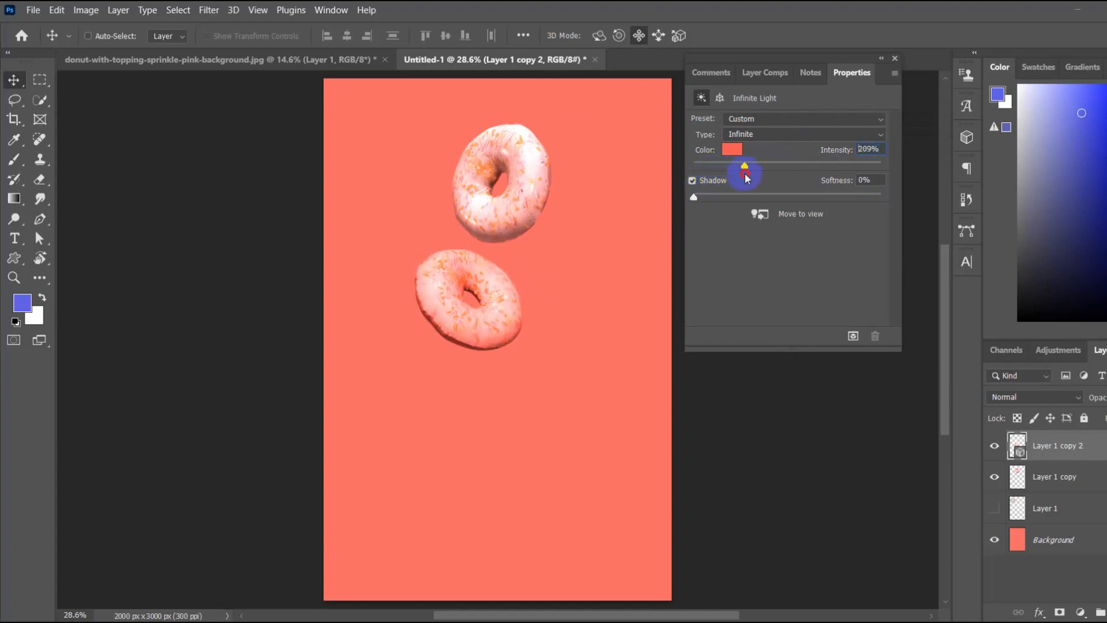
left_click(894, 59)
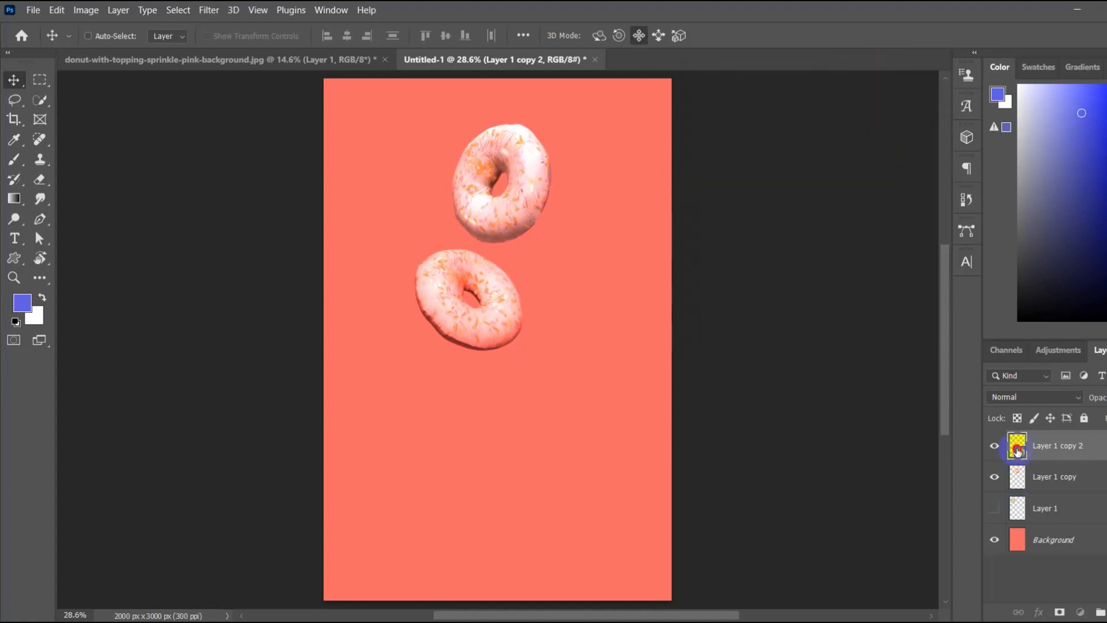
In the environment settings, set IBL intensity to 50%, shadow softness to 0%, and the ground plane shadow color to coral (R 255, G 102, B 102).
double_click(1018, 447)
double_click(848, 176)
left_click_drag(733, 180, 709, 183)
left_click(726, 257)
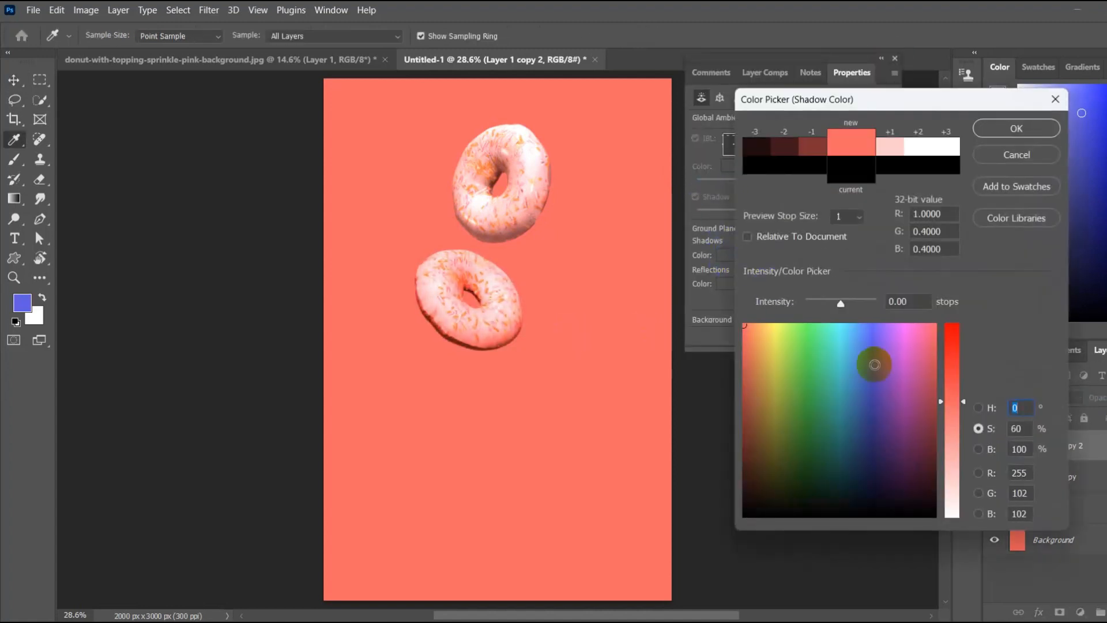
left_click(1001, 126)
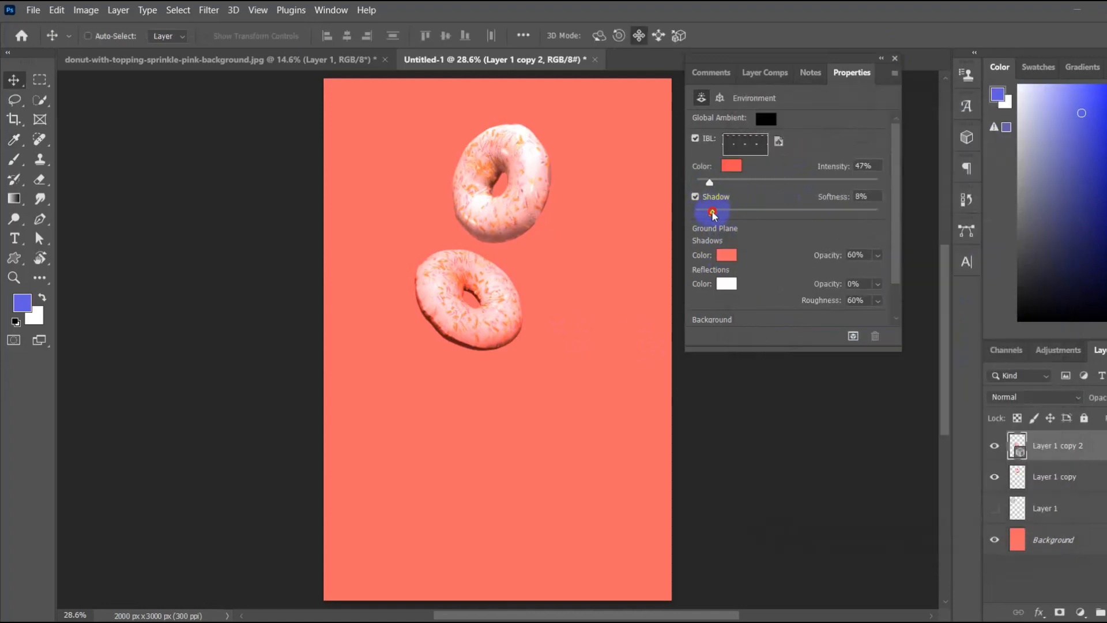
left_click_drag(713, 214, 696, 212)
mouse_move(709, 182)
left_mouse_down()
mouse_move(721, 178)
mouse_move(713, 187)
left_mouse_up()
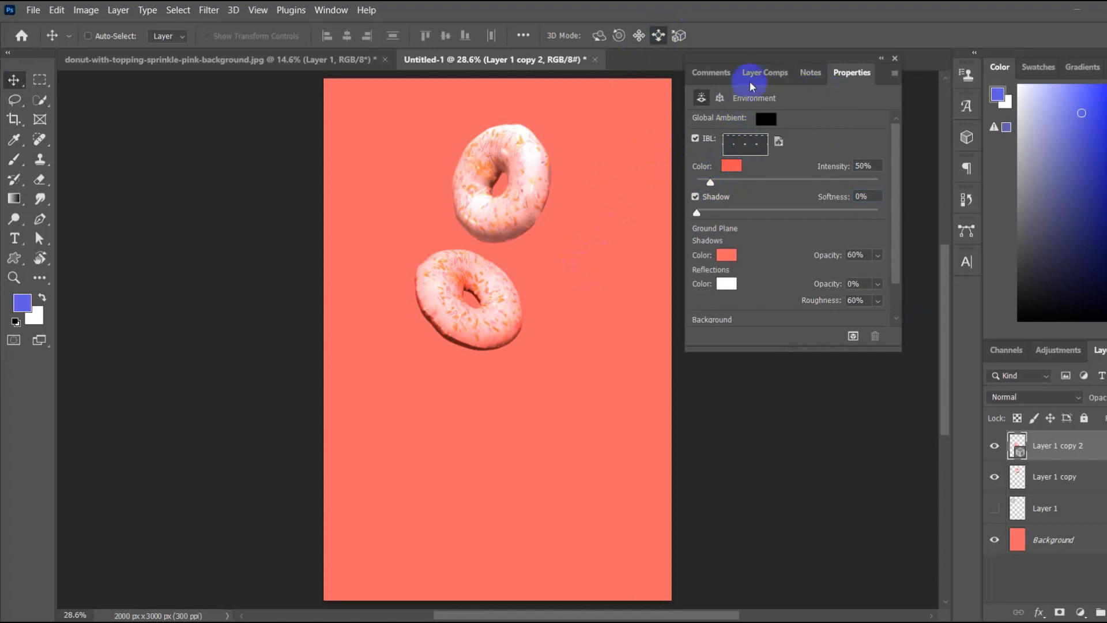
scroll(829, 254, "down", 2)
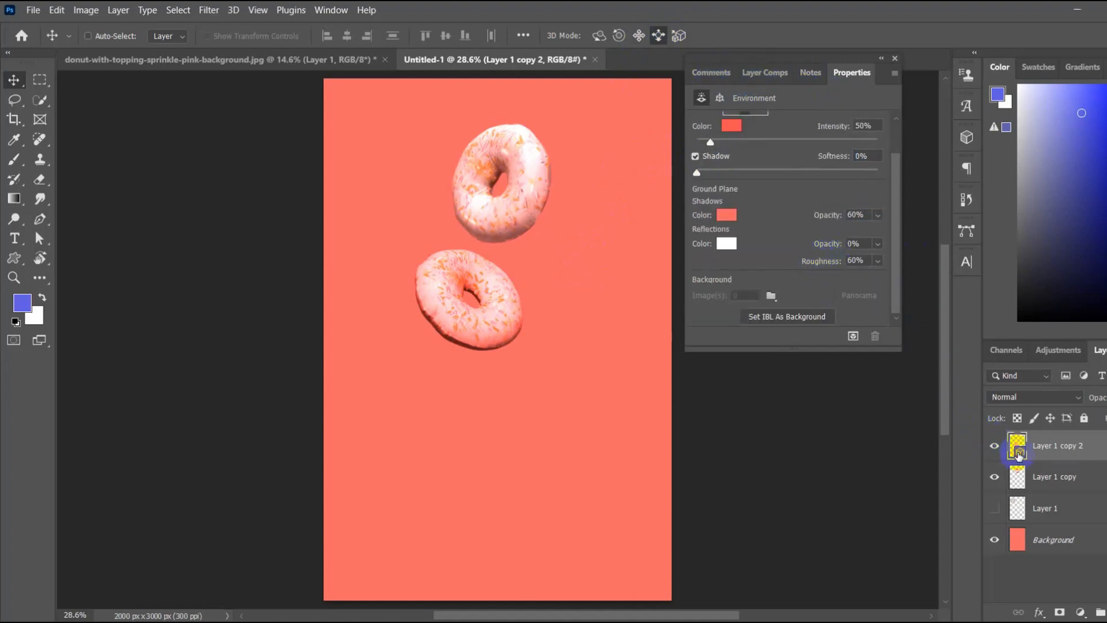
left_click(890, 60)
Enlarge the second donut's mesh slightly, tilt it to a flatter angle, and reposition it below the first donut.
left_click(966, 137)
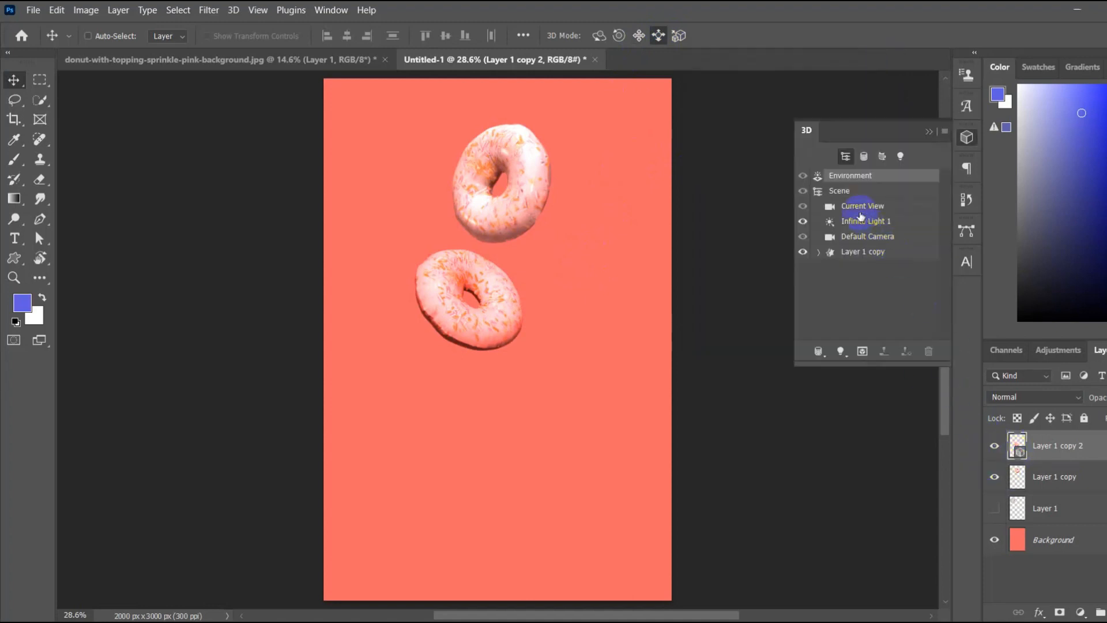
left_click(864, 249)
left_click_drag(546, 240, 527, 366)
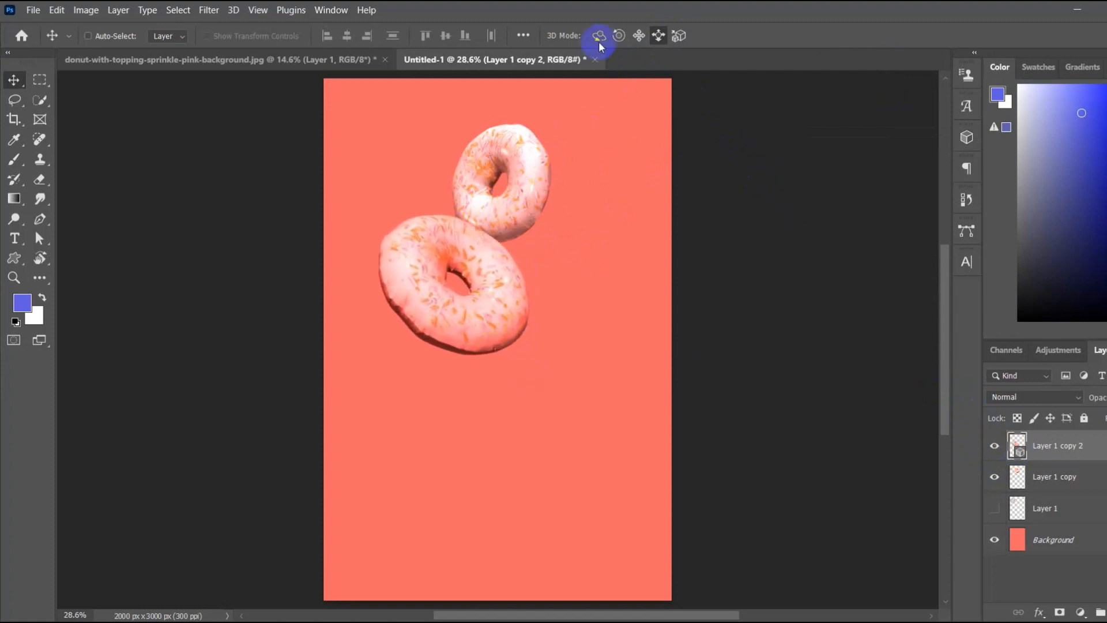
left_click(639, 36)
left_click_drag(493, 279, 509, 328)
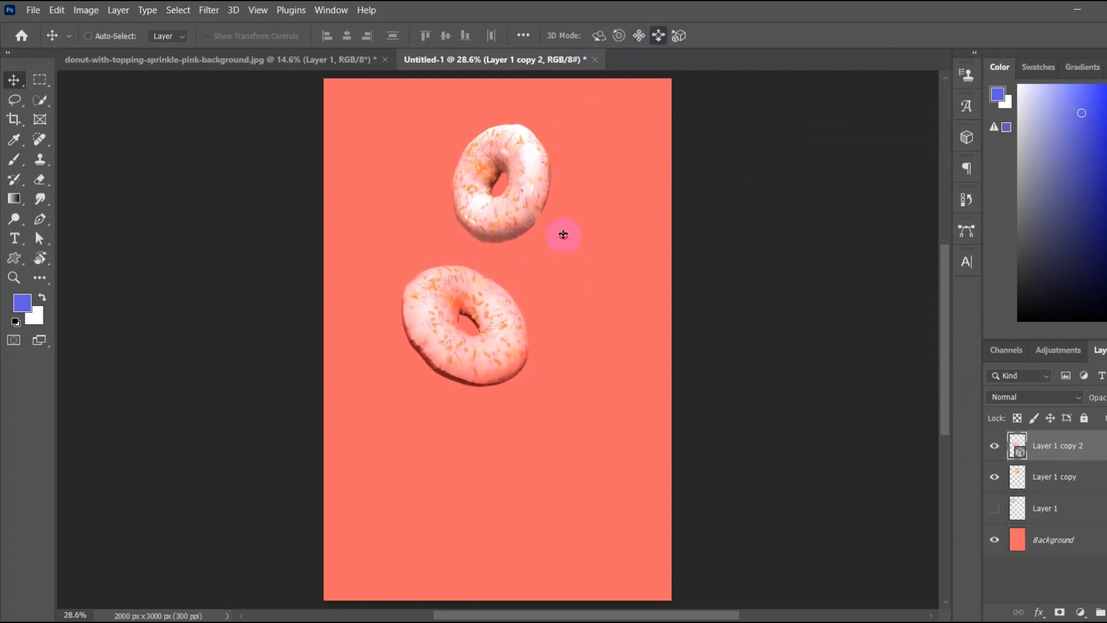
left_click_drag(563, 232, 488, 417)
left_click_drag(588, 170, 504, 300)
left_click(597, 36)
left_click(639, 35)
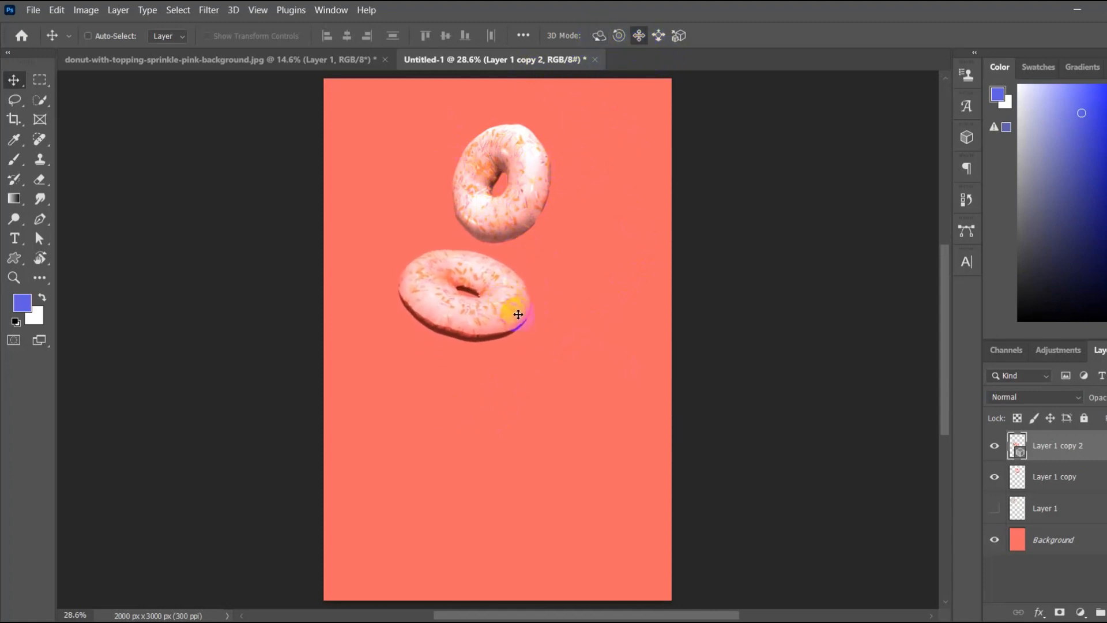
Duplicate the Layer 1 copy 2 3D layer, hide the duplicate, and rasterize the original.
key("ctrl+plus")
key("ctrl+plus")
key("ctrl+plus")
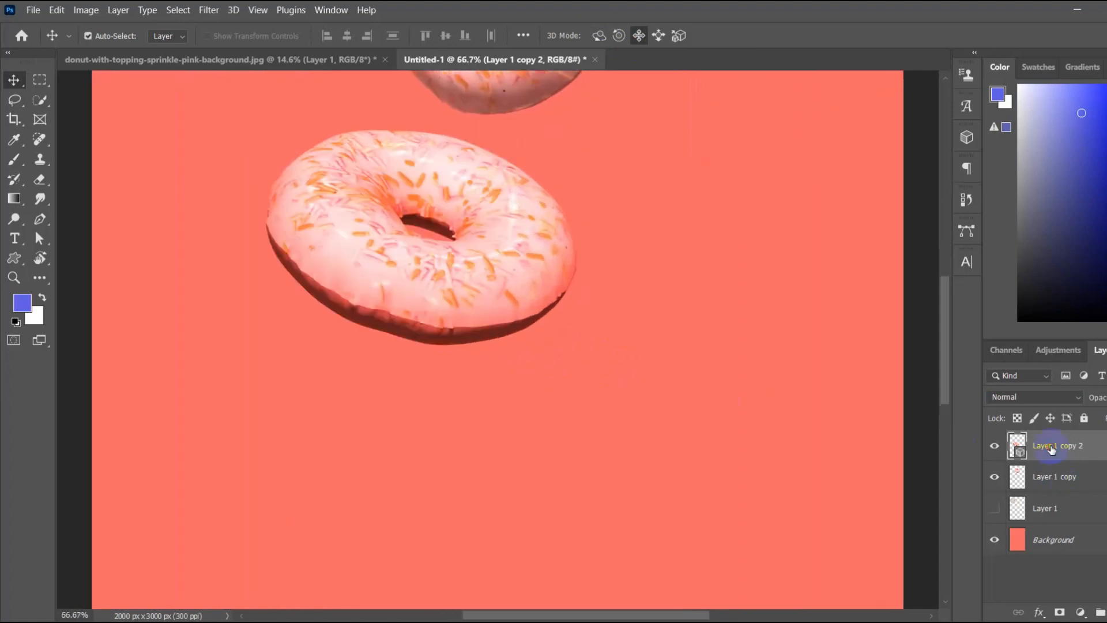
key("ctrl+j")
left_click(994, 445)
left_click(1037, 482)
right_click(1038, 481)
left_click(1032, 388)
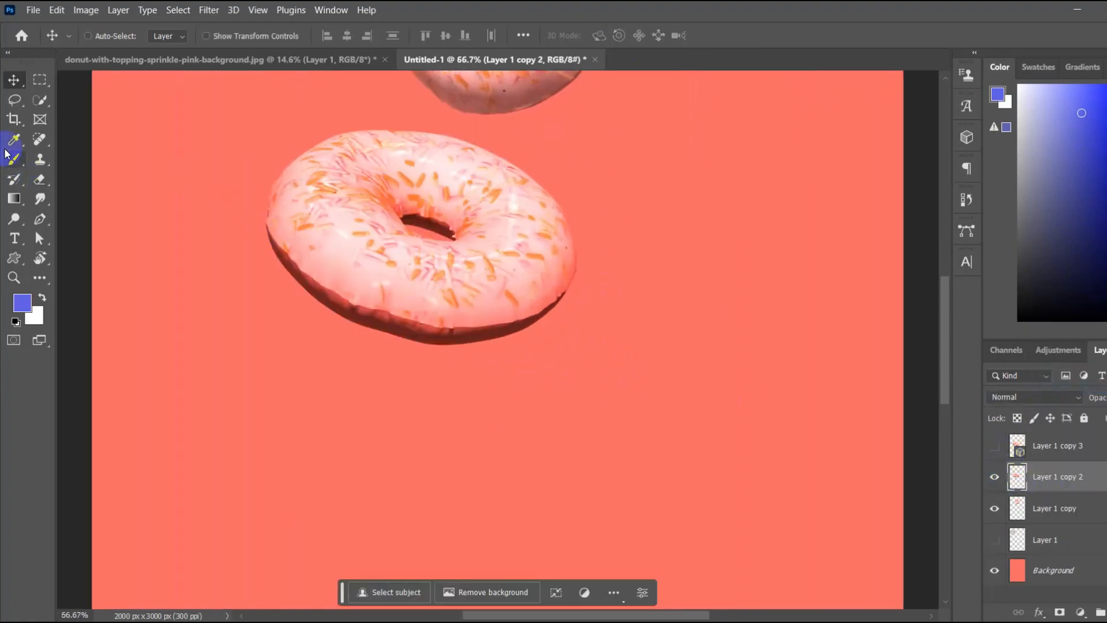
Heal the icing seam along the second donut's lower-left and bottom edge with the Spot Healing Brush.
left_click(39, 139)
scroll(323, 309, "up", 5)
left_click_drag(284, 261, 327, 285)
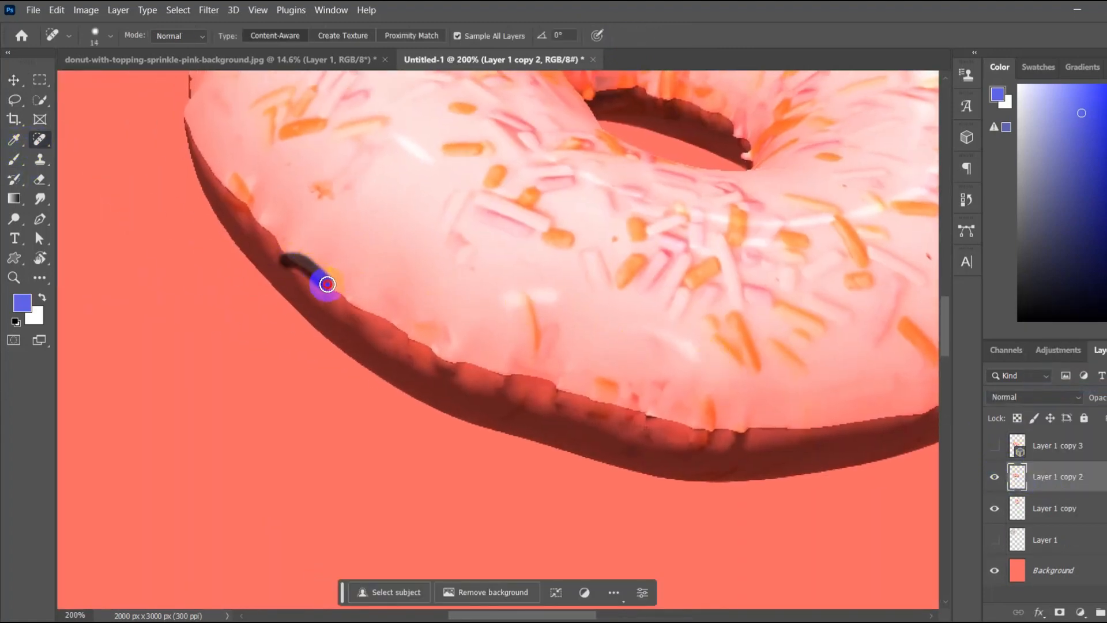
mouse_move(489, 369)
left_mouse_down()
mouse_move(628, 410)
mouse_move(801, 438)
left_mouse_up()
mouse_move(454, 309)
left_mouse_down()
mouse_move(536, 371)
mouse_move(568, 429)
left_mouse_up()
Heal the dark seam and fringe along the second donut's left edge with the Spot Healing Brush.
left_click(340, 301)
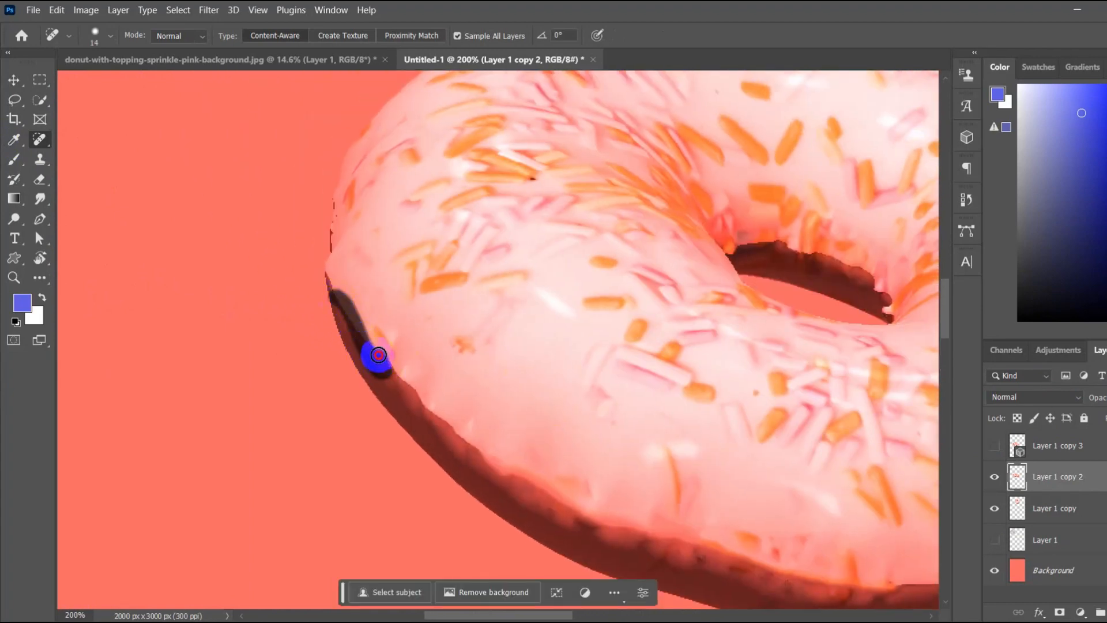
mouse_move(378, 354)
left_mouse_down()
mouse_move(475, 450)
mouse_move(519, 481)
left_mouse_up()
mouse_move(410, 326)
left_mouse_down()
mouse_move(320, 198)
mouse_move(294, 228)
left_mouse_up()
scroll(259, 231, "up", 3)
left_click_drag(221, 256, 225, 240)
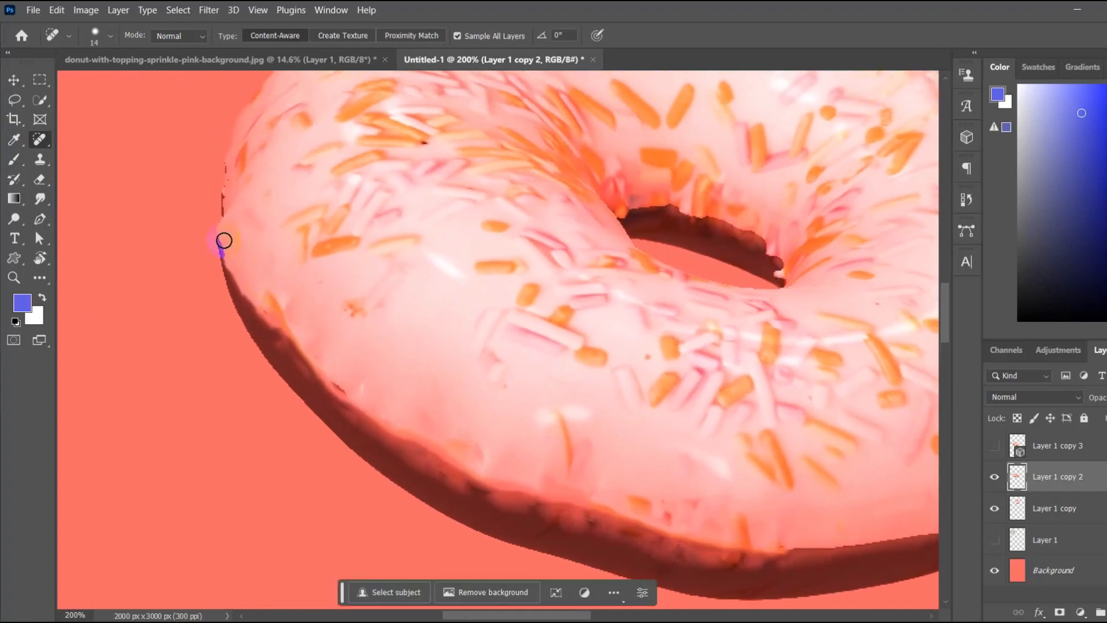
right_click(196, 127)
key("Escape")
Blend the rough icing border along the second donut's bottom edge with another Spot Healing Brush stroke.
scroll(160, 147, "down", 5)
scroll(160, 147, "right", 3)
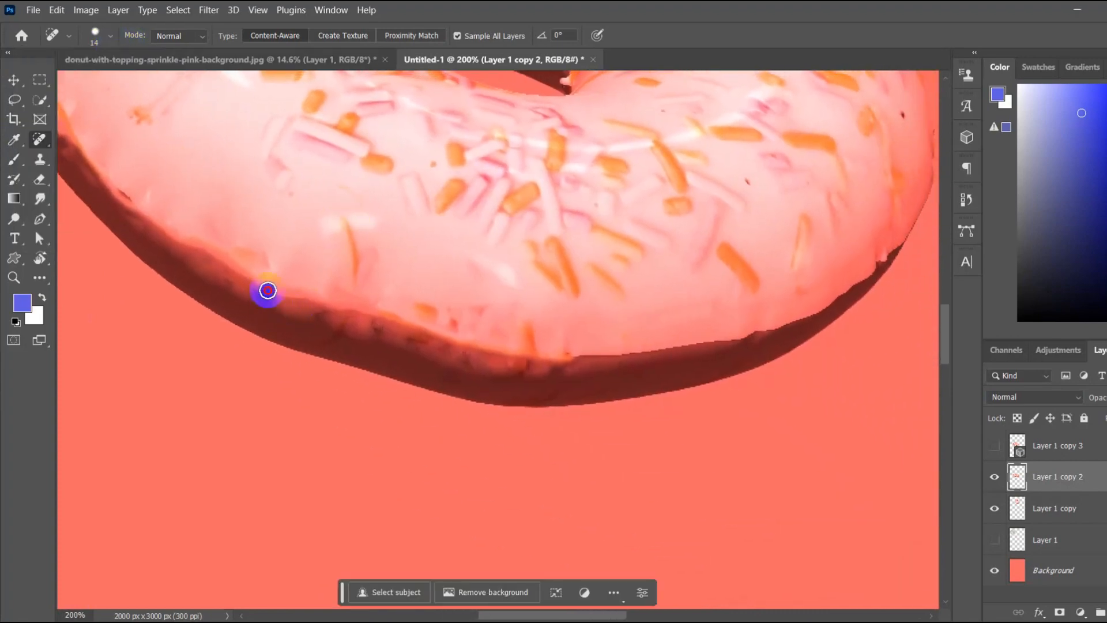
left_click_drag(264, 292, 514, 354)
Heal the rough icing border along the second donut's lower-right edge with the Spot Healing Brush.
right_click(39, 139)
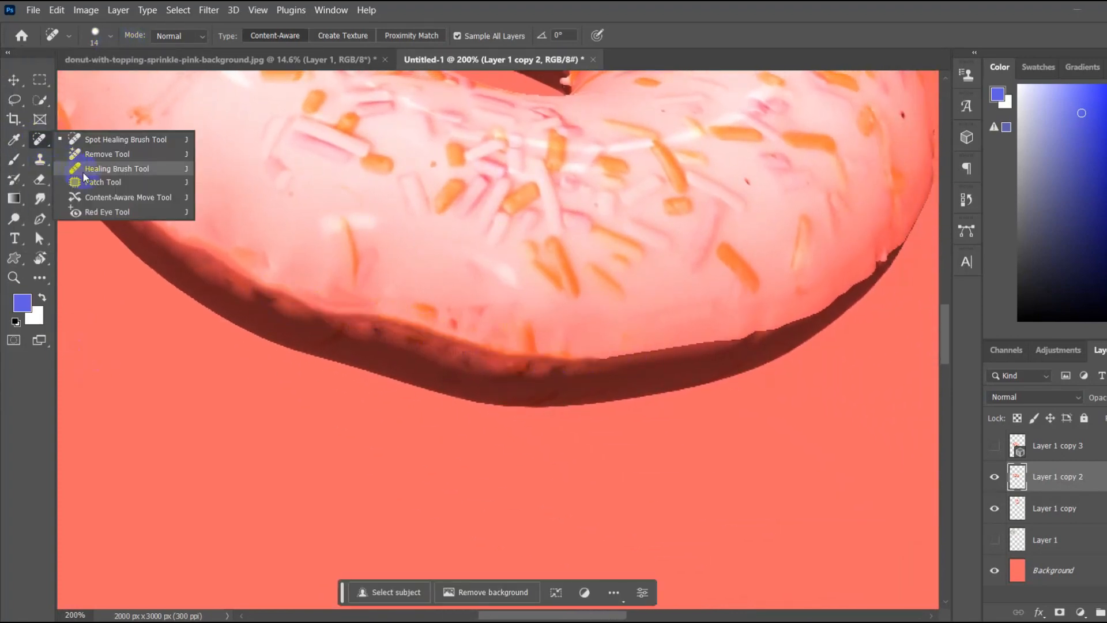
left_click(115, 139)
mouse_move(487, 360)
left_mouse_down()
mouse_move(698, 348)
mouse_move(822, 312)
mouse_move(878, 266)
left_mouse_up()
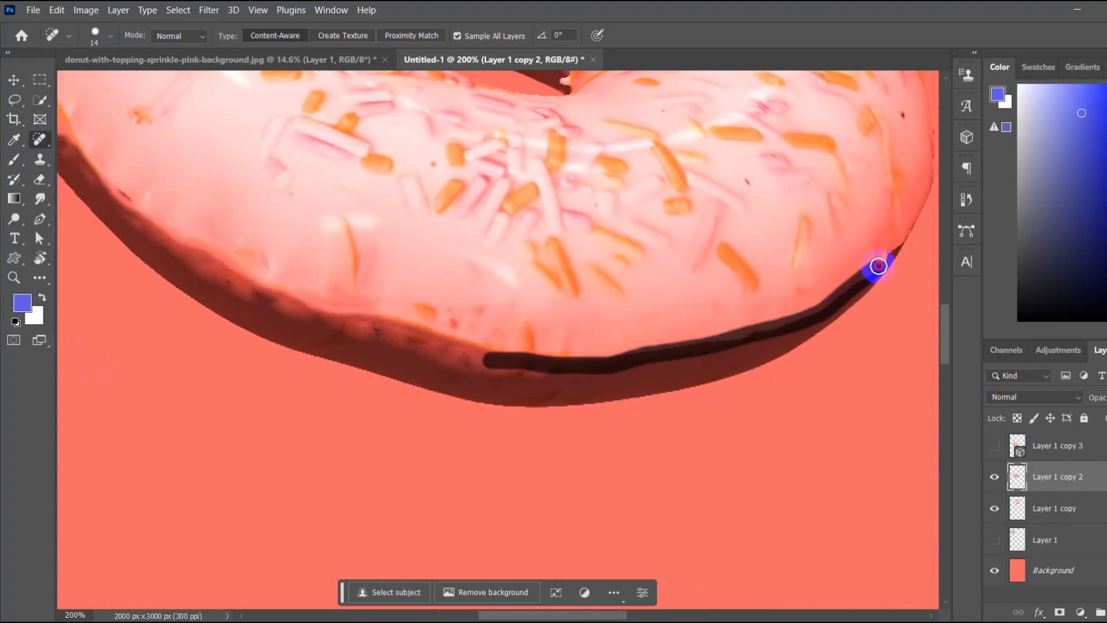
scroll(568, 316, "up", 5)
scroll(568, 317, "left", 2)
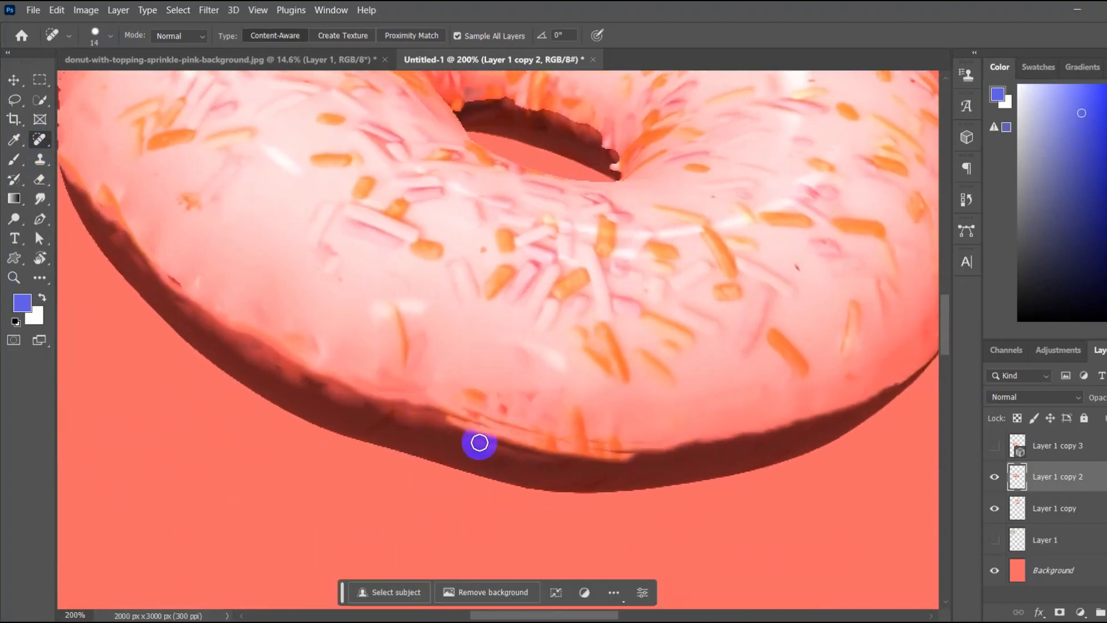
scroll(285, 358, "up", 3)
scroll(284, 358, "left", 4)
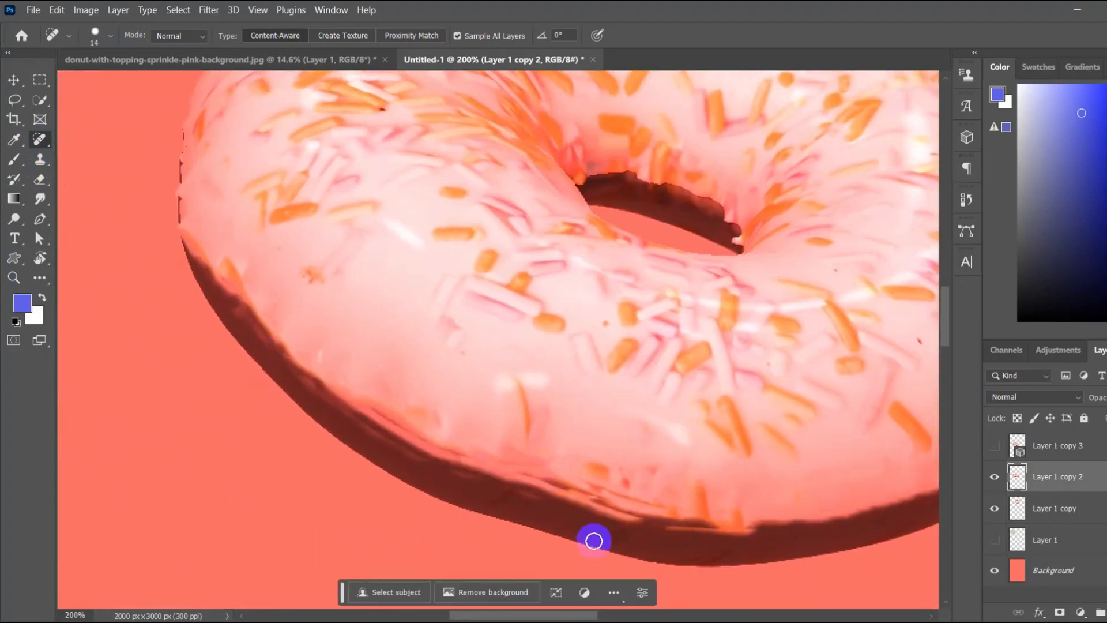
scroll(329, 326, "up", 2)
scroll(375, 328, "down", 3)
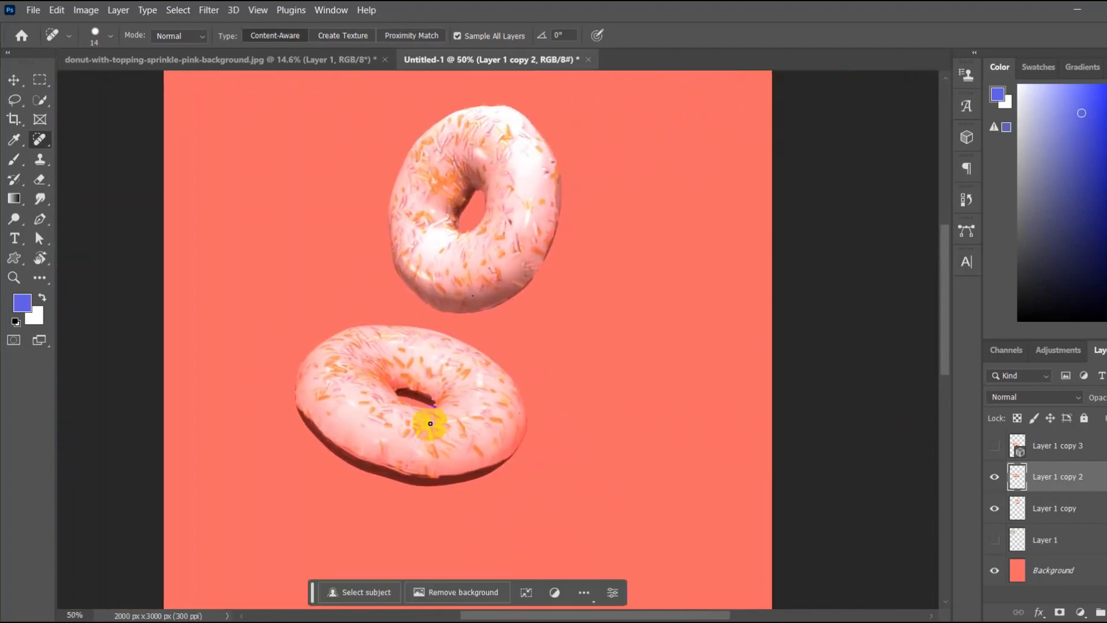
scroll(430, 423, "down", 3)
Show the Layer 1 copy 3 donut and move the retouched Layer 1 copy 2 donut down below it.
left_click(1045, 476)
key("v")
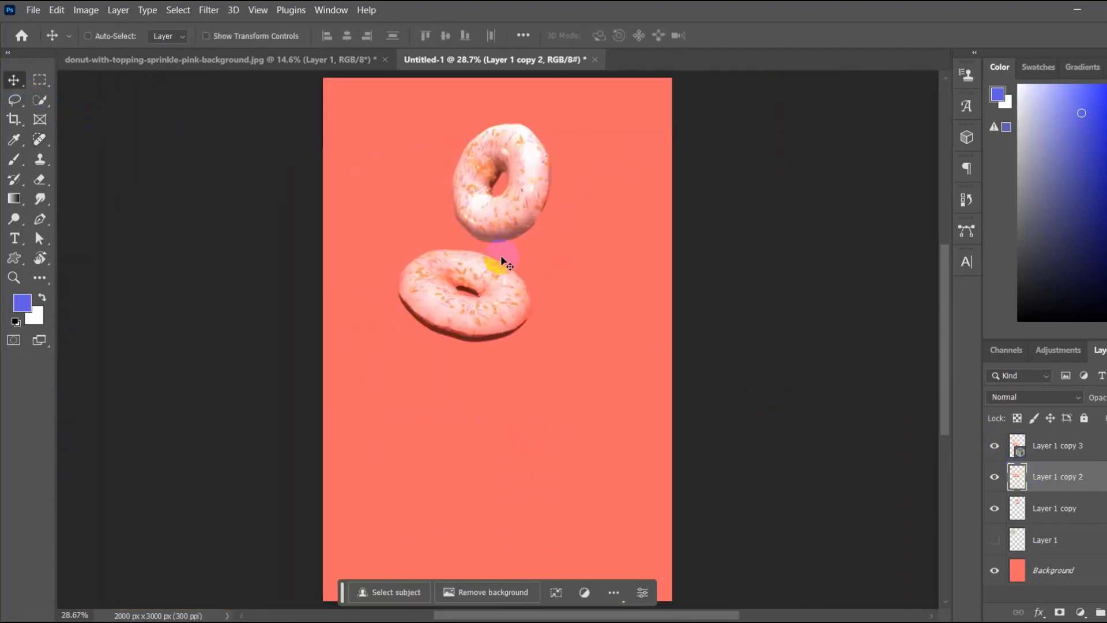
mouse_move(502, 257)
left_mouse_down()
mouse_move(531, 383)
mouse_move(548, 371)
left_mouse_up()
Rotate the Layer 1 copy 3 3D donut until its dark underside faces the viewer.
left_click(1056, 445)
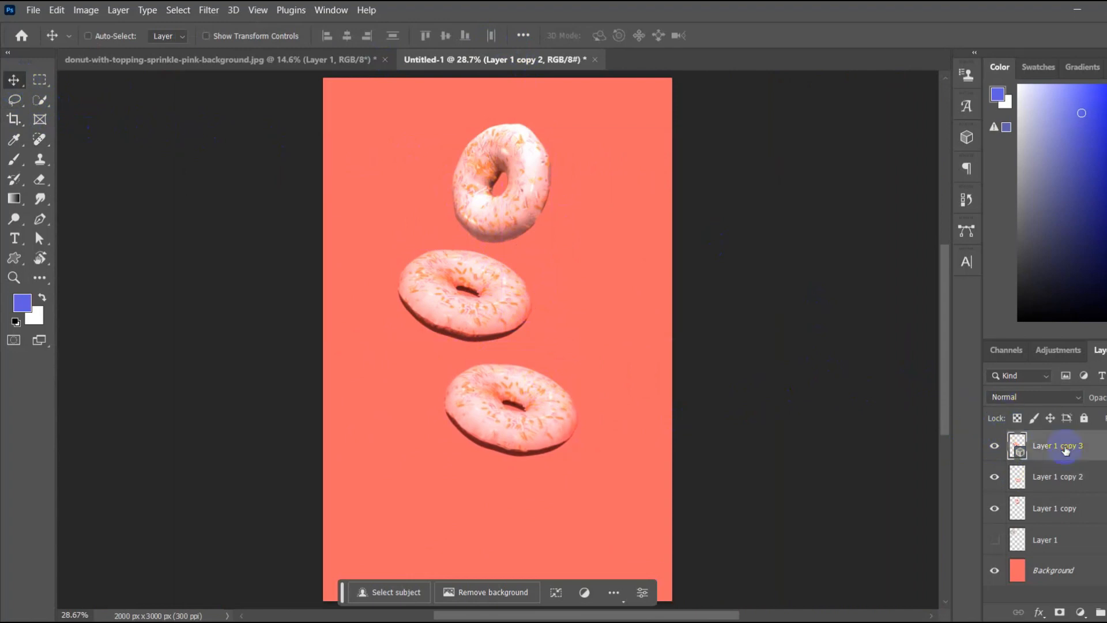
left_click_drag(624, 201, 596, 408)
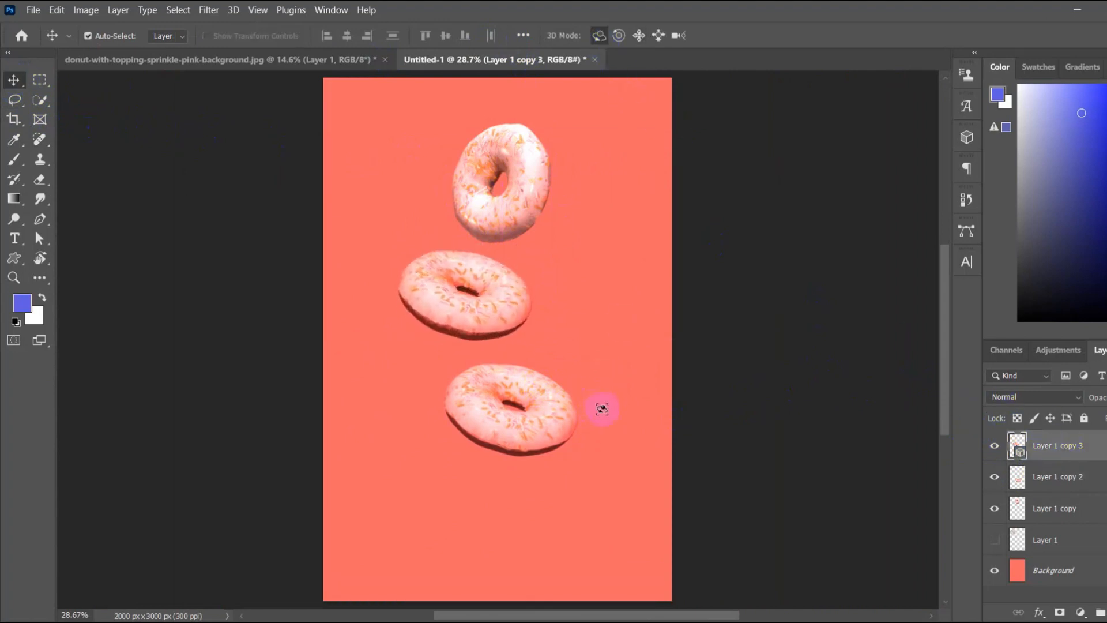
left_click(1049, 476)
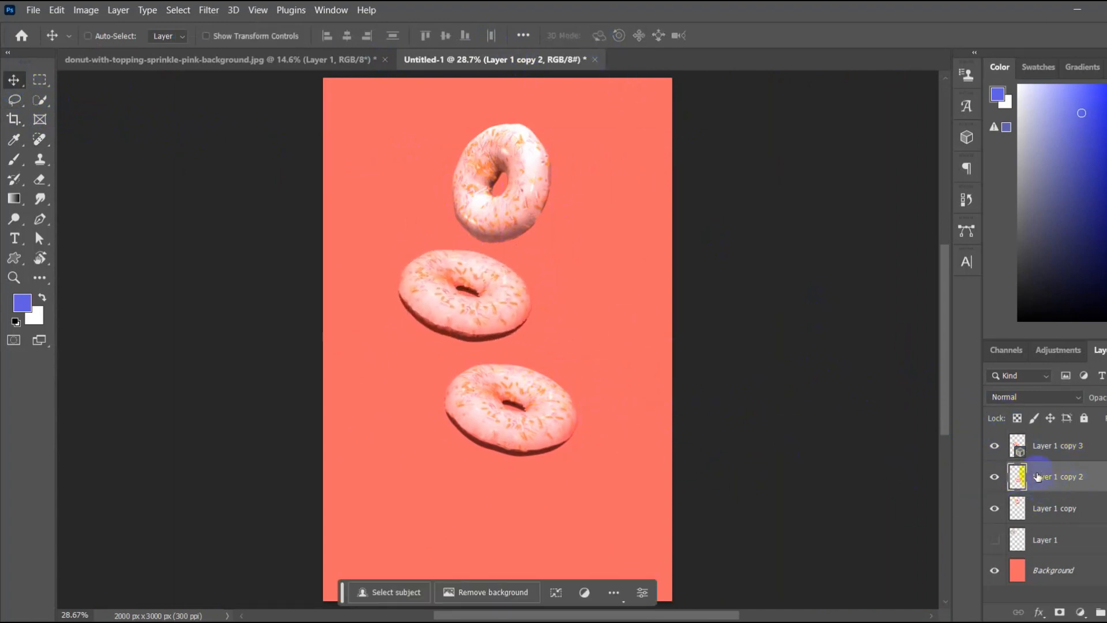
left_click(1020, 456)
left_click_drag(617, 360, 580, 499)
Move the Layer 1 copy 2 donut back up beneath the first donut and place the dark 3D donut below it.
left_click(776, 432)
left_click_drag(571, 423, 511, 315)
left_click(529, 352)
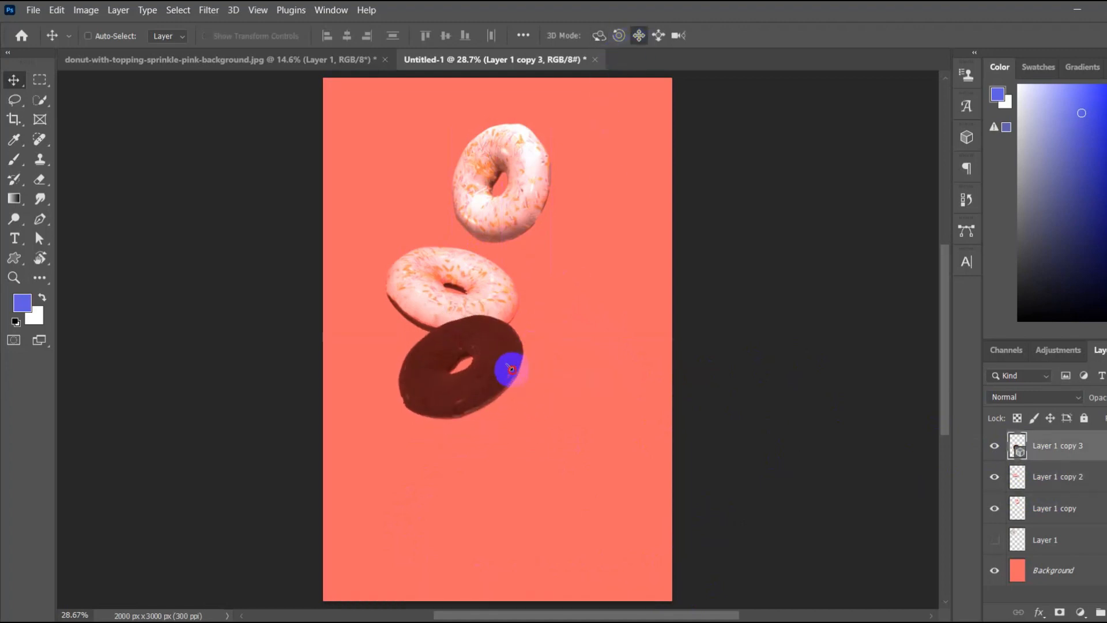
left_click_drag(511, 369, 673, 463)
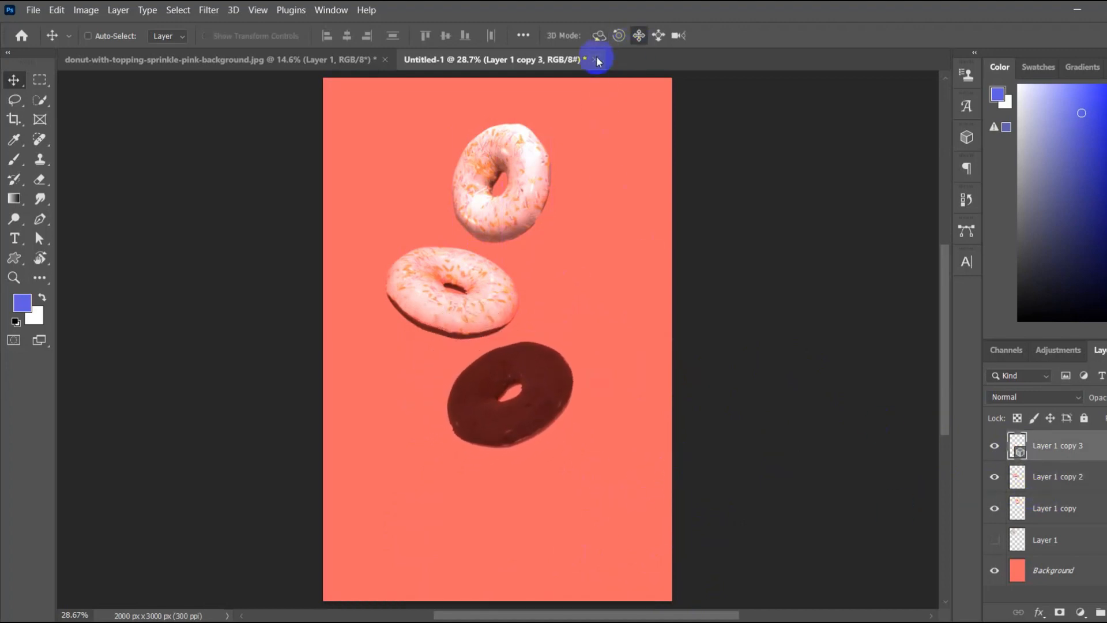
left_click_drag(570, 345, 585, 309)
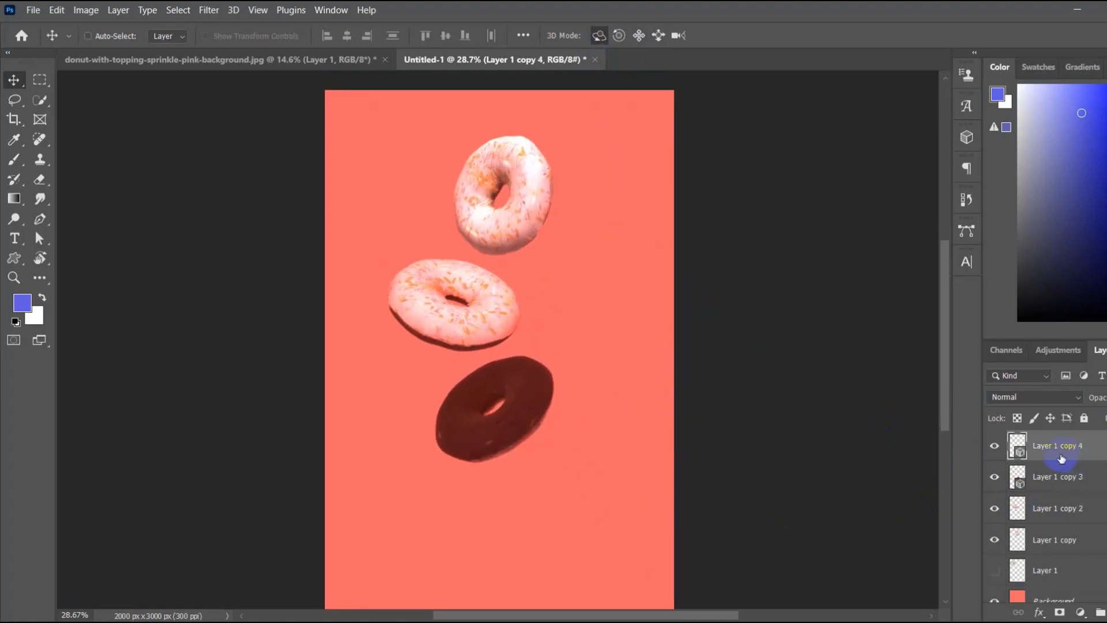
Turn the Layer 1 copy 4 3D donut icing side forward, enlarge it and place it at the canvas's bottom edge.
left_click_drag(491, 385, 573, 348)
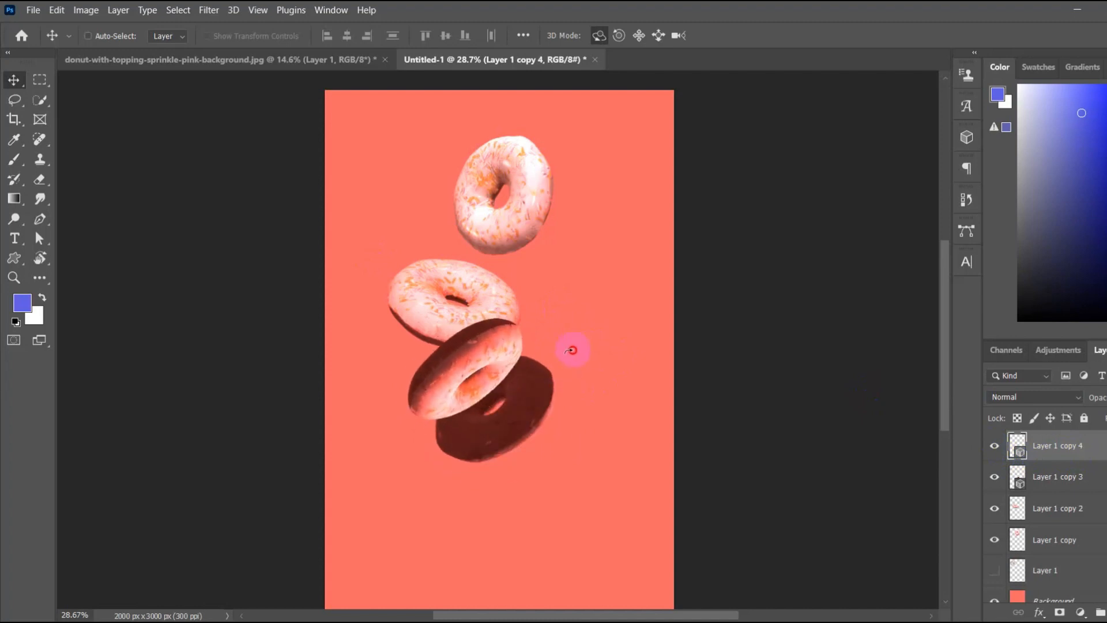
left_click(639, 35)
left_click_drag(439, 421, 494, 545)
left_click(657, 36)
left_click_drag(536, 507, 526, 360)
Rasterize the Layer 1 copy 3 3D layer with the dark donut.
right_click(518, 352)
left_click(534, 372)
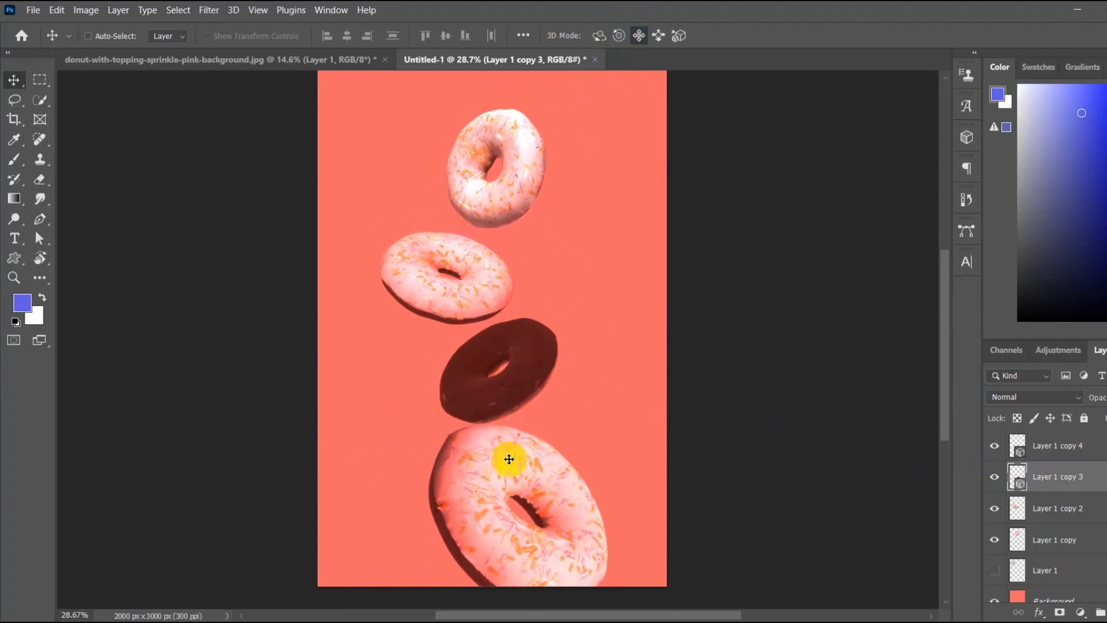
left_click_drag(506, 457, 487, 476)
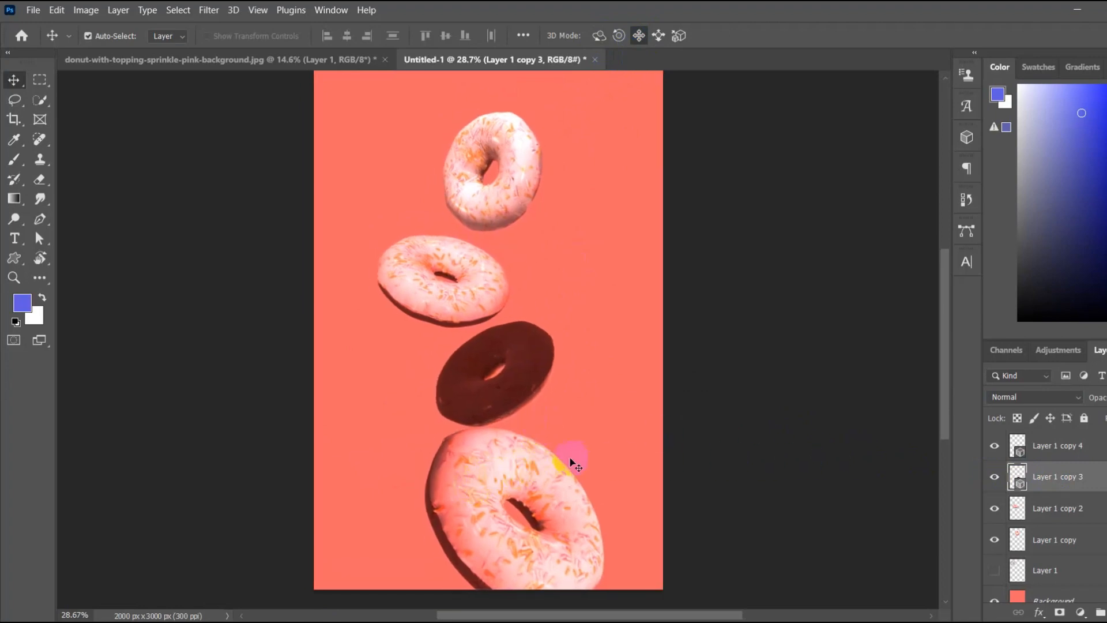
scroll(569, 455, "up", 6)
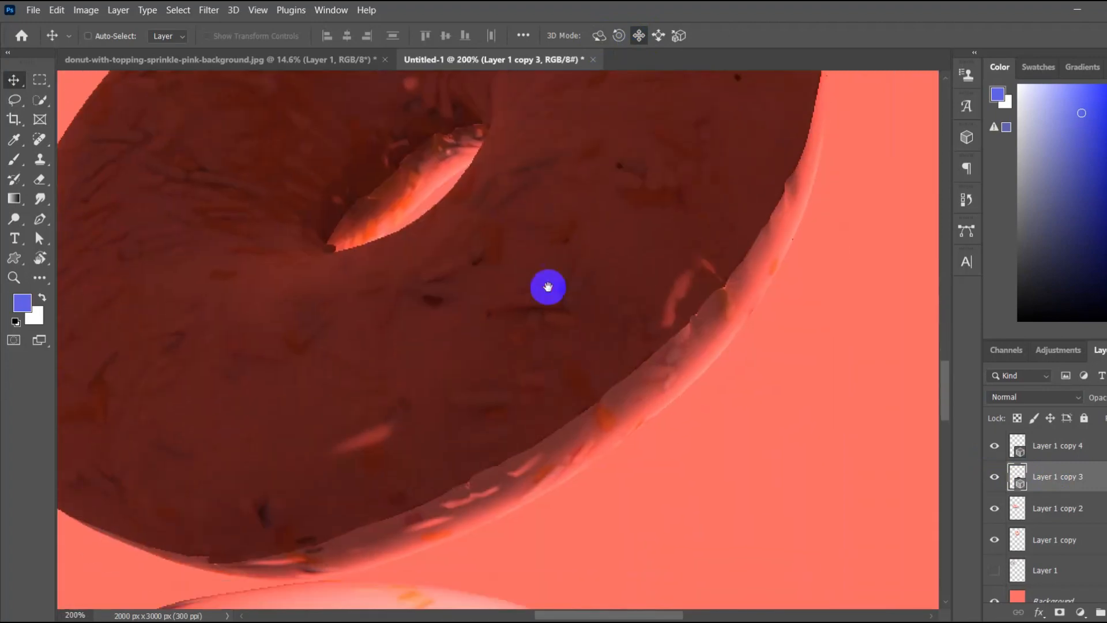
left_click_drag(548, 286, 548, 177)
right_click(1073, 476)
left_click(1060, 383)
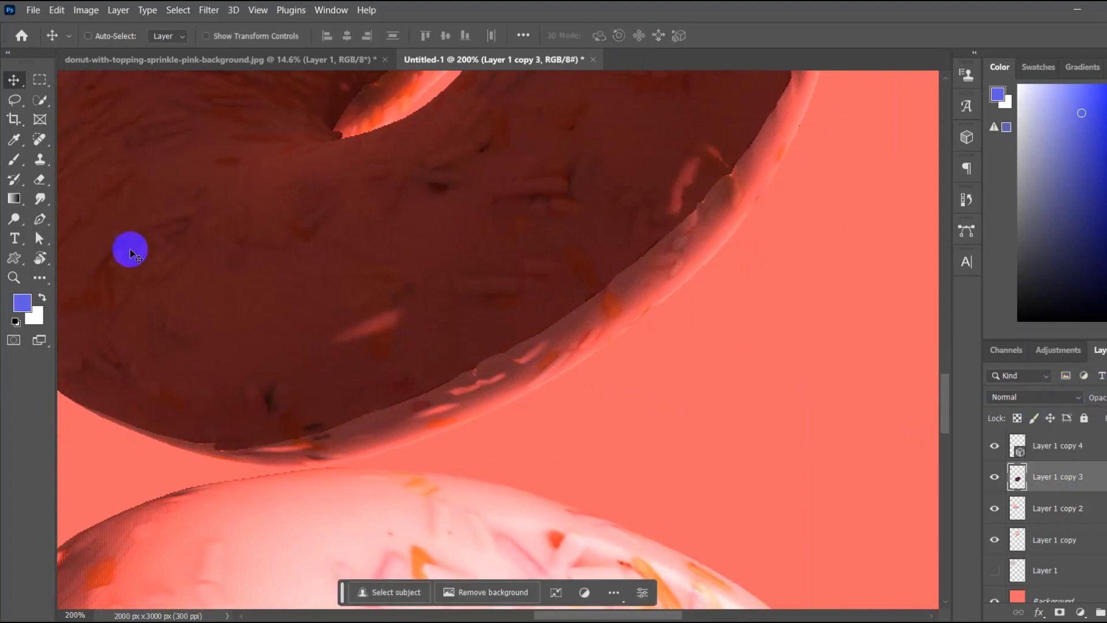
Heal the seam along the dark donut's bottom edge with the Spot Healing Brush at 51 px.
left_click(40, 144)
right_click(159, 130)
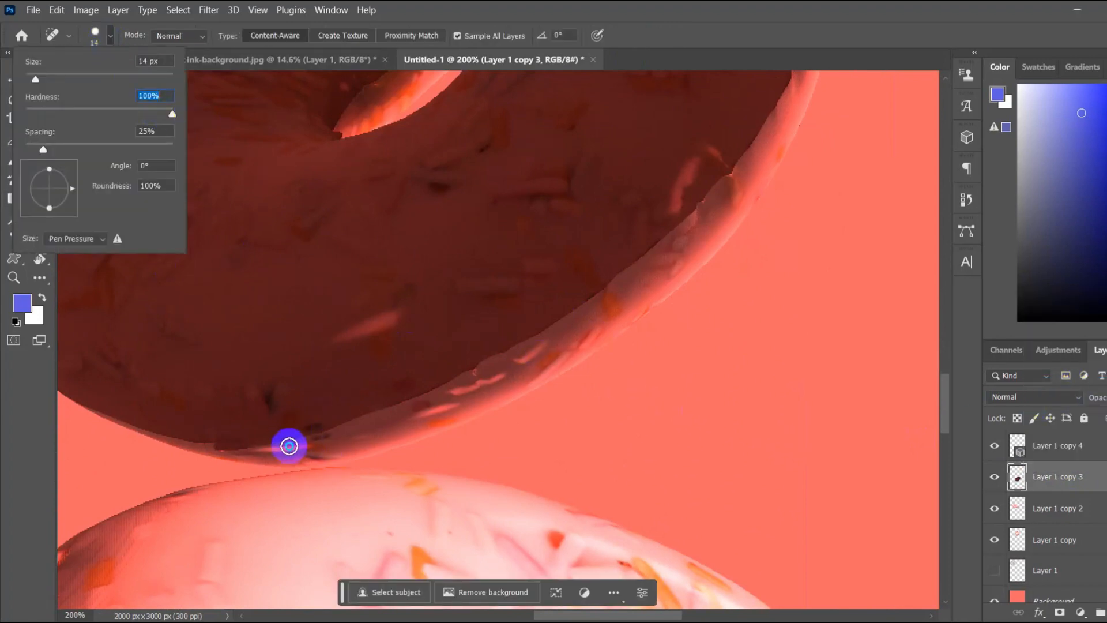
right_click(289, 446)
left_click_drag(225, 436, 569, 301)
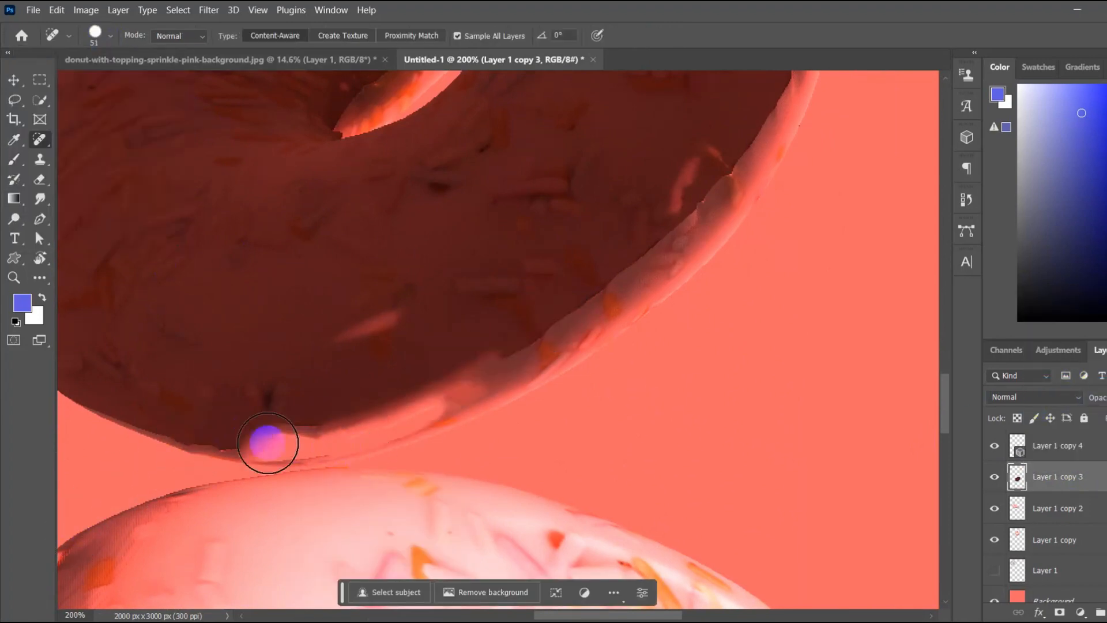
scroll(426, 438, "up", 3)
Set the Spot Healing Brush to 32 px and blend the light rim along the dark donut's lower-right edge.
right_click(403, 425)
left_click_drag(383, 444, 623, 251)
key("space")
left_click_drag(488, 346, 369, 515)
mouse_move(478, 459)
left_mouse_down()
mouse_move(538, 369)
mouse_move(592, 247)
left_mouse_up()
Heal the jagged light rim along the dark donut's right edge.
key("space")
left_click_drag(466, 396, 509, 475)
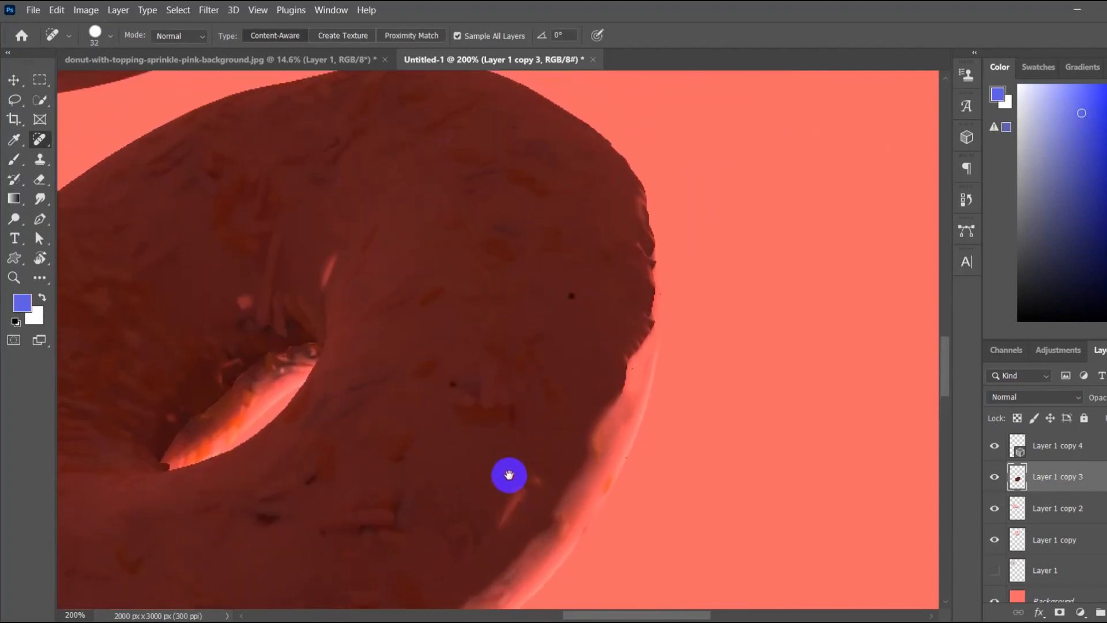
left_click_drag(634, 332, 632, 301)
key("space")
left_click_drag(513, 462, 668, 196)
scroll(488, 444, "down", 3)
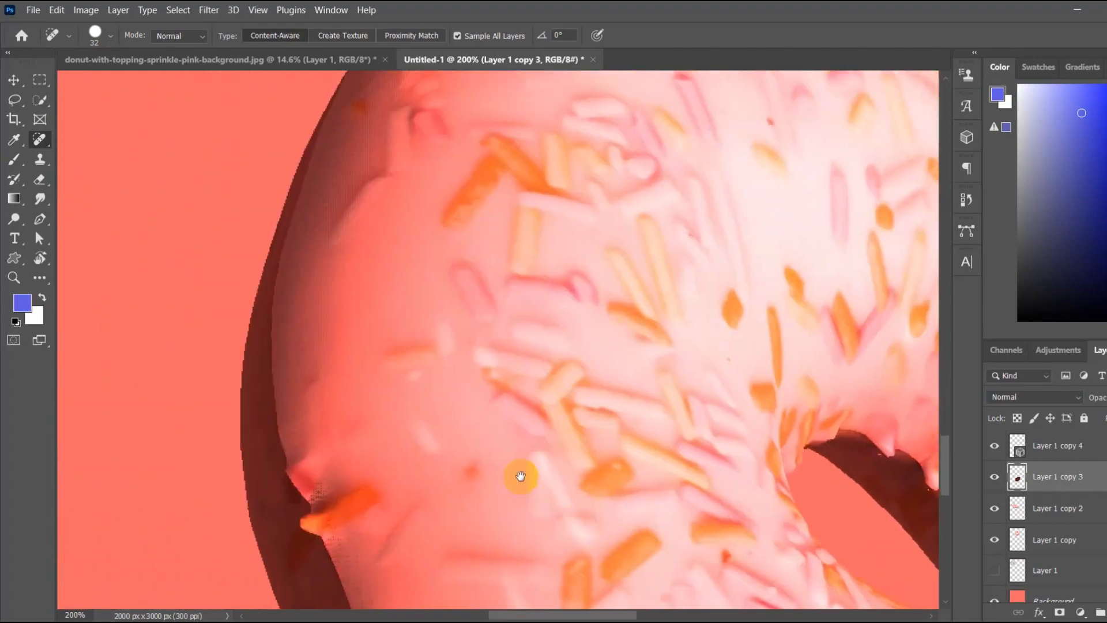
scroll(518, 475, "up", 2)
key("ctrl+0")
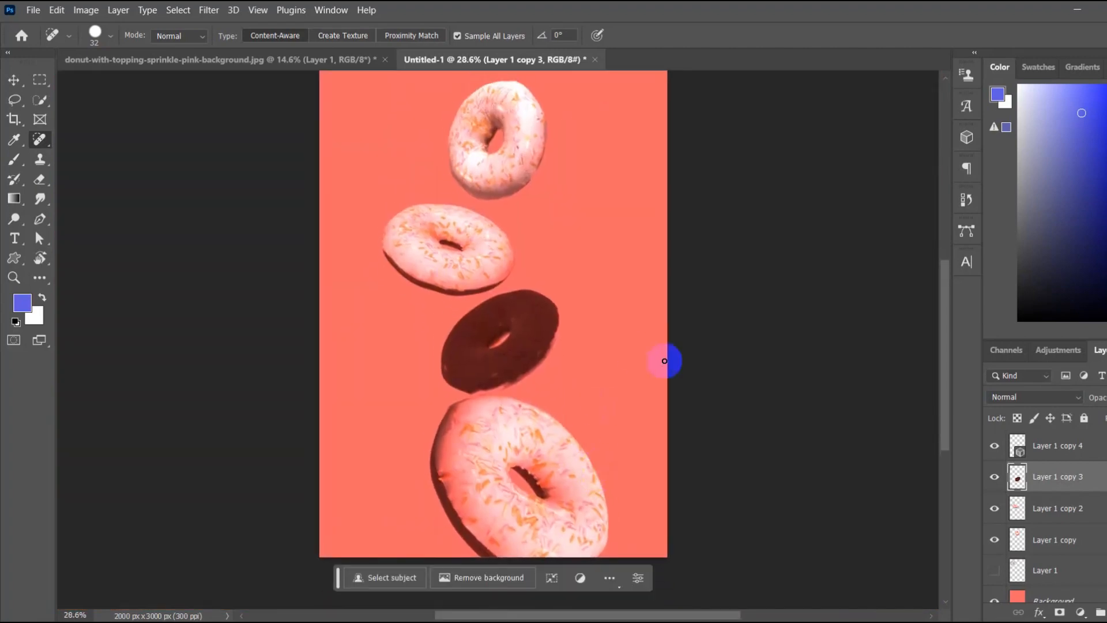
Rasterize the Layer 1 copy 4 3D layer with the large bottom donut.
left_click_drag(1040, 349, 1018, 351)
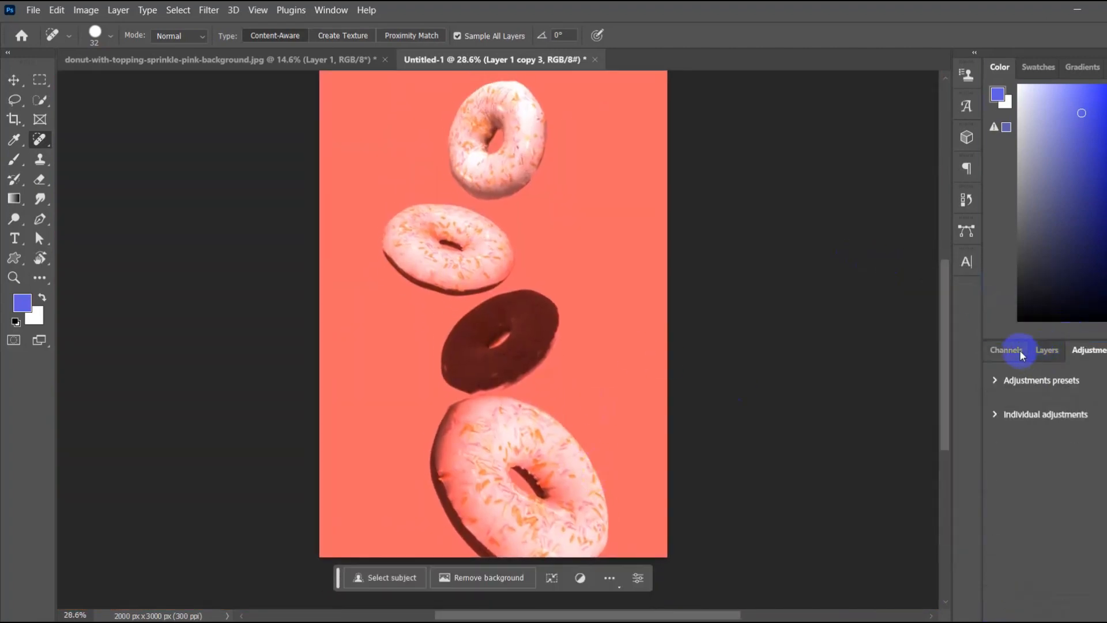
left_click(1047, 350)
left_click(1046, 453)
left_click_drag(542, 491, 552, 500)
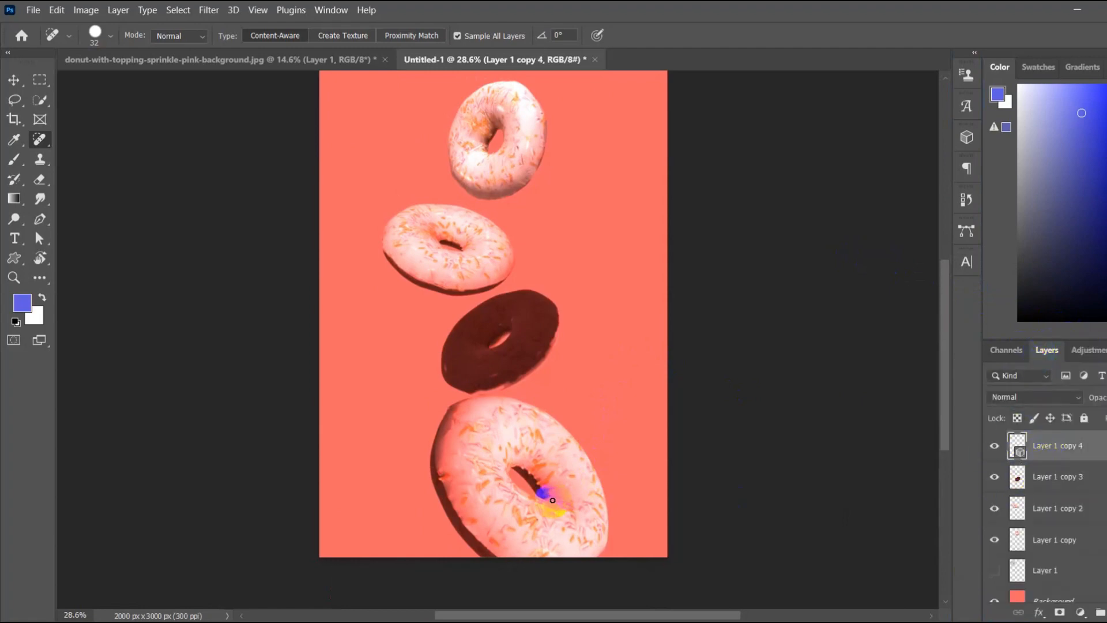
right_click(1052, 443)
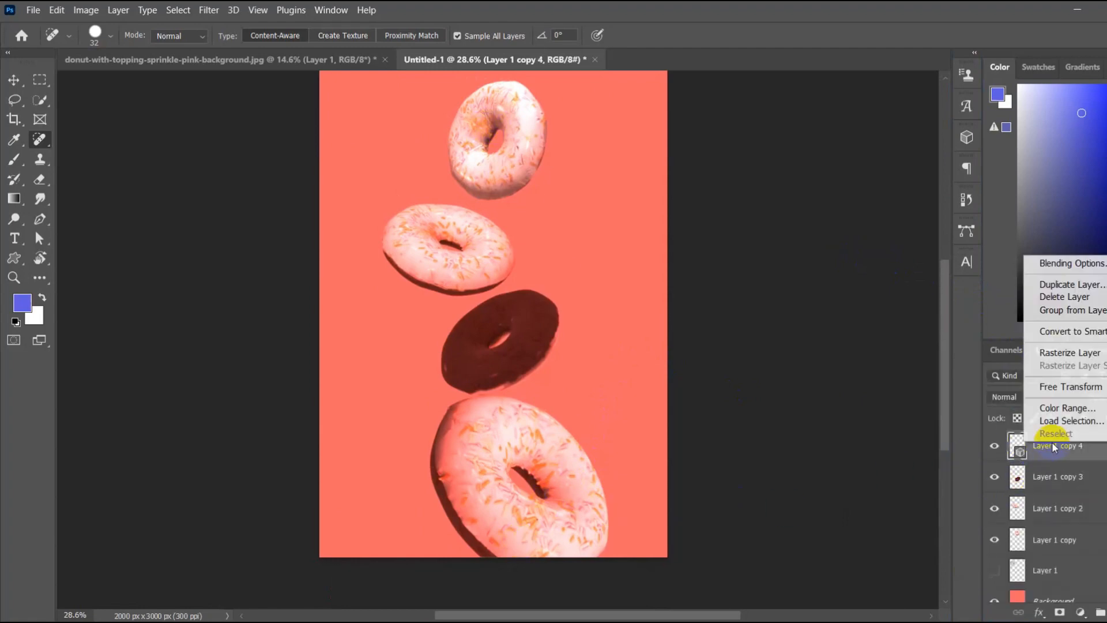
left_click(1067, 326)
Heal the dark seam along the large donut's left edge with Spot Healing Brush strokes.
scroll(504, 450, "up", 4)
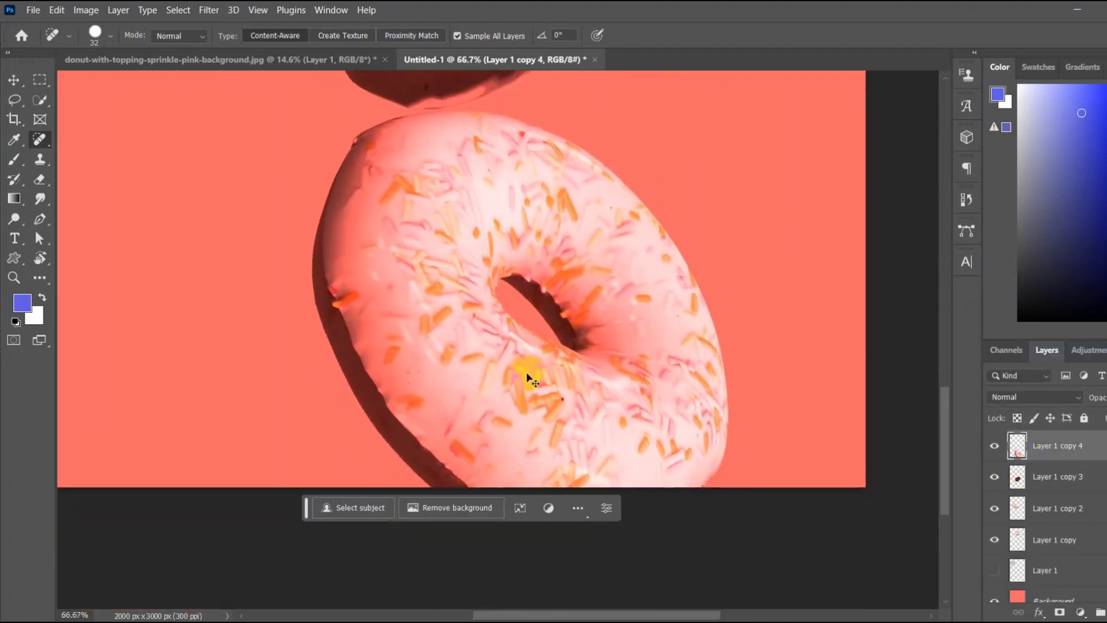
left_click_drag(526, 370, 565, 392)
mouse_move(343, 226)
left_mouse_down()
mouse_move(334, 286)
mouse_move(391, 450)
mouse_move(450, 483)
left_mouse_up()
mouse_move(415, 375)
left_mouse_down()
mouse_move(331, 227)
mouse_move(474, 440)
mouse_move(375, 291)
left_mouse_up()
left_click_drag(374, 292, 488, 405)
left_click_drag(385, 111, 558, 368)
left_click_drag(449, 316, 476, 225)
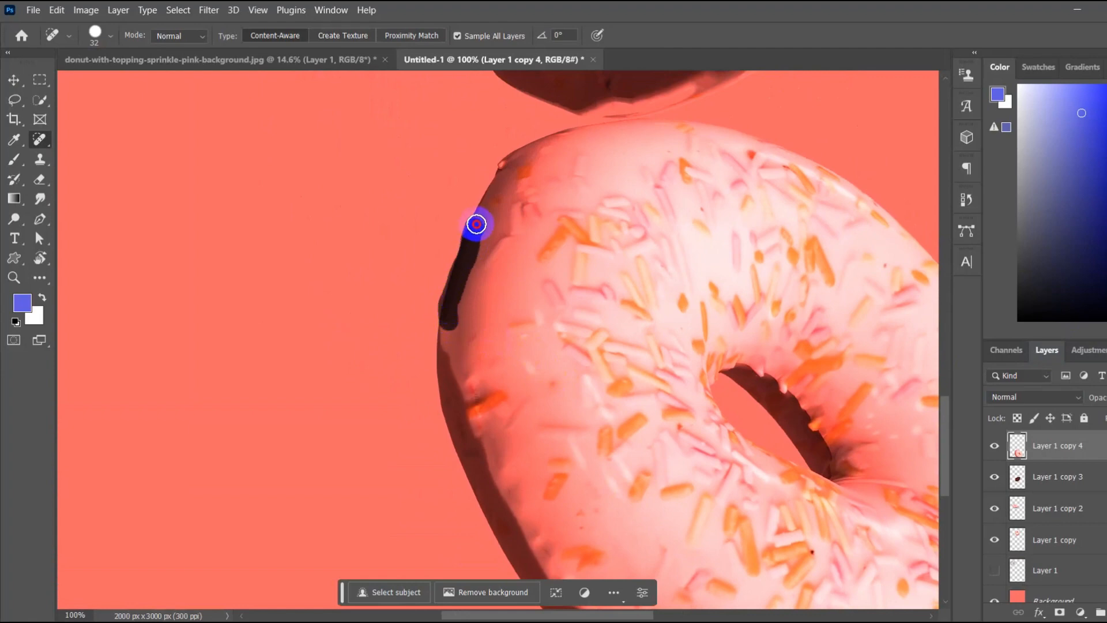
Reduce the Spot Healing Brush to 10 px and clean the thin fringe along the large donut's upper-left edge.
right_click(506, 312)
left_click_drag(445, 316, 450, 298)
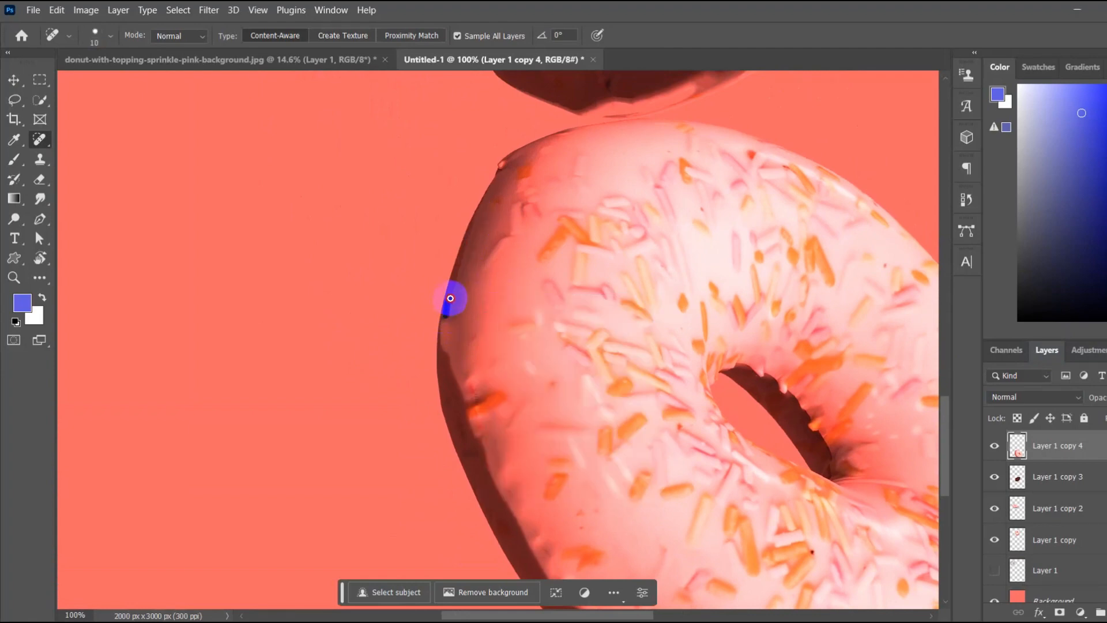
left_click_drag(465, 246, 466, 240)
left_click_drag(451, 297, 447, 381)
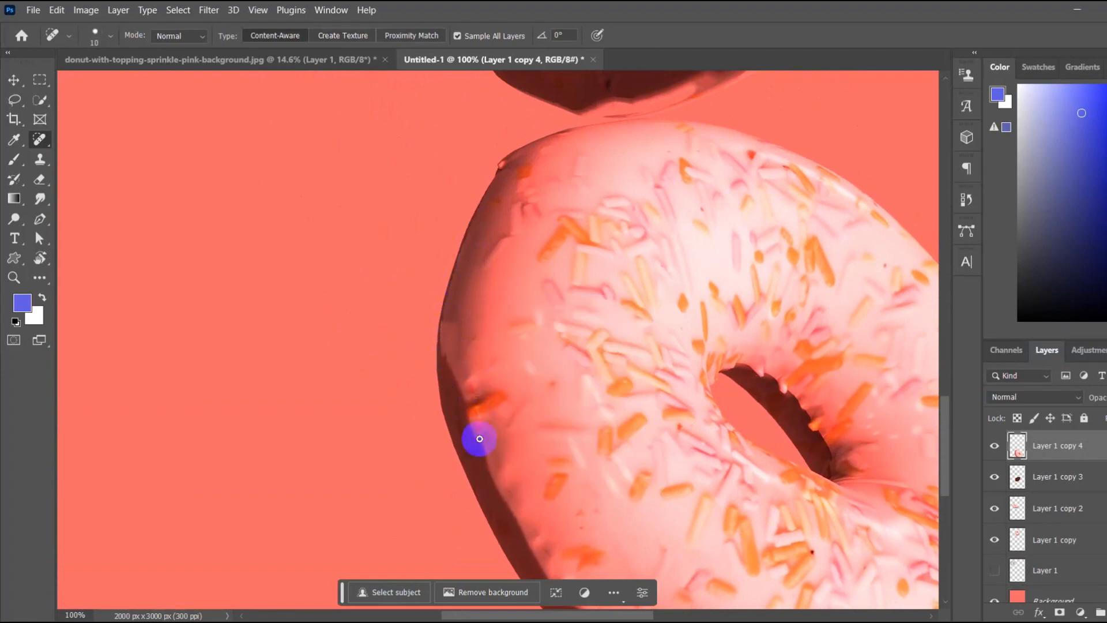
scroll(606, 234, "down", 4)
scroll(605, 234, "right", 7)
scroll(482, 284, "left", 1)
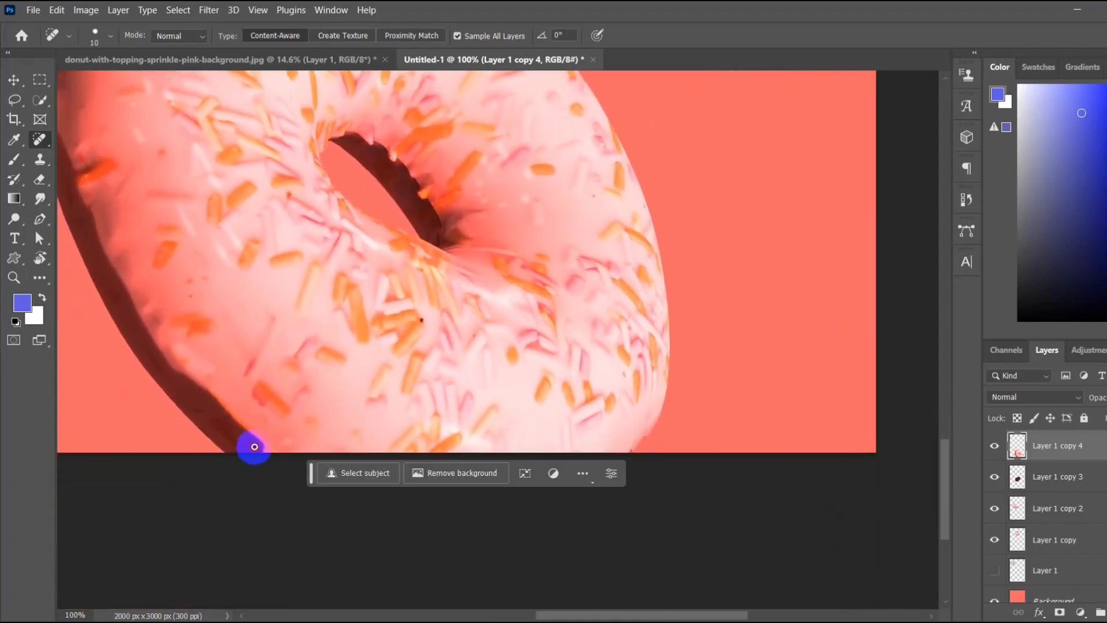
scroll(506, 429, "down", 5)
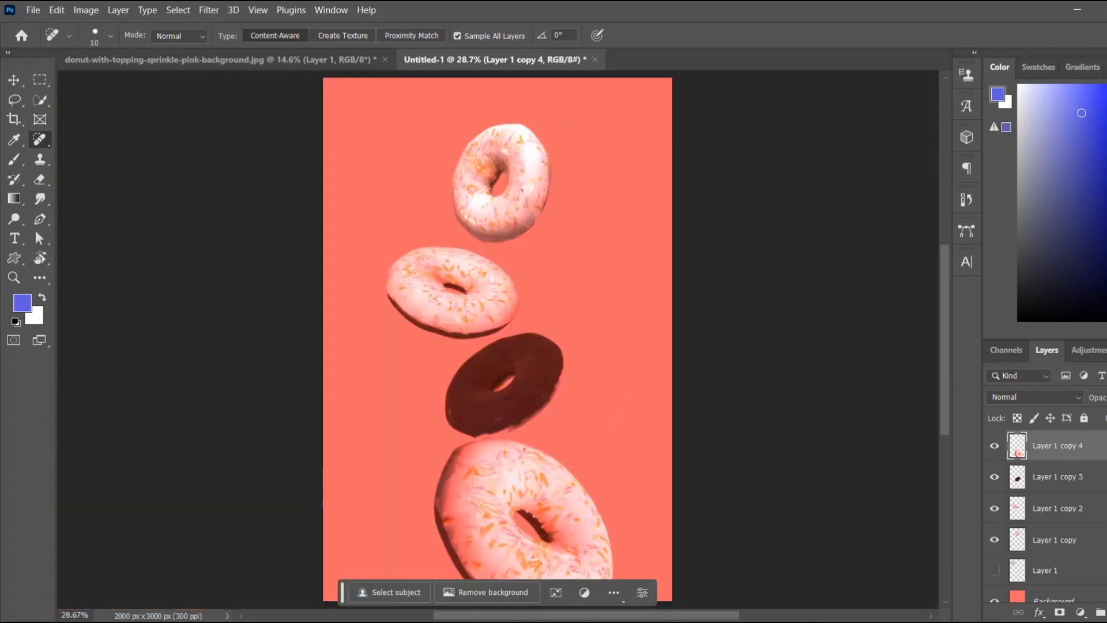
Place the white fabric texture image from the MATERIAL folder above the Background, rotated about 90° and enlarged to cover the canvas.
left_click_drag(341, 597, 2, 449)
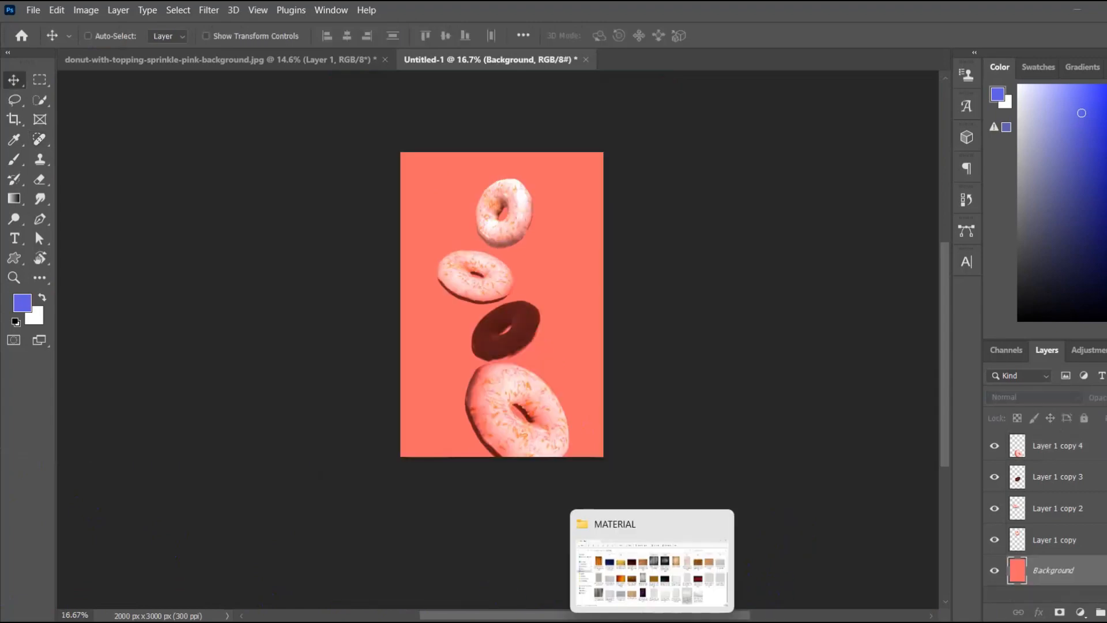
left_click(873, 413)
left_click_drag(932, 418, 568, 408)
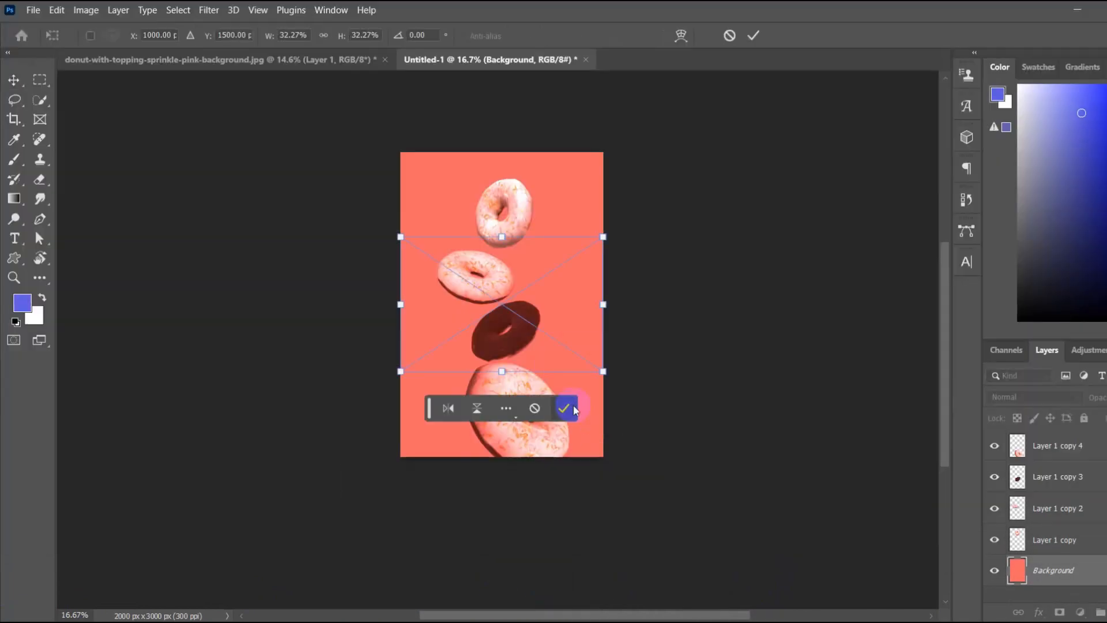
left_click_drag(603, 237, 581, 339)
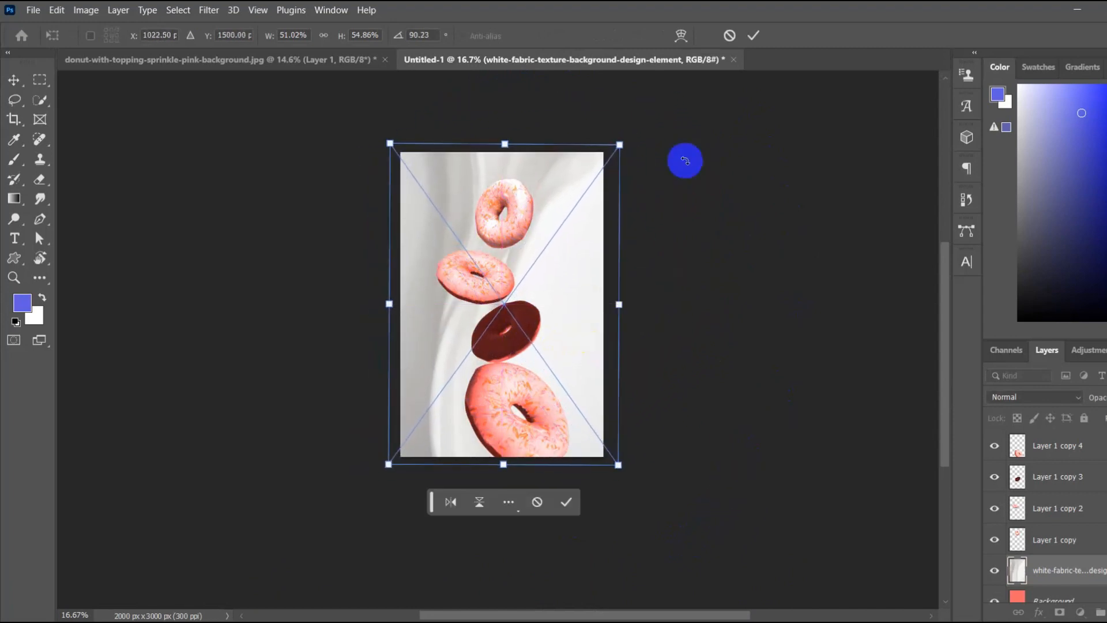
key("Return")
Blend the white fabric texture into the coral background with the Overlay blend mode.
left_click(1060, 397)
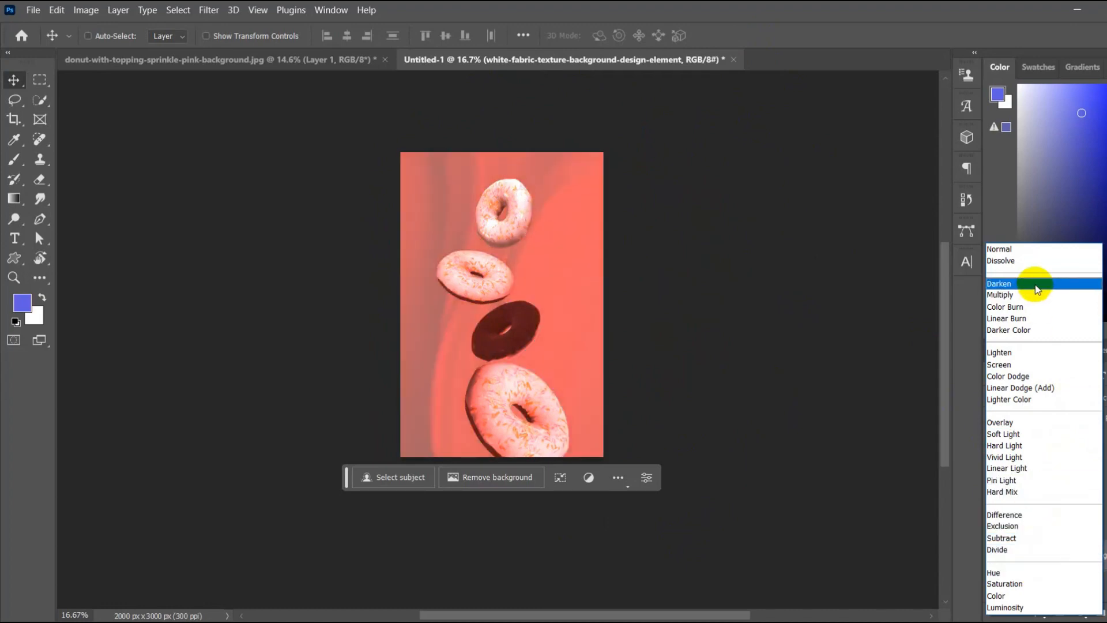
left_click(810, 309)
key("ctrl+0")
left_click(1067, 389)
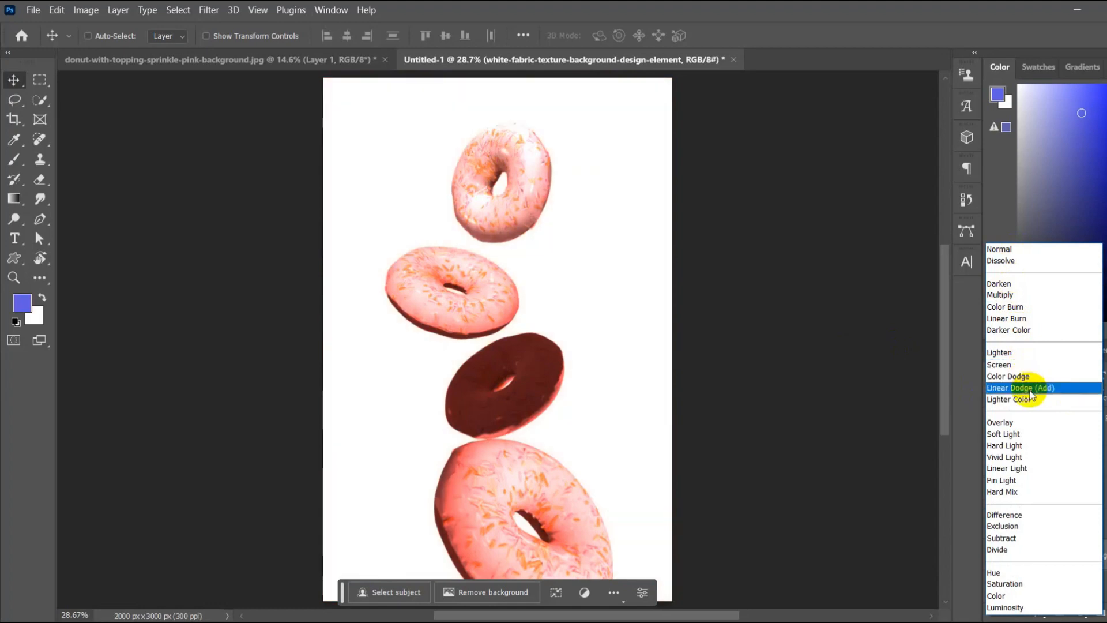
left_click(1031, 425)
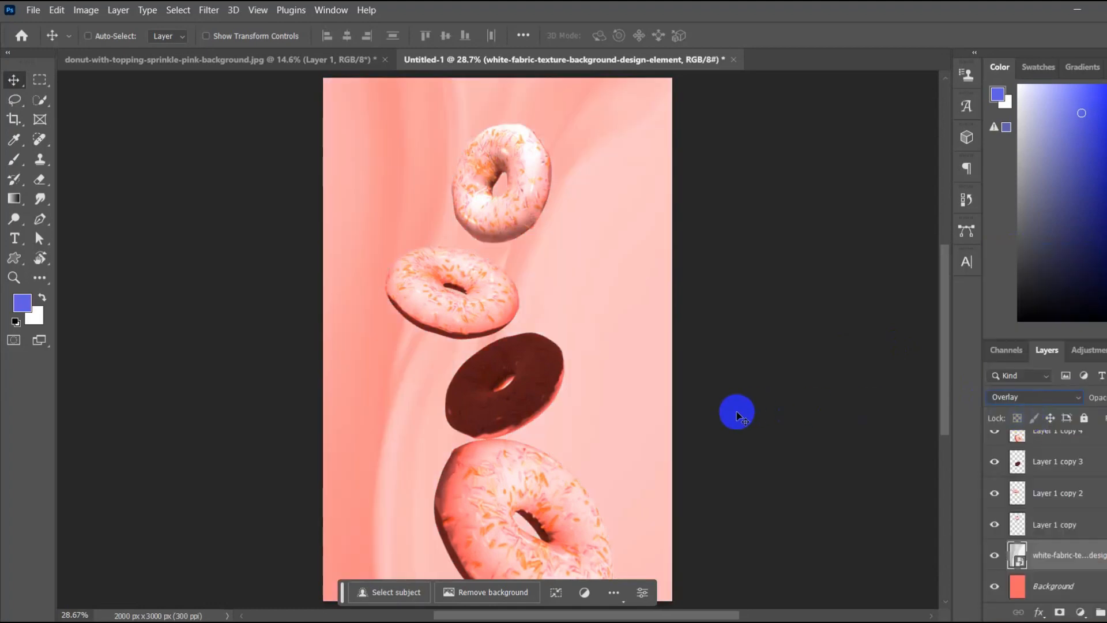
Add a Levels adjustment clipped to the fabric texture, raising the black input level to 38 and darkening the midtones.
left_click(1080, 612)
left_click(1061, 401)
left_click(786, 335)
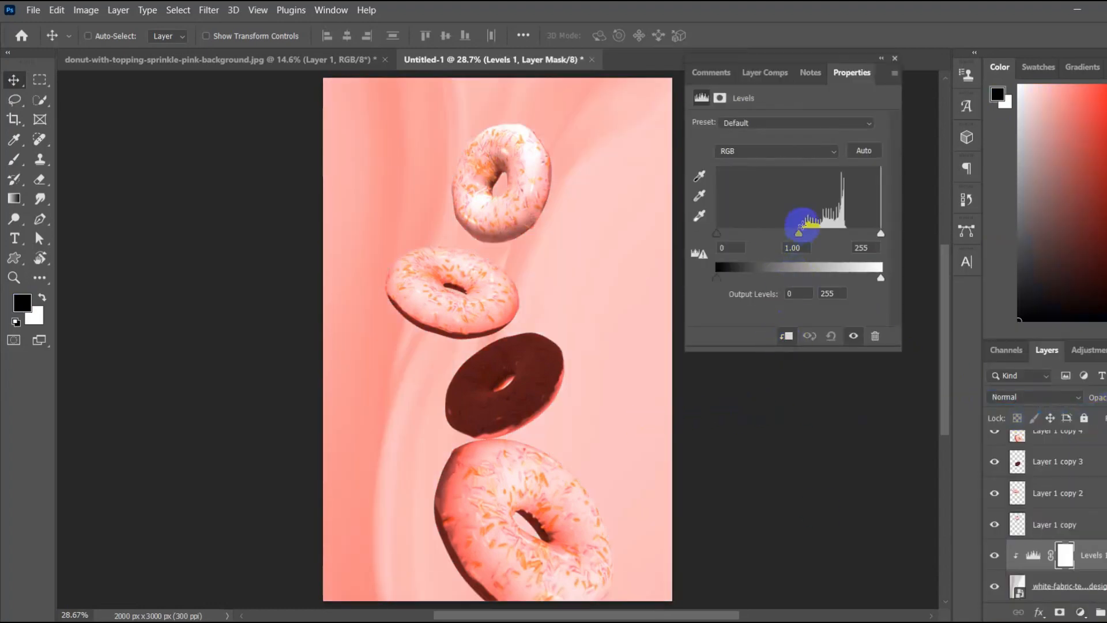
left_click_drag(798, 230, 839, 233)
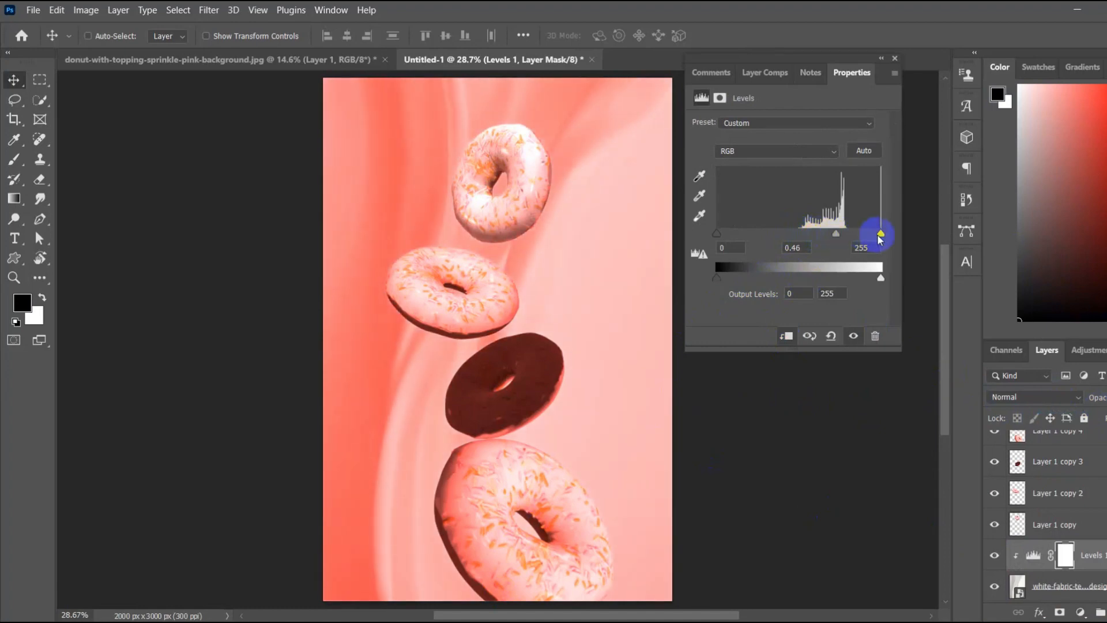
left_click_drag(716, 233, 737, 236)
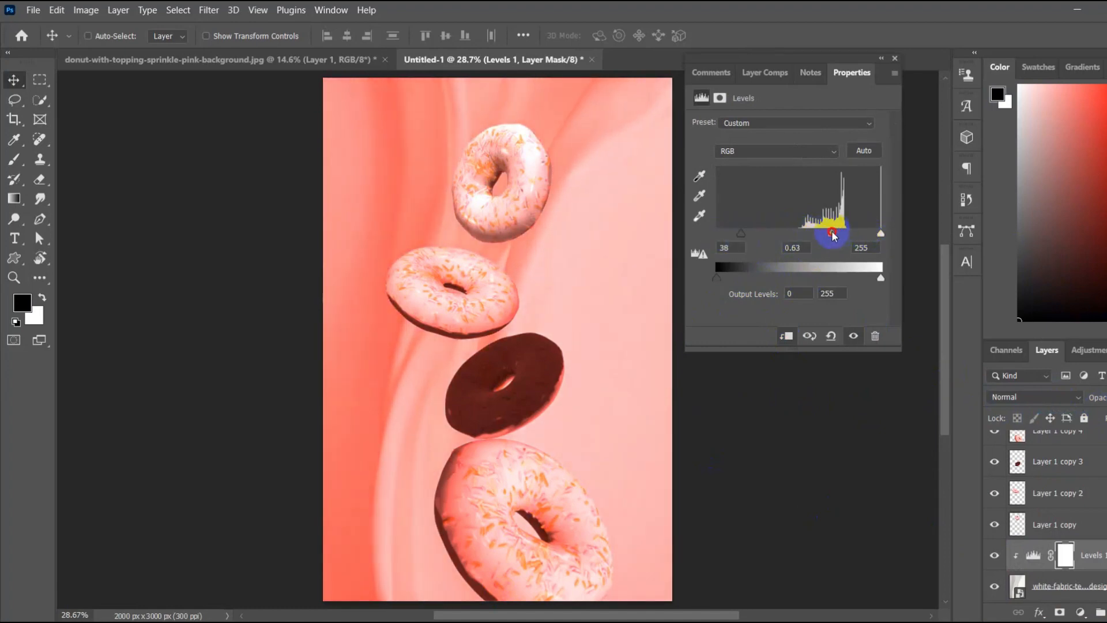
Set the Levels layer mask's density to 71% and its feather to 3.2 px.
left_click(720, 98)
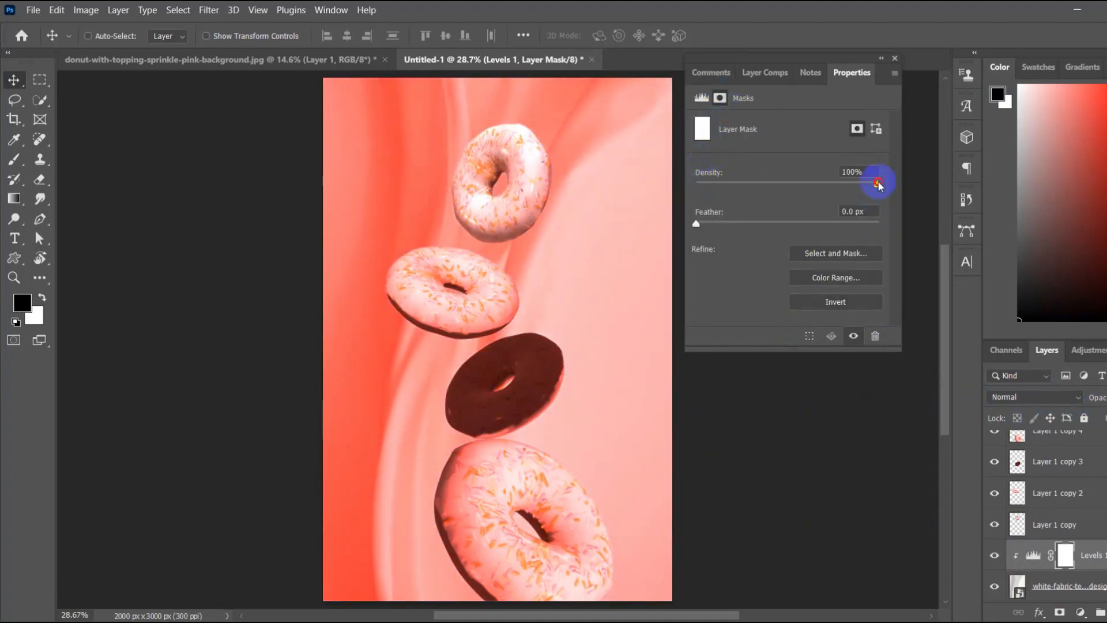
left_click_drag(878, 184, 824, 199)
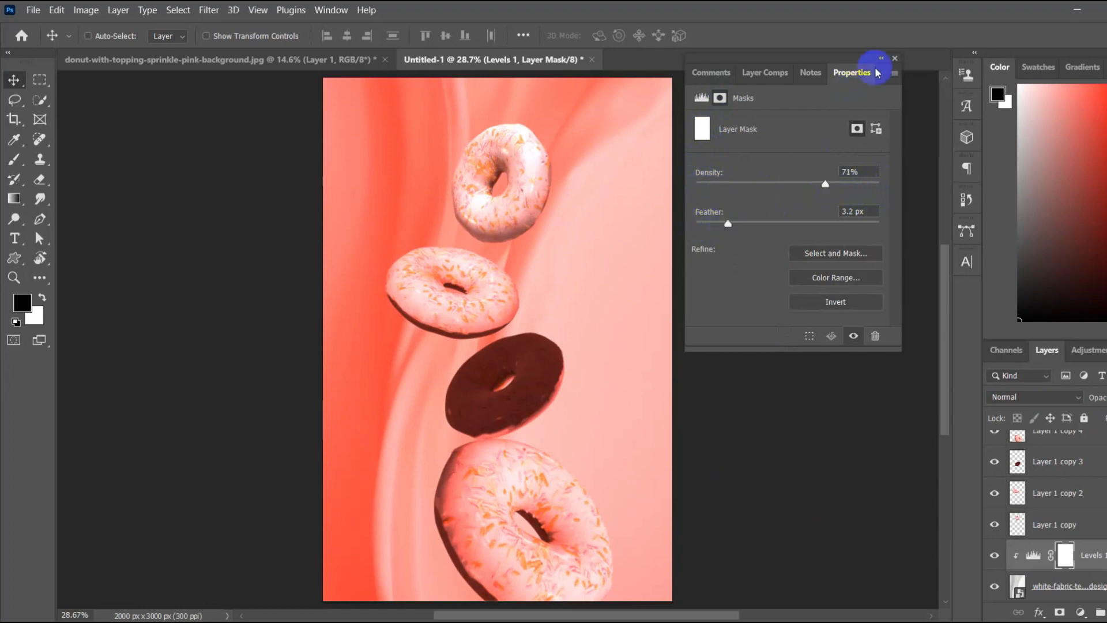
left_click(895, 59)
Add a drop shadow to Layer 1 copy, coloured with a coral red sampled from the fabric background above the top donut.
double_click(1080, 515)
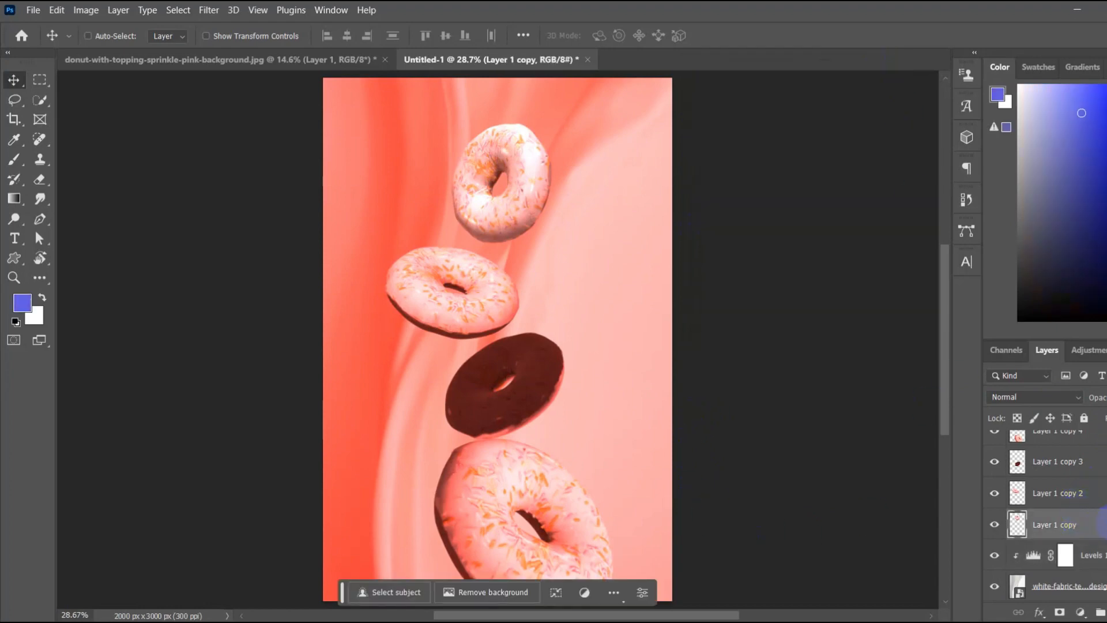
left_click(730, 366)
left_click(755, 365)
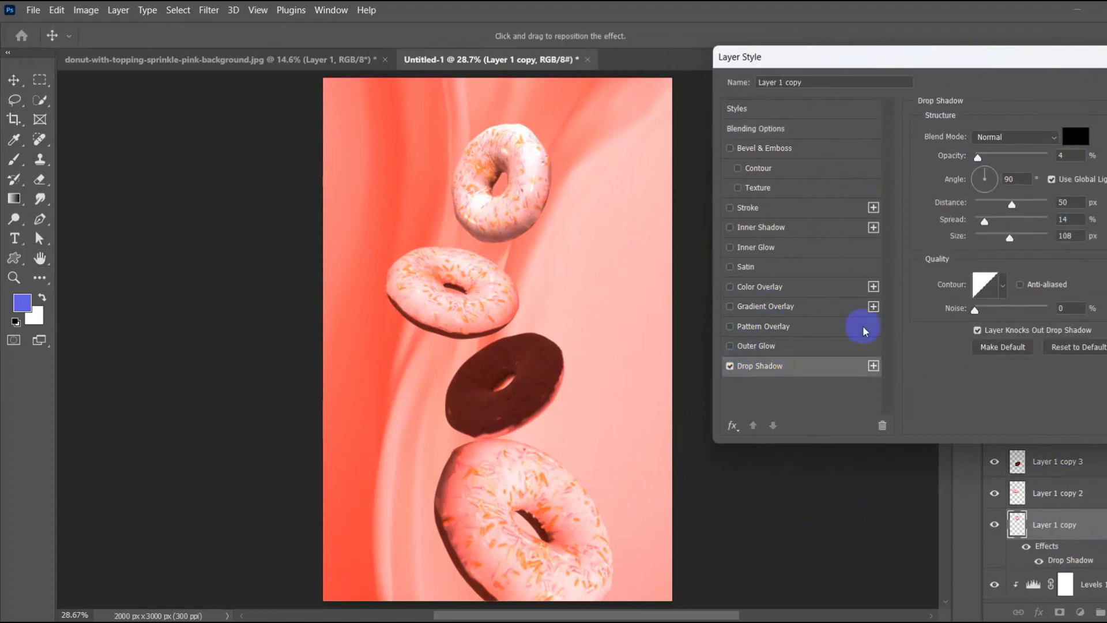
left_click(1067, 136)
left_click(527, 117)
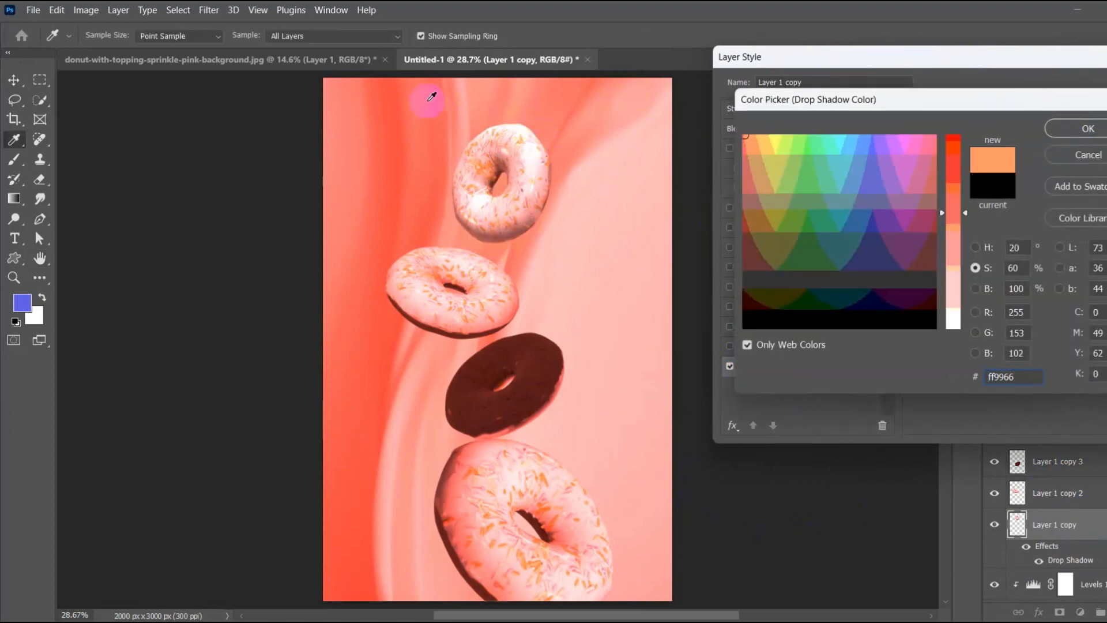
left_click(430, 94)
left_click(1063, 127)
Set the Layer 1 copy drop shadow to 24% opacity, -13° angle, 36 px distance and 42% spread, and apply it.
left_click_drag(1000, 155, 1006, 158)
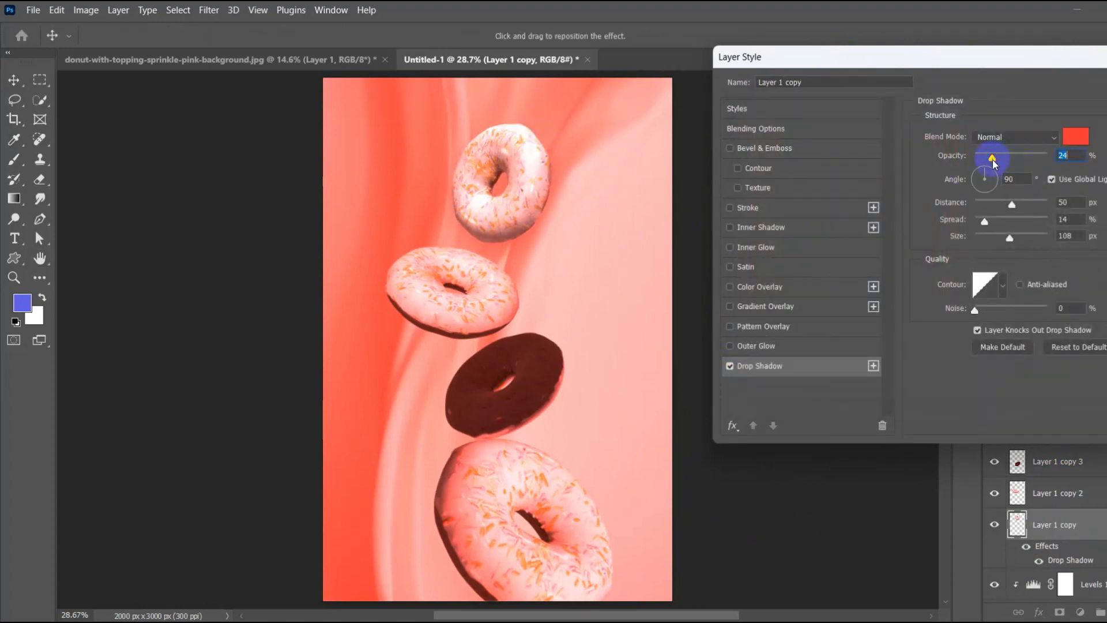
left_click_drag(593, 155, 593, 156)
left_click(1011, 205)
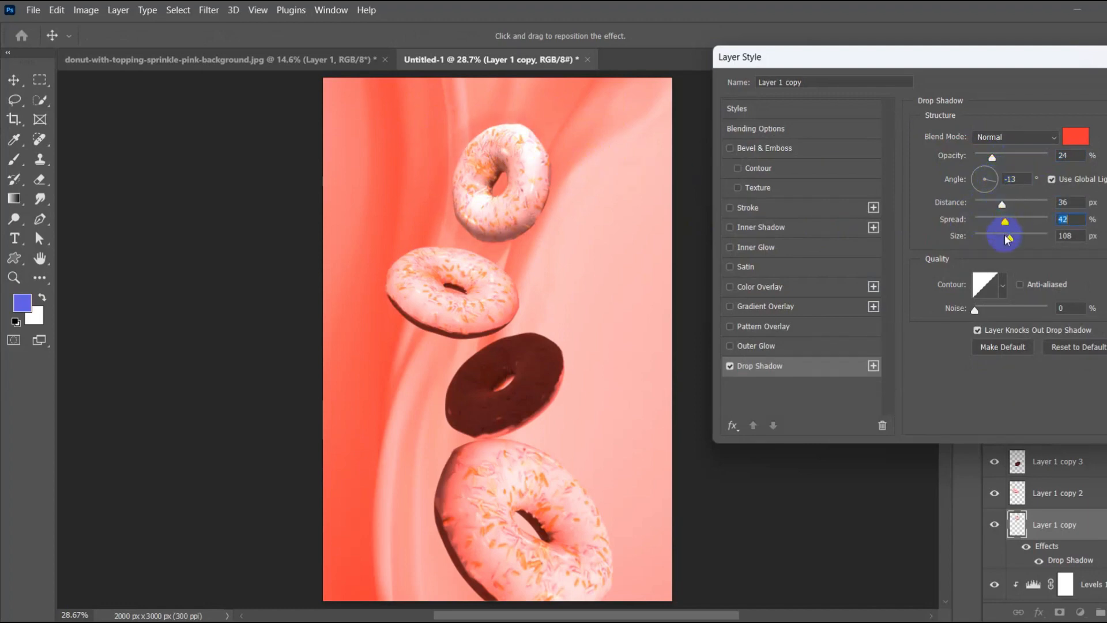
mouse_move(1009, 57)
left_mouse_down()
mouse_move(865, 56)
mouse_move(1013, 56)
left_mouse_up()
left_click(1078, 85)
Add a drop shadow to Layer 1 copy 2 and colour it white (ffffff).
left_click(1089, 493)
double_click(1092, 493)
left_click(829, 369)
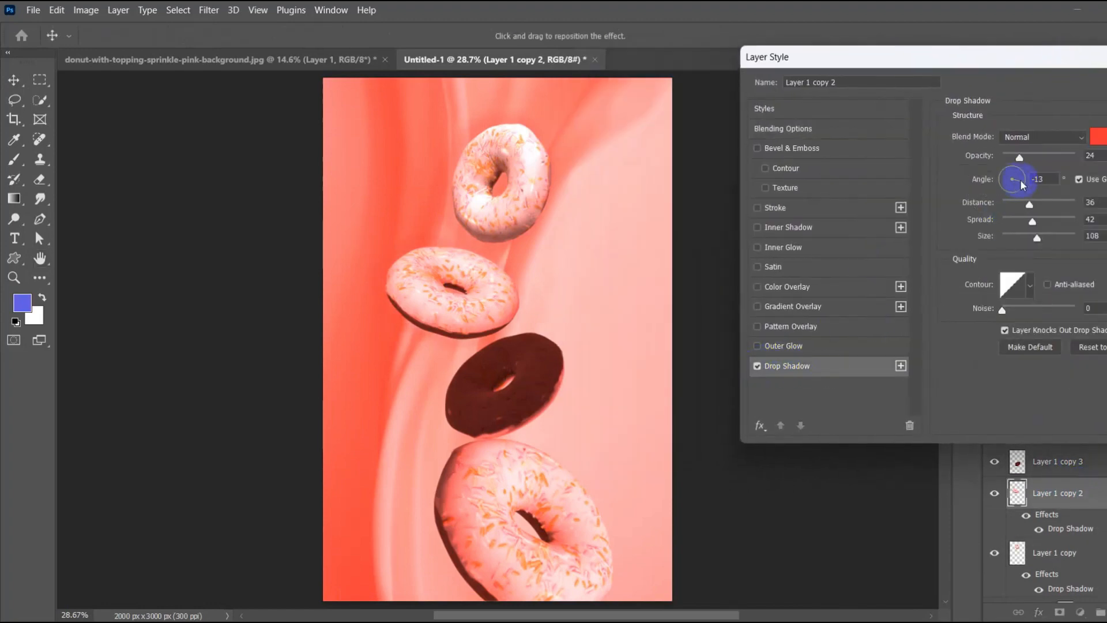
left_click(1094, 144)
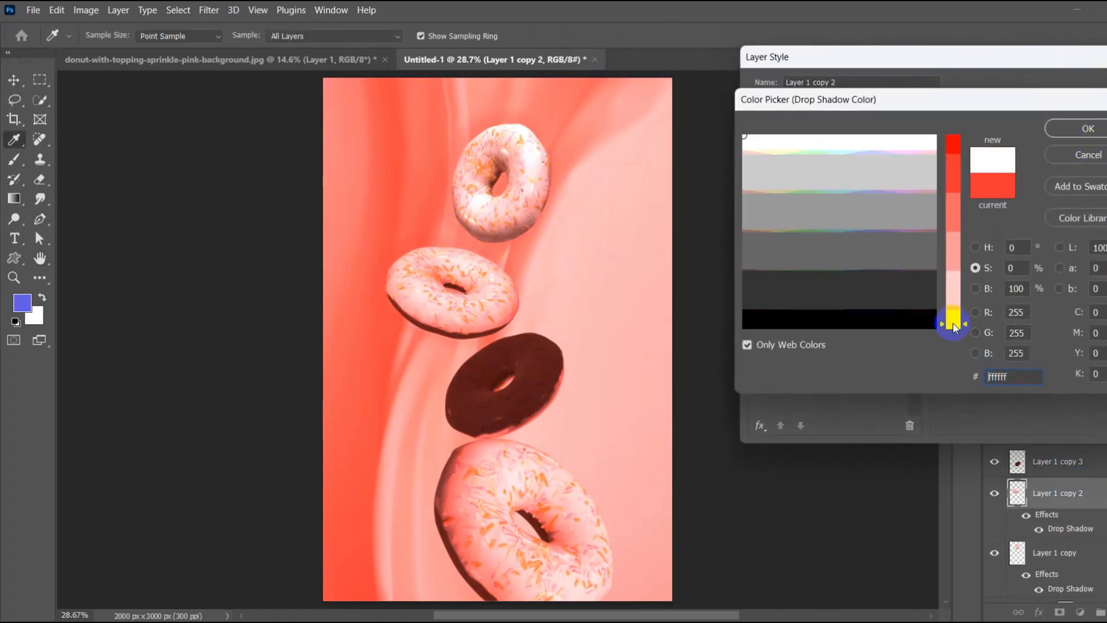
key("Return")
Set the Layer 1 copy 2 drop shadow to 11% opacity, -35° angle and 23 px distance, and collapse the effects lists.
left_click_drag(1019, 157, 1012, 159)
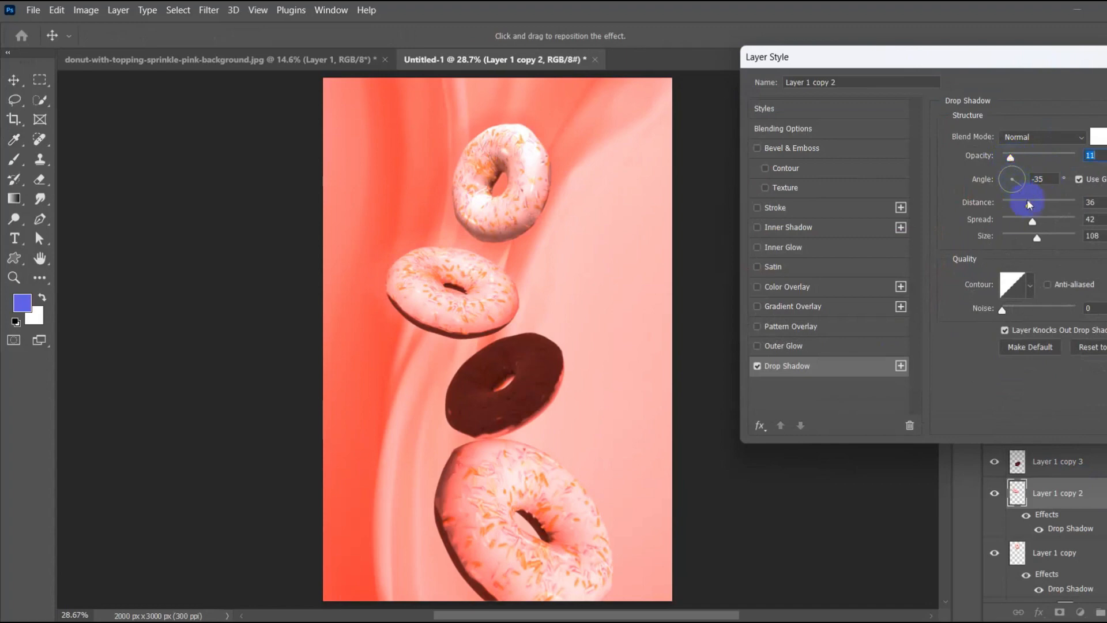
left_click_drag(1036, 56, 933, 56)
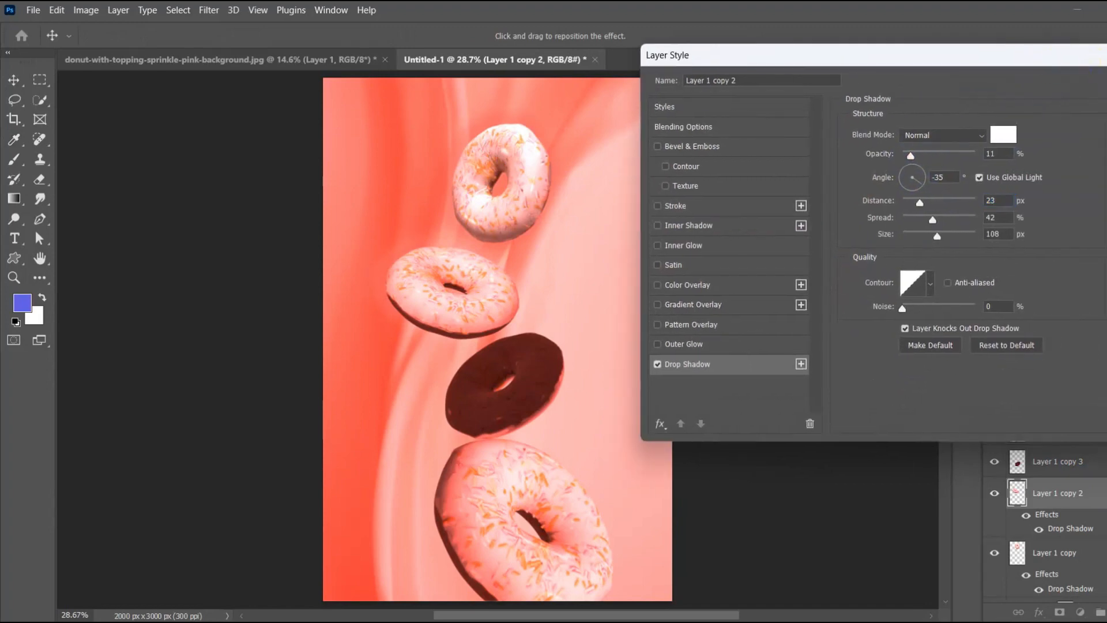
key("Escape")
left_click_drag(1046, 546, 1054, 461)
Add a drop shadow to Layer 1 copy 3 and change its colour to coral red.
double_click(1083, 461)
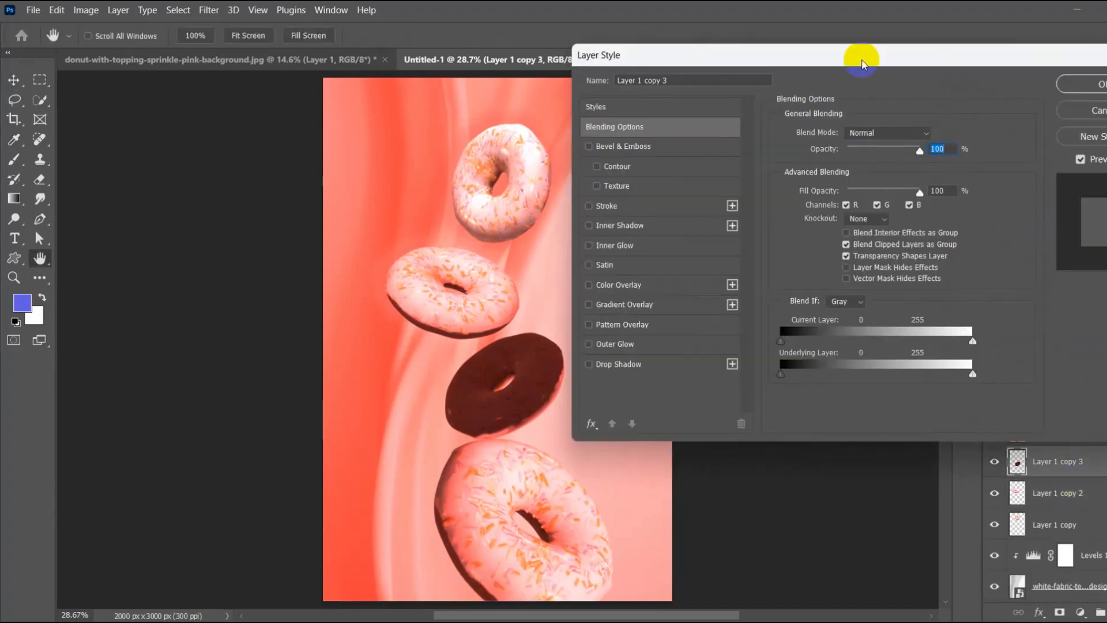
left_click(787, 380)
left_click(1062, 148)
left_click(953, 161)
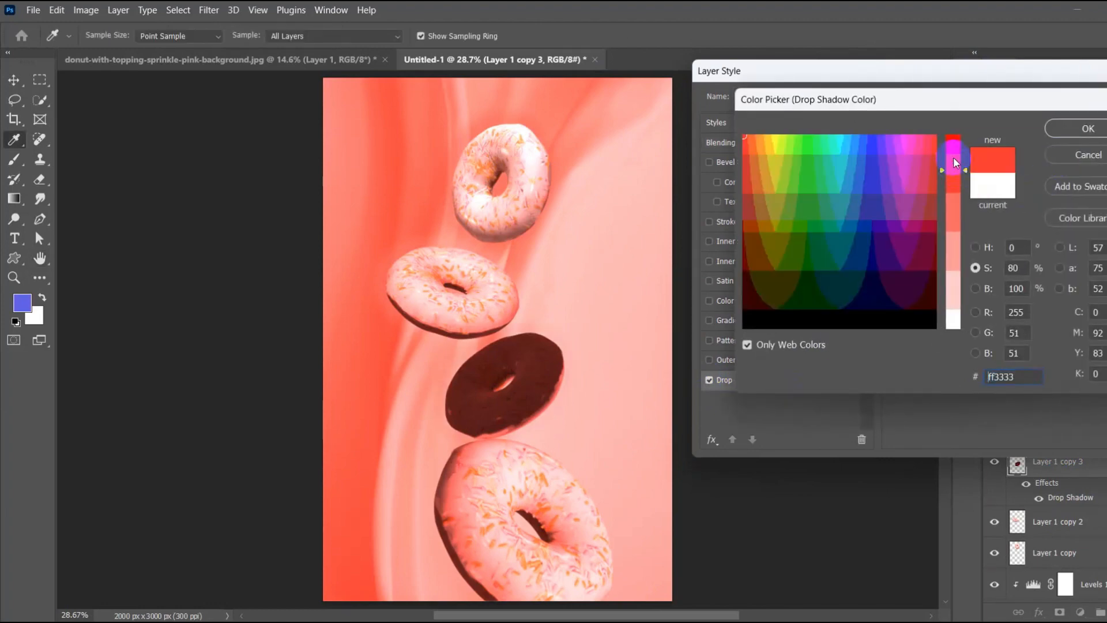
key("Return")
Set the Layer 1 copy 3 drop shadow to 22% opacity and 0% spread, apply it and collapse the effects list.
left_click_drag(960, 172, 976, 172)
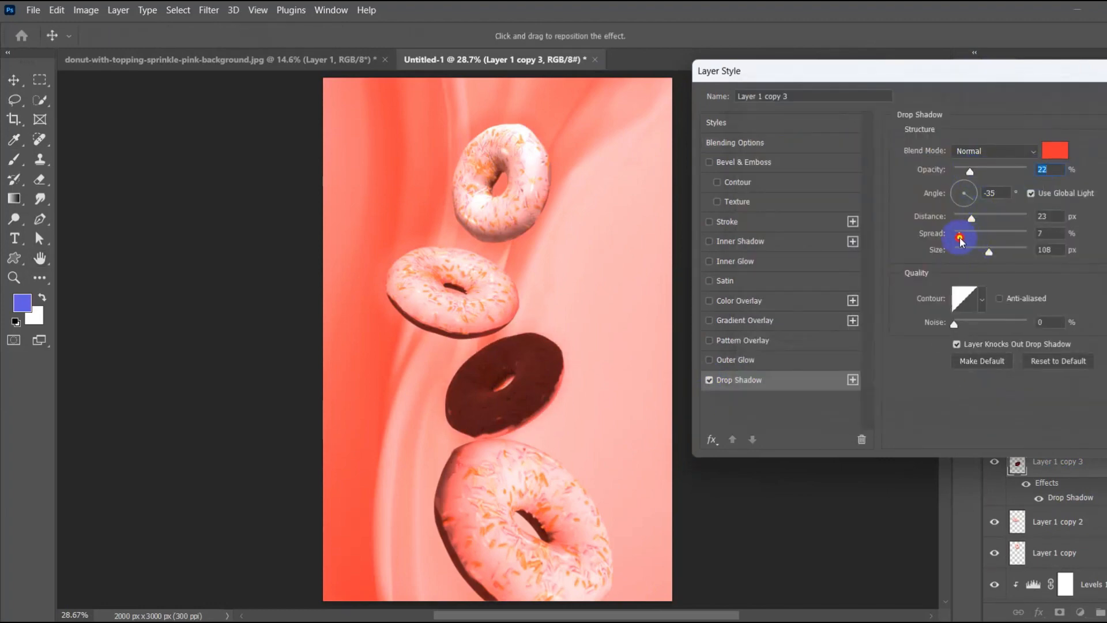
left_click_drag(959, 237, 952, 237)
left_click_drag(1046, 72, 992, 71)
key("Return")
left_click(1104, 464)
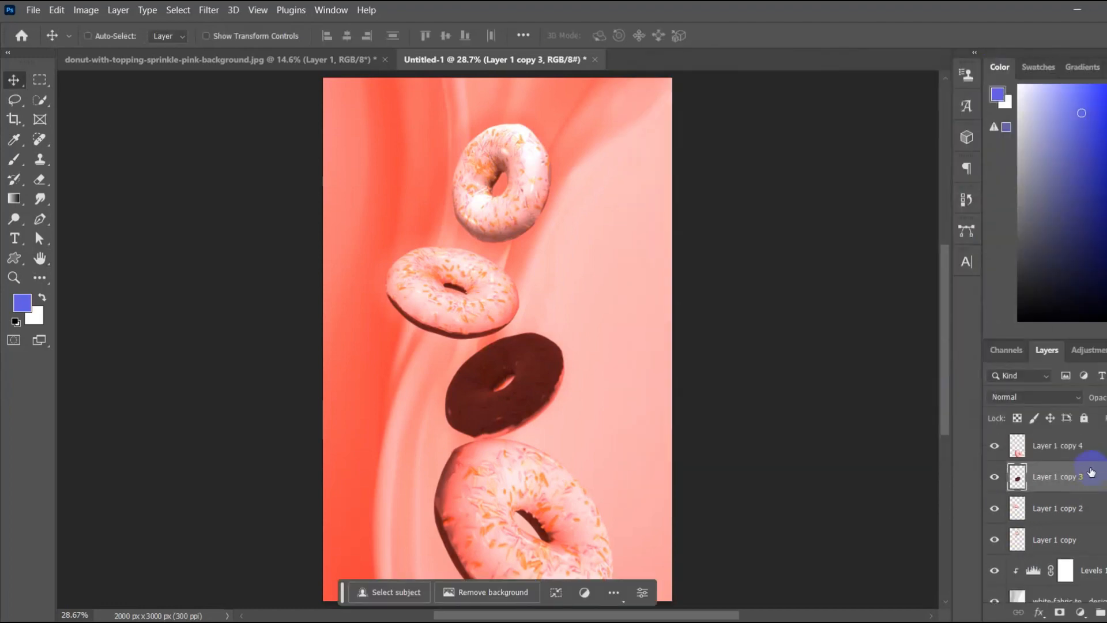
Add a drop shadow to Layer 1 copy 4 at a 94° angle and increase its distance.
double_click(1089, 448)
left_click_drag(890, 78, 1031, 54)
left_click(725, 357)
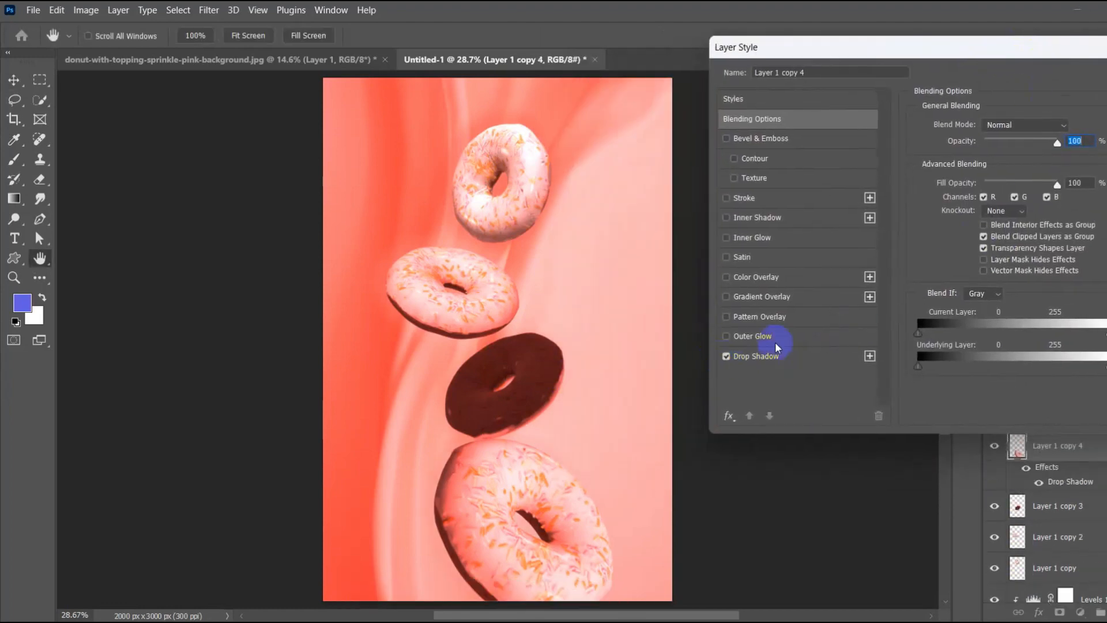
left_click(821, 366)
left_click_drag(988, 193, 1023, 196)
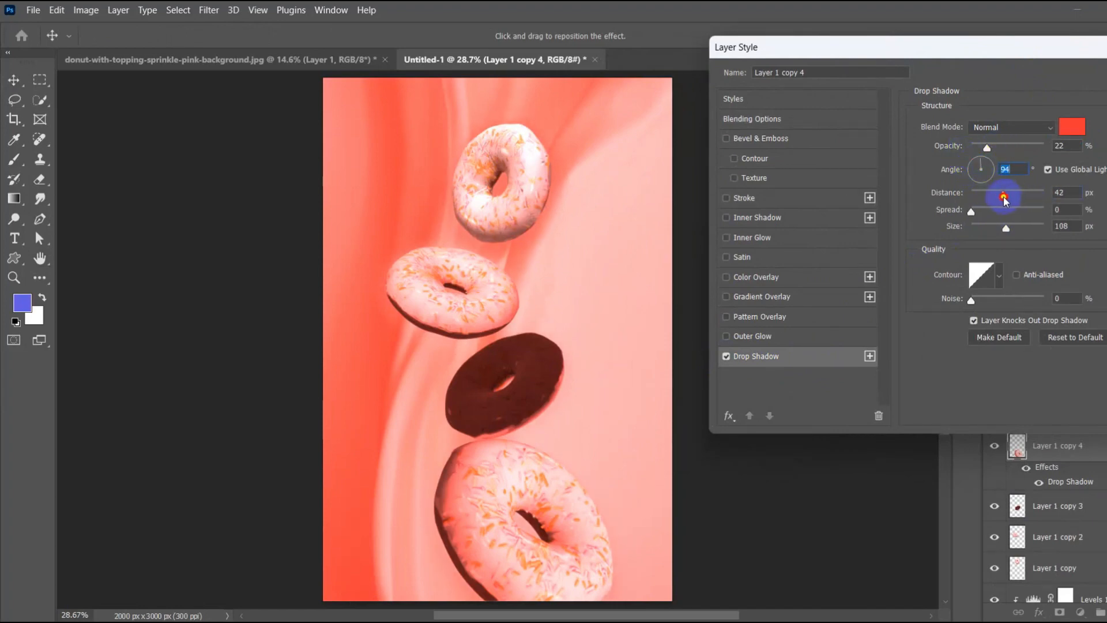
Recolour the large donut's drop shadow with a light pink sampled beside its lower-left edge and set the distance to about 218 px.
left_click(1072, 127)
left_click(440, 540)
key("Return")
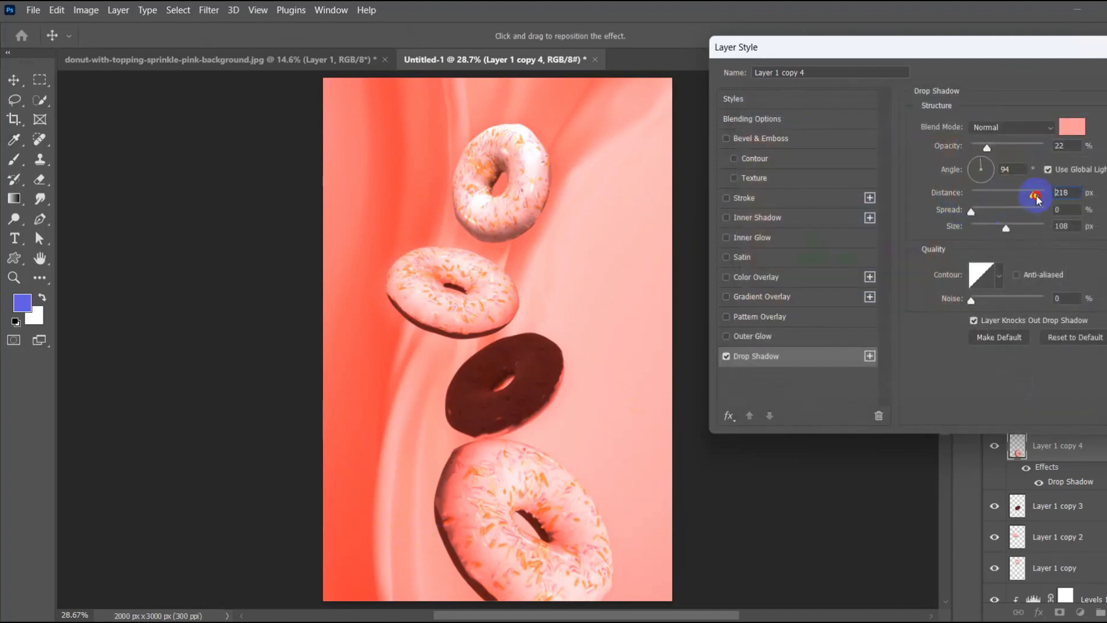
key("Return")
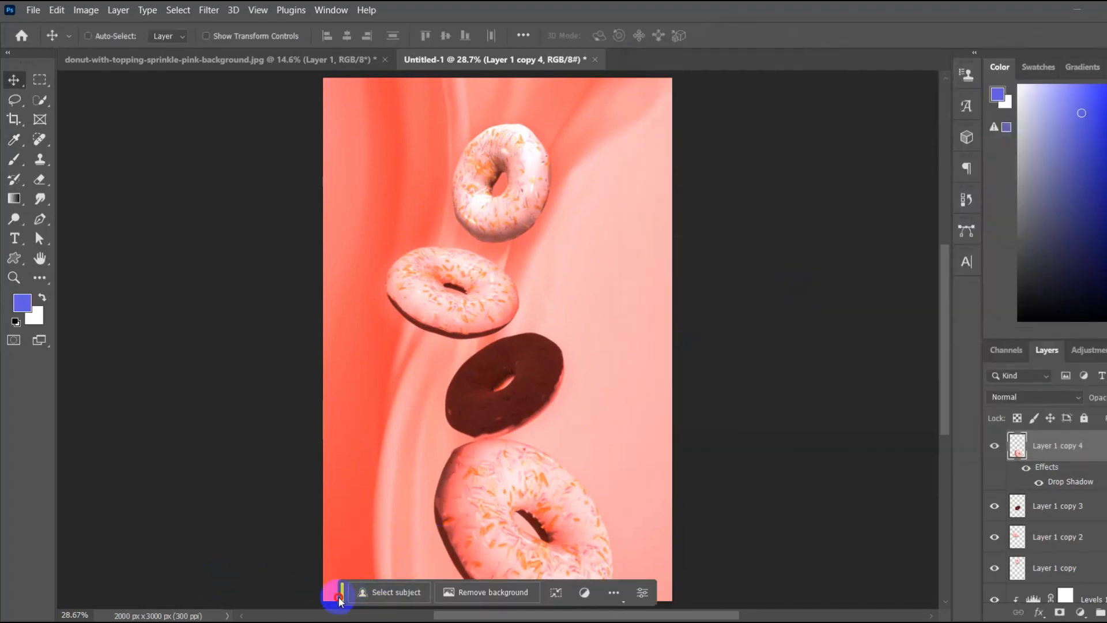
Move the contextual task bar off the canvas and collapse the Layer 1 copy 4 effects list.
left_click_drag(337, 598, 11, 44)
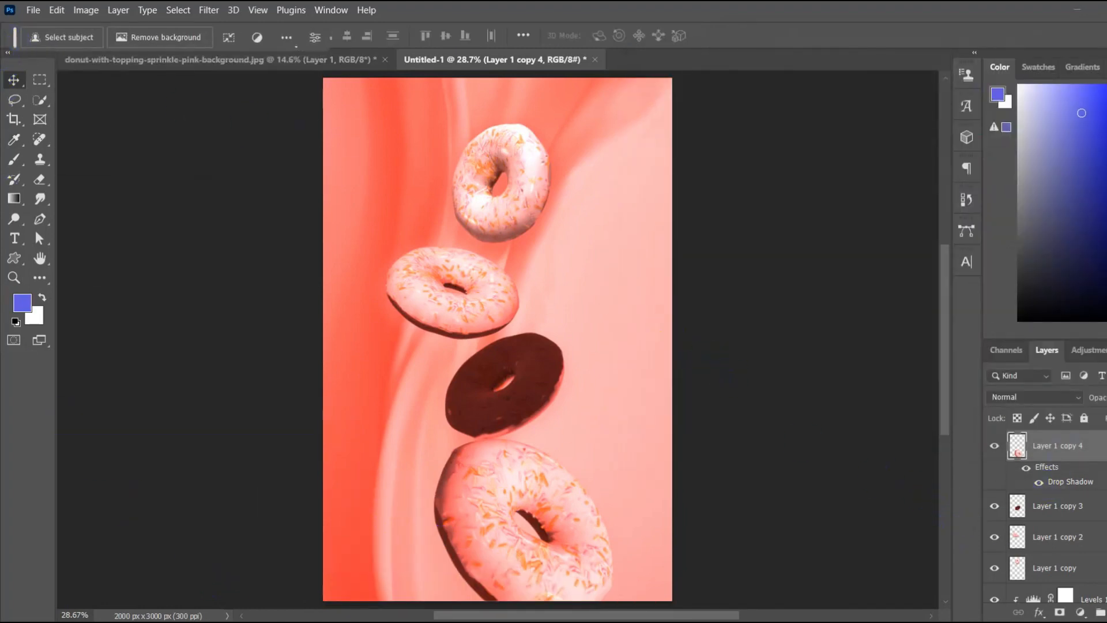
left_click(1106, 446)
key("ctrl+minus")
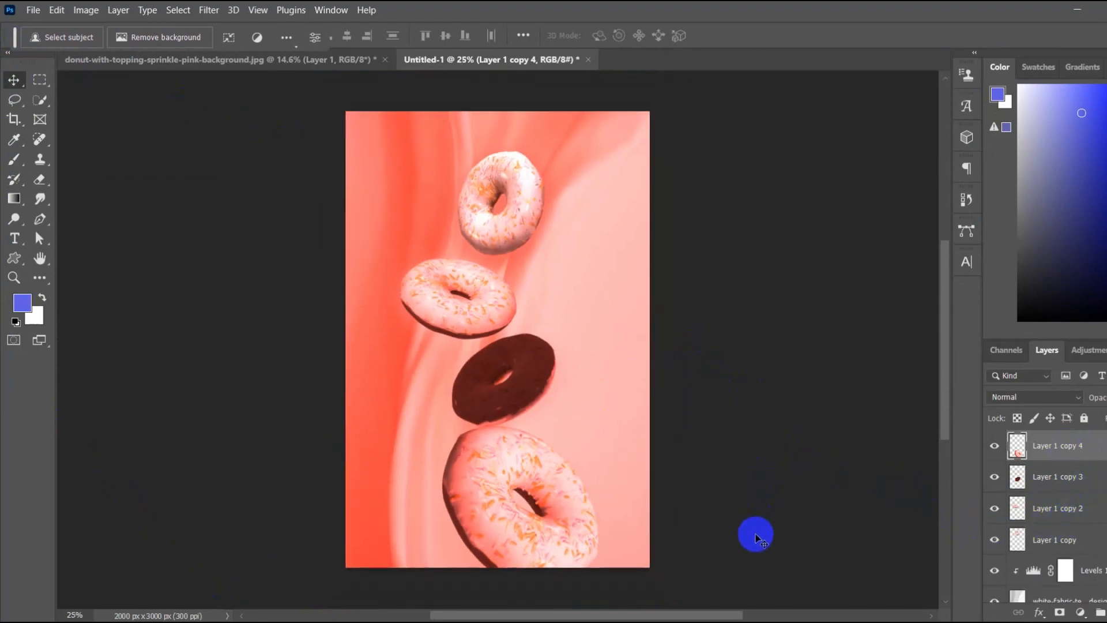
Lower the opacity of the Levels 1 adjustment layer above the fabric texture.
scroll(1089, 557, "down", 1)
left_click(1100, 531)
left_click_drag(1106, 418, 1106, 418)
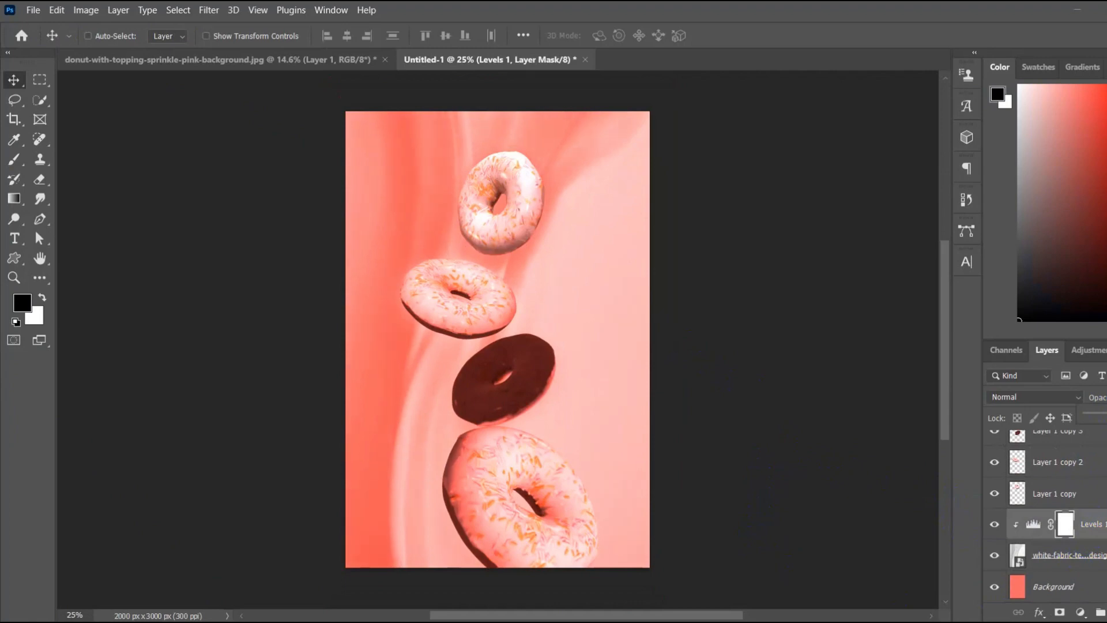